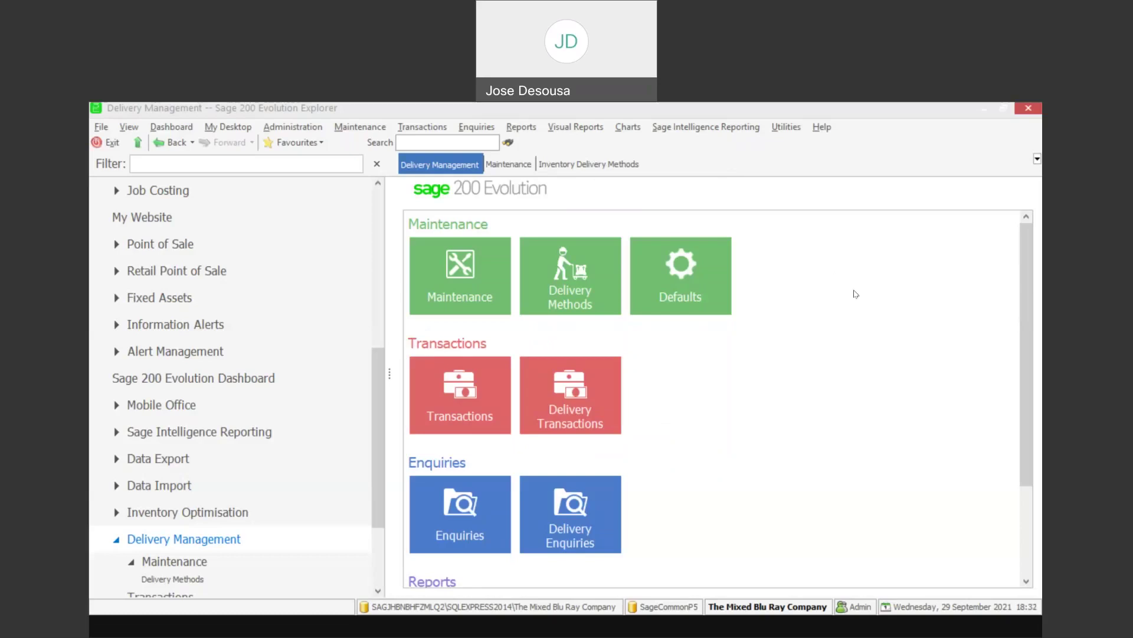
# Review the delivery note numbering settings in the Delivery Management defaults and accept them.
pyautogui.click(692, 268)
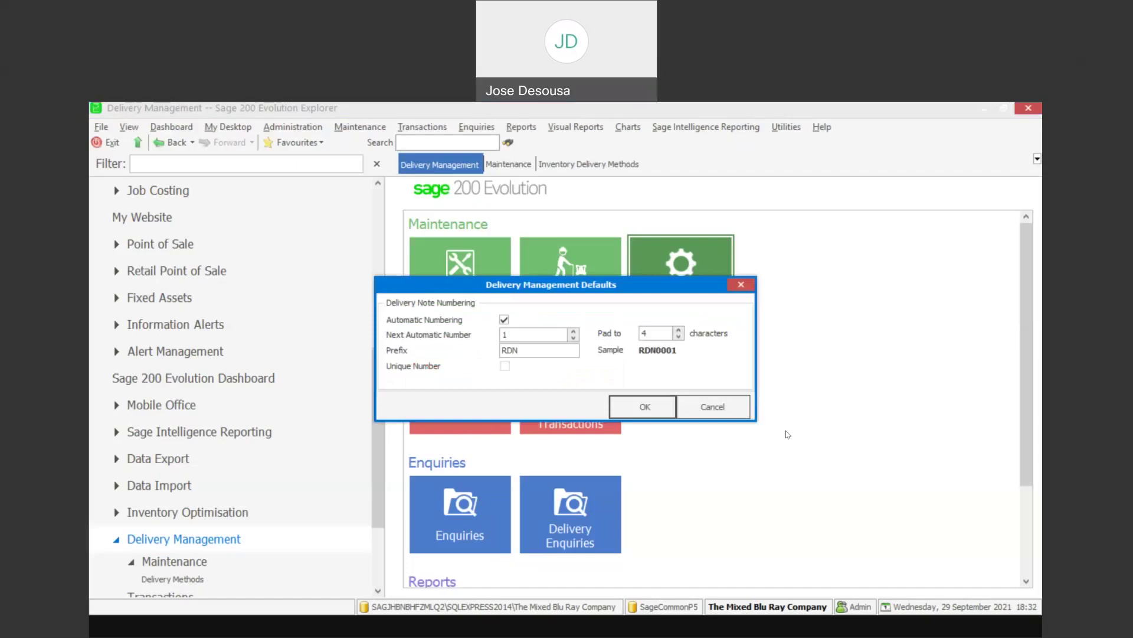
pyautogui.click(652, 411)
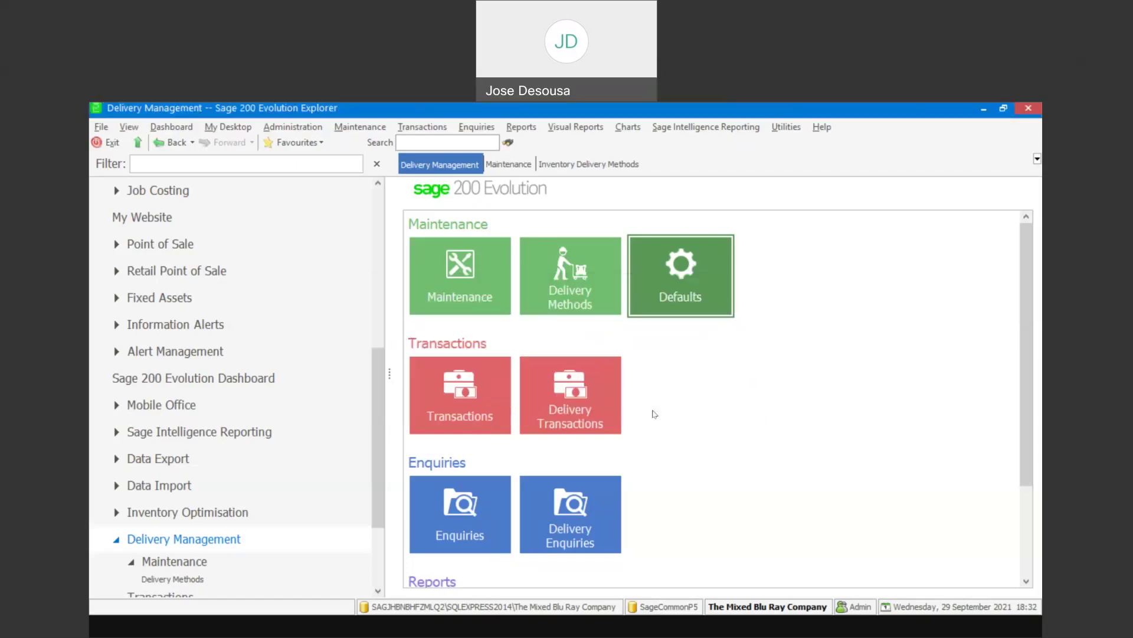
# Add an inventory delivery method ROAD with comment ROAD, marked for delivery and effective from 2021-09-29.
pyautogui.click(568, 250)
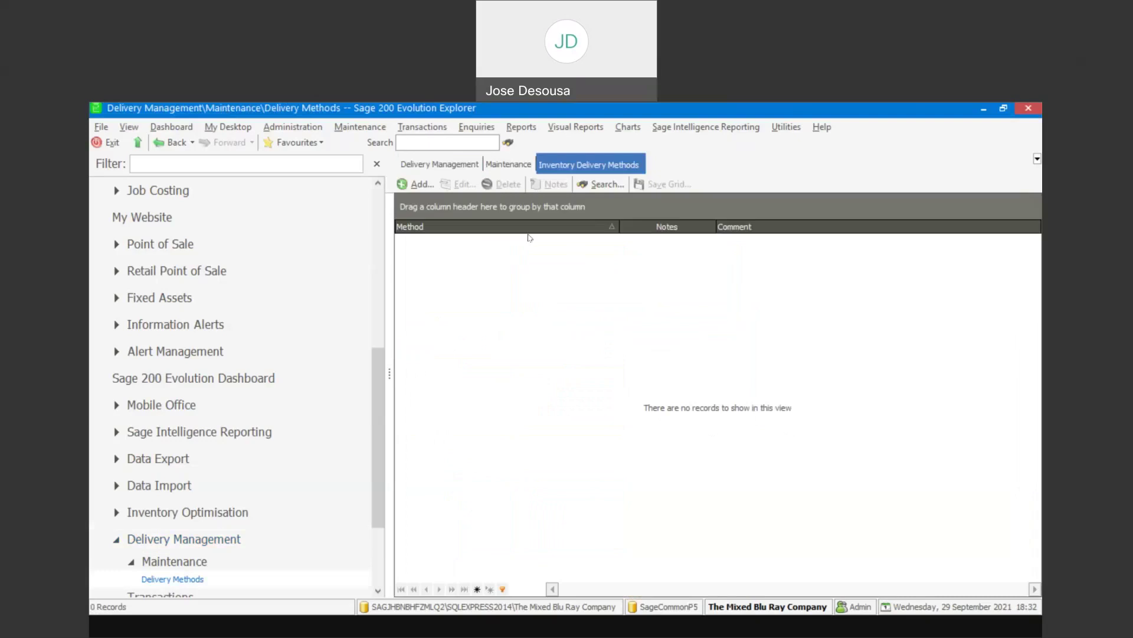
pyautogui.click(422, 184)
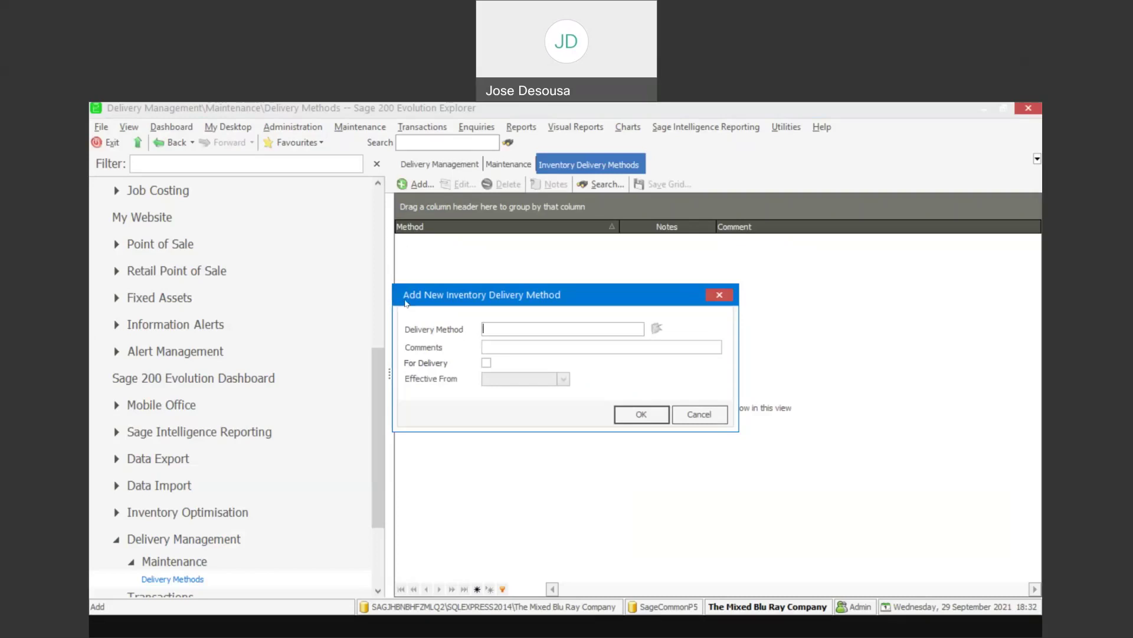
pyautogui.write('ROAD')
pyautogui.press('Tab')
pyautogui.write('ROAD')
pyautogui.click(486, 363)
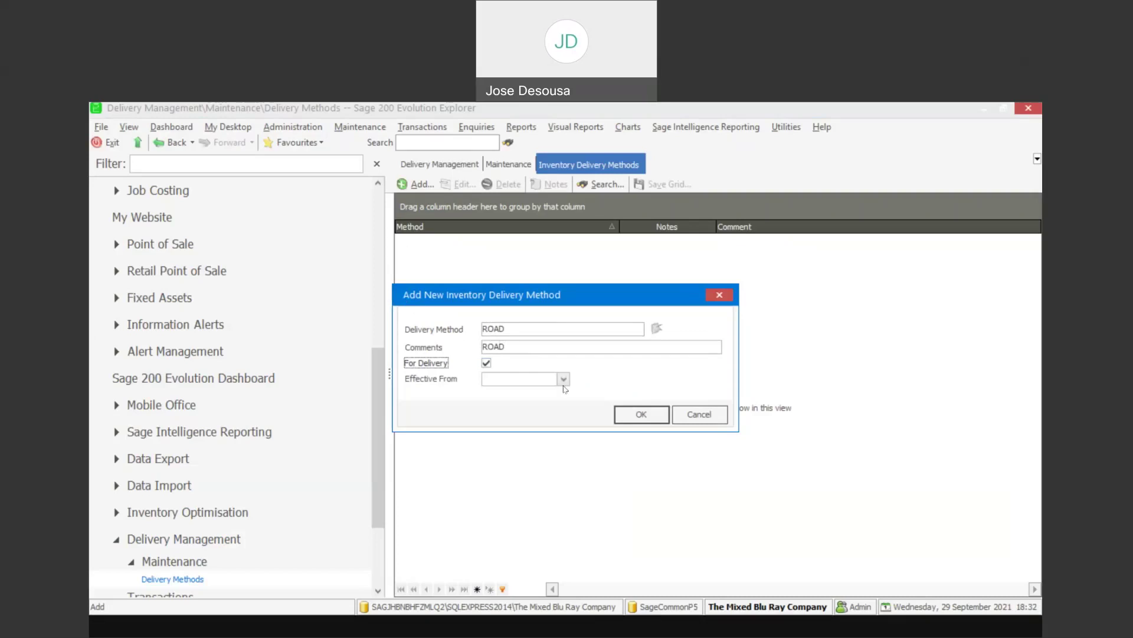
pyautogui.click(564, 379)
pyautogui.click(538, 463)
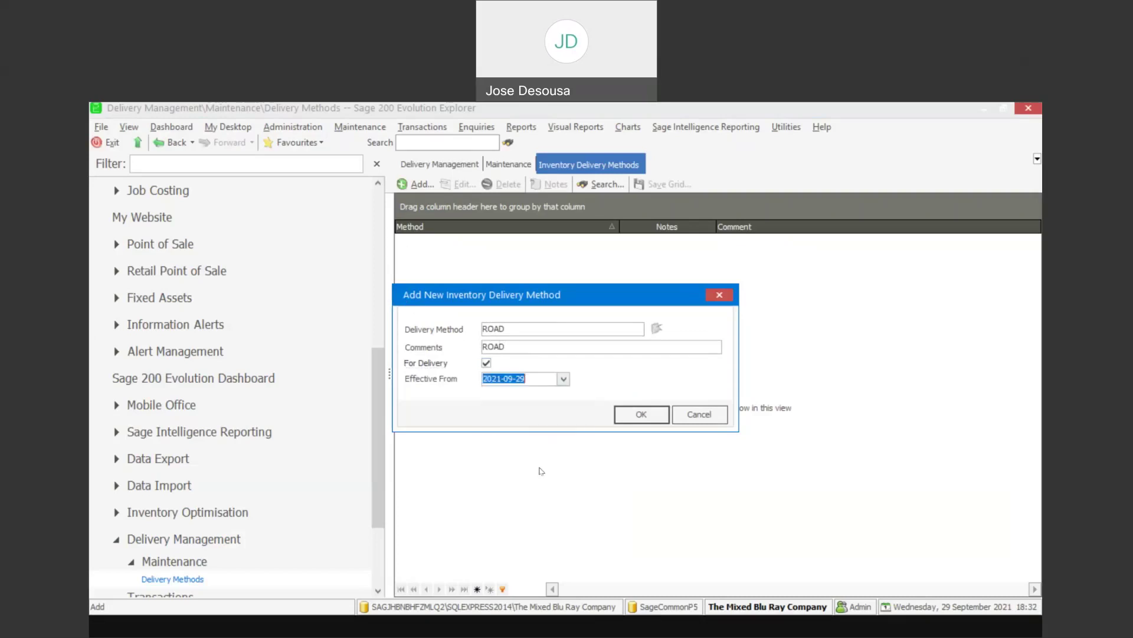
pyautogui.click(641, 413)
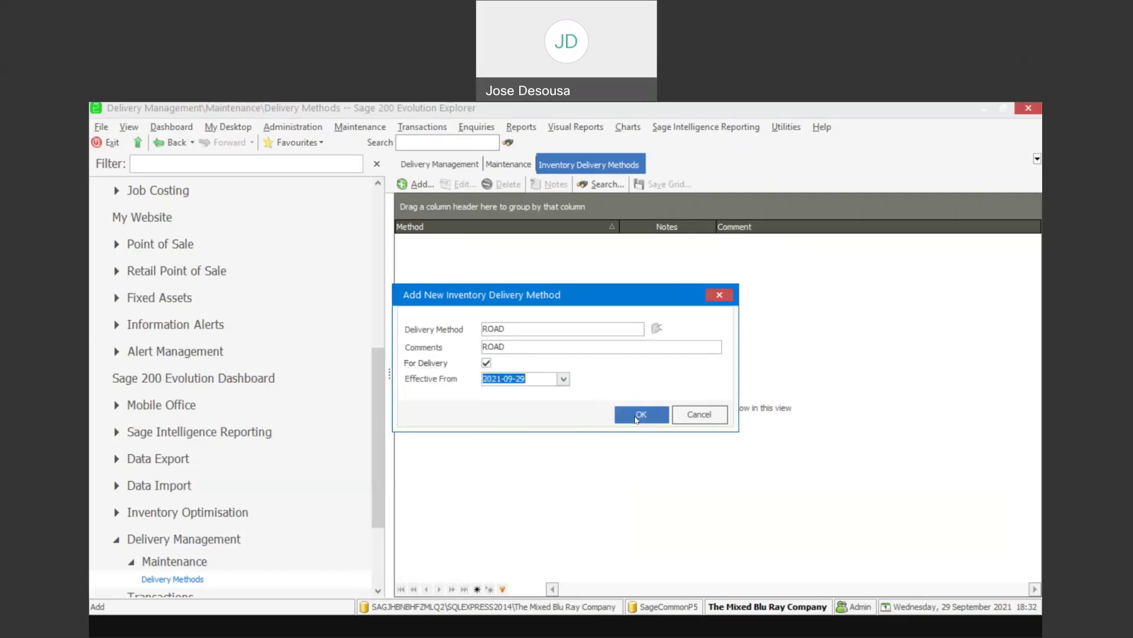
# Add an inventory delivery method RAIL with comment RAIL, marked for delivery and effective from 2021-09-29.
pyautogui.click(426, 186)
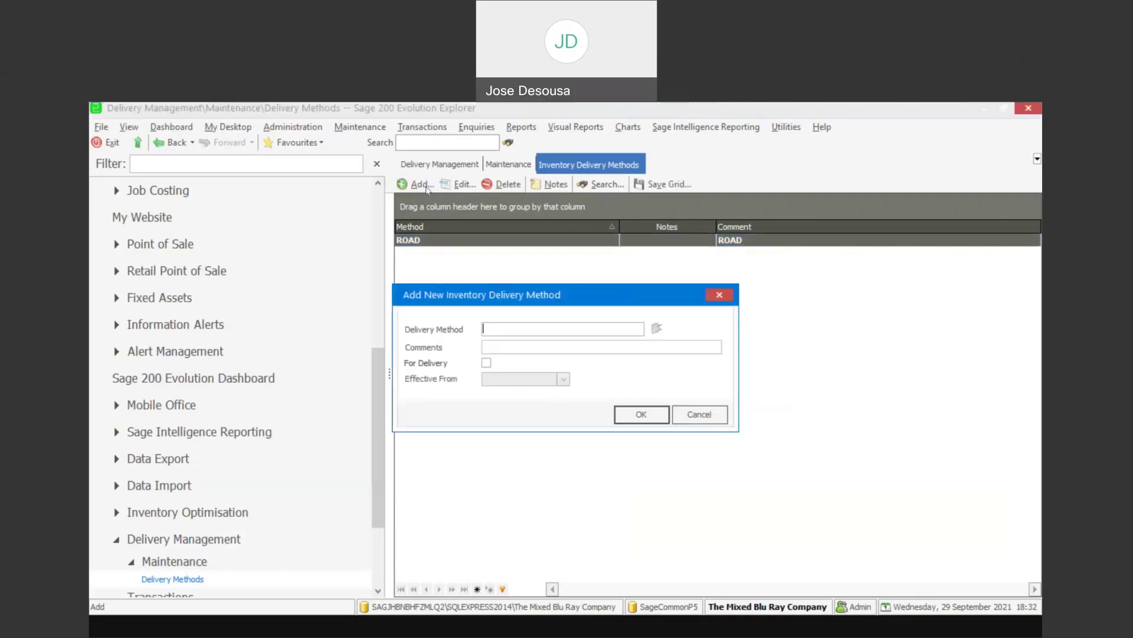
pyautogui.write('RAIL')
pyautogui.press('Tab')
pyautogui.write('RAIL')
pyautogui.click(501, 365)
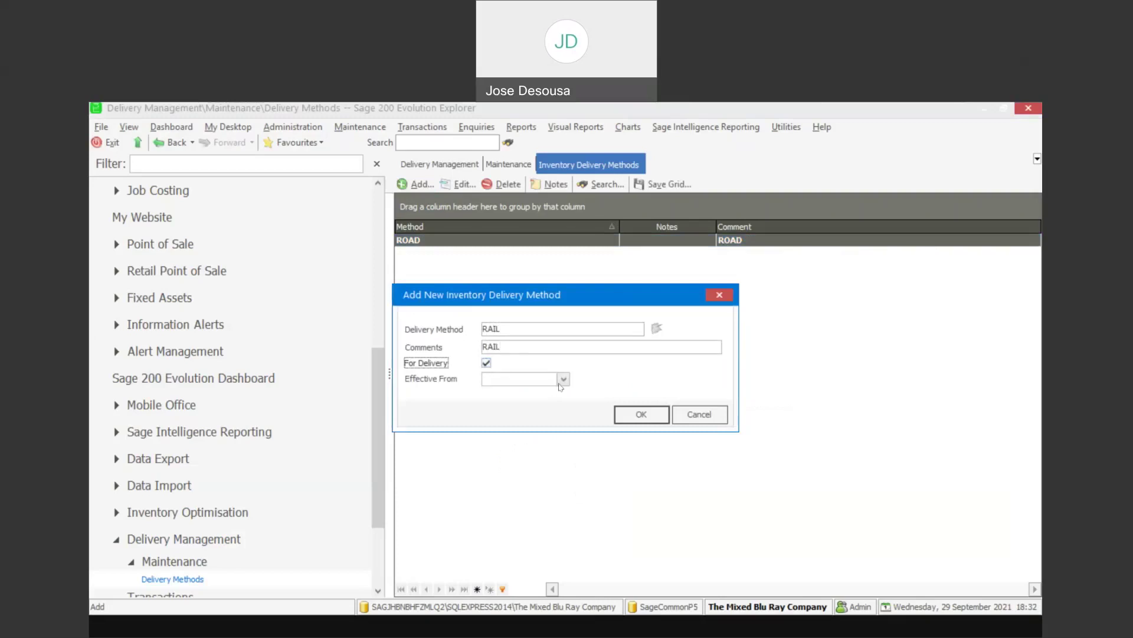
pyautogui.click(564, 378)
pyautogui.click(538, 469)
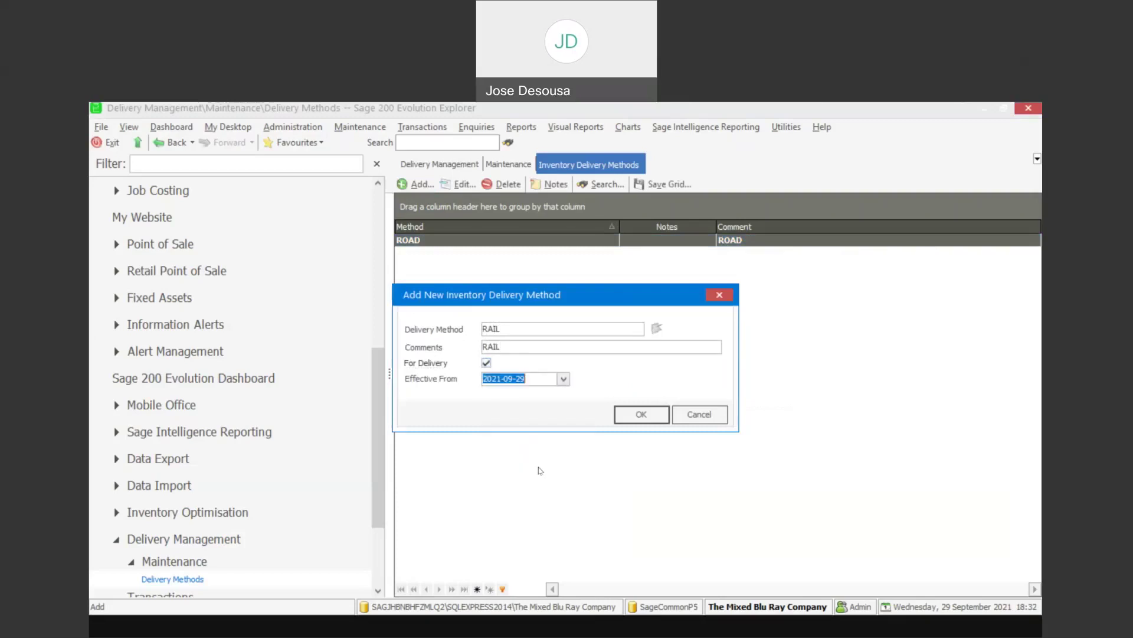
pyautogui.click(641, 414)
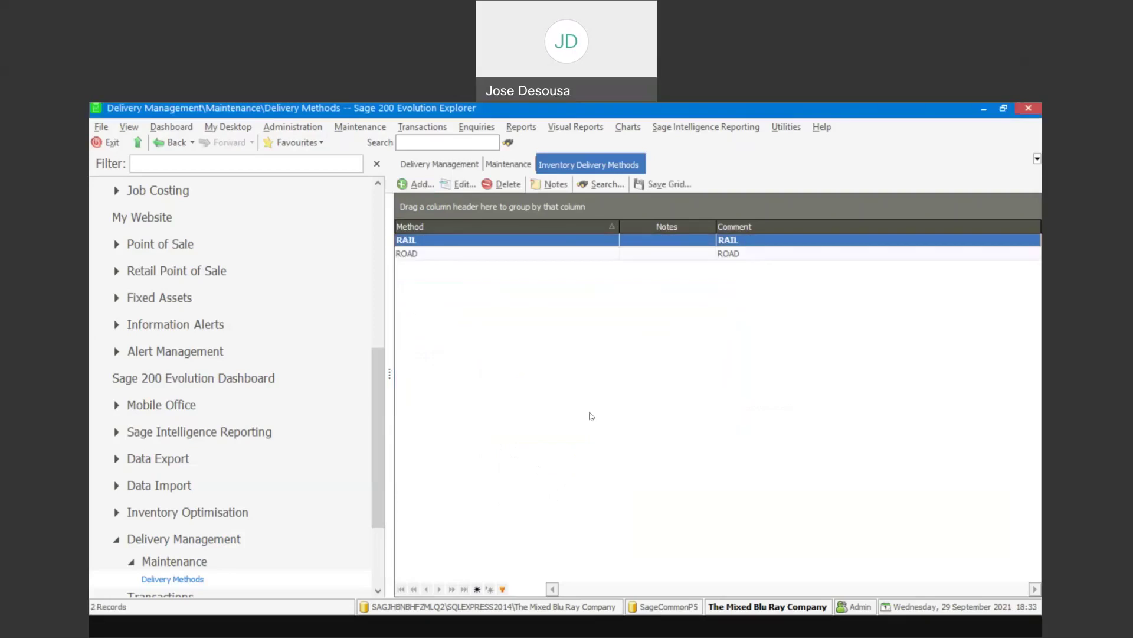
# Add a delivery method COURIER with comment COURIER, marked for delivery and with an effective date.
pyautogui.click(418, 185)
pyautogui.write('COURIER')
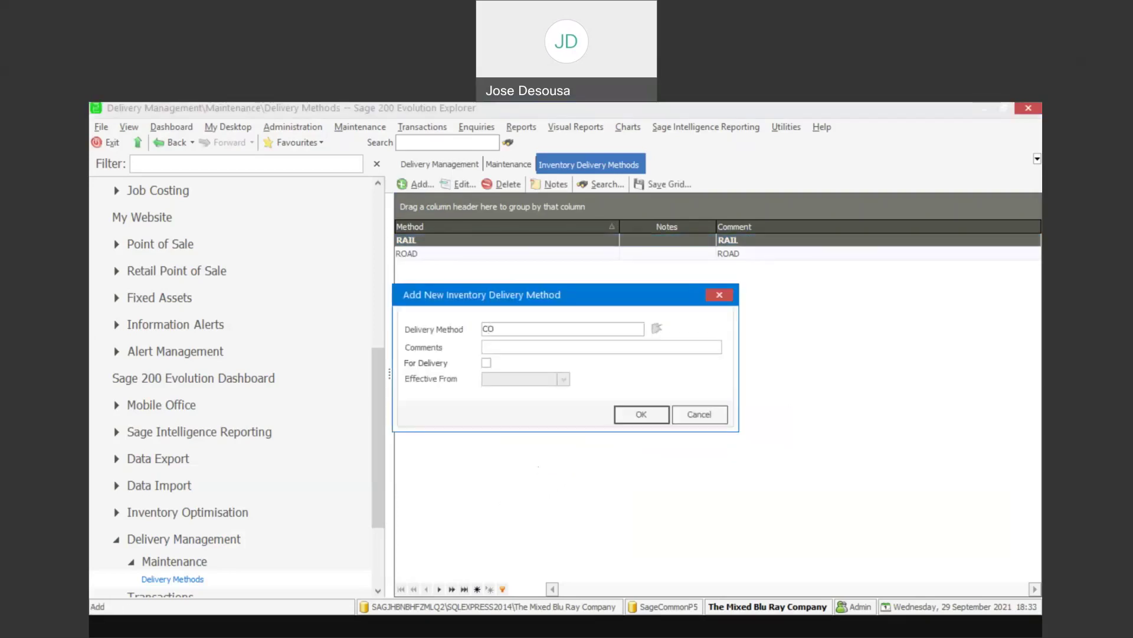
pyautogui.press('Tab')
pyautogui.write('COURIER')
pyautogui.click(487, 363)
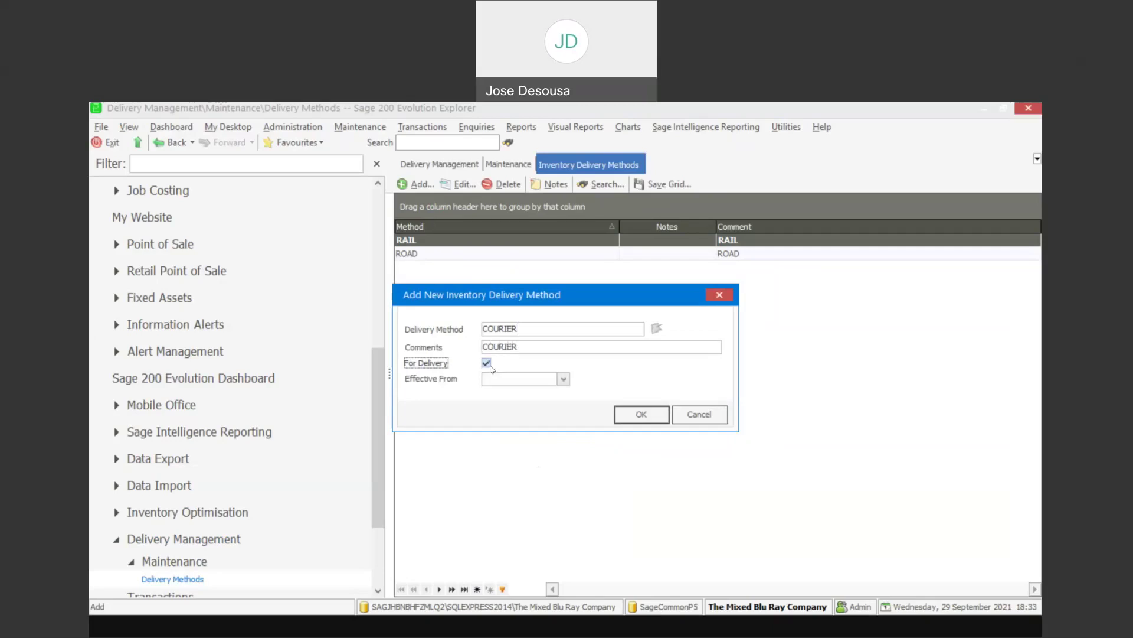
pyautogui.click(564, 379)
pyautogui.click(538, 463)
pyautogui.click(641, 415)
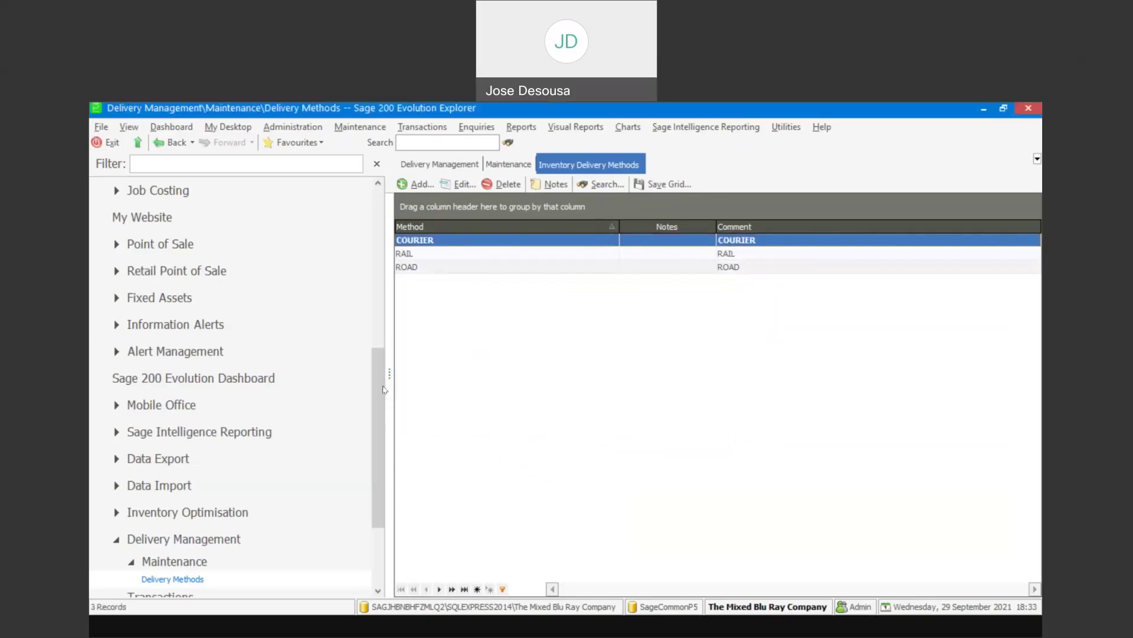
# Start a new invoice from the Inventory transactions.
pyautogui.moveTo(381, 391); pyautogui.dragTo(380, 271)
pyautogui.click(223, 372)
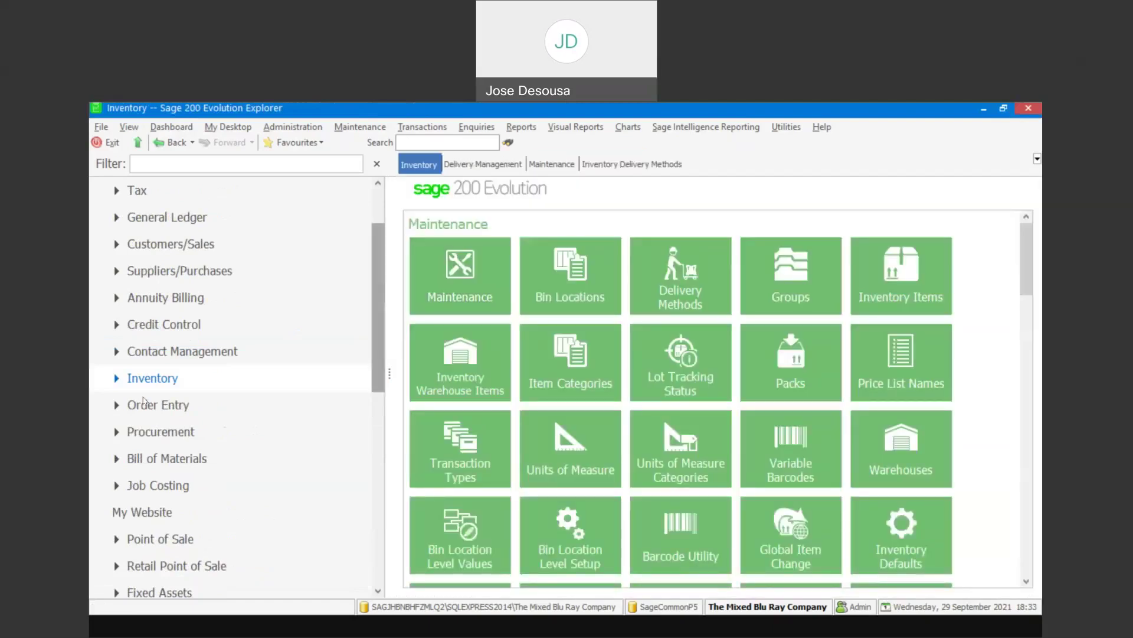
pyautogui.click(116, 379)
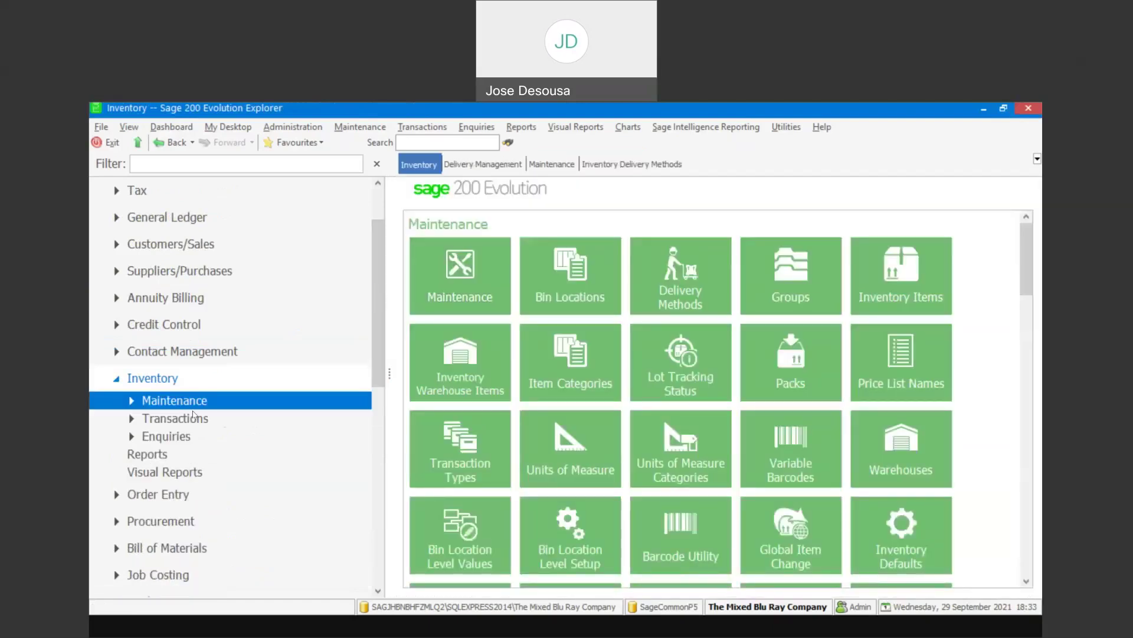
pyautogui.click(175, 418)
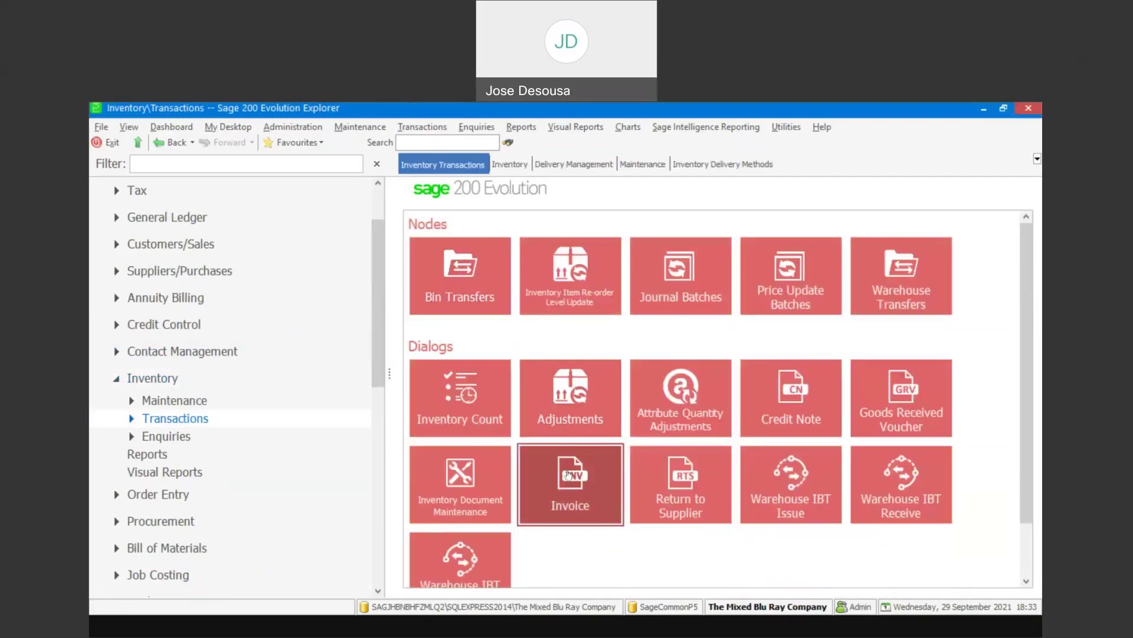
pyautogui.click(568, 474)
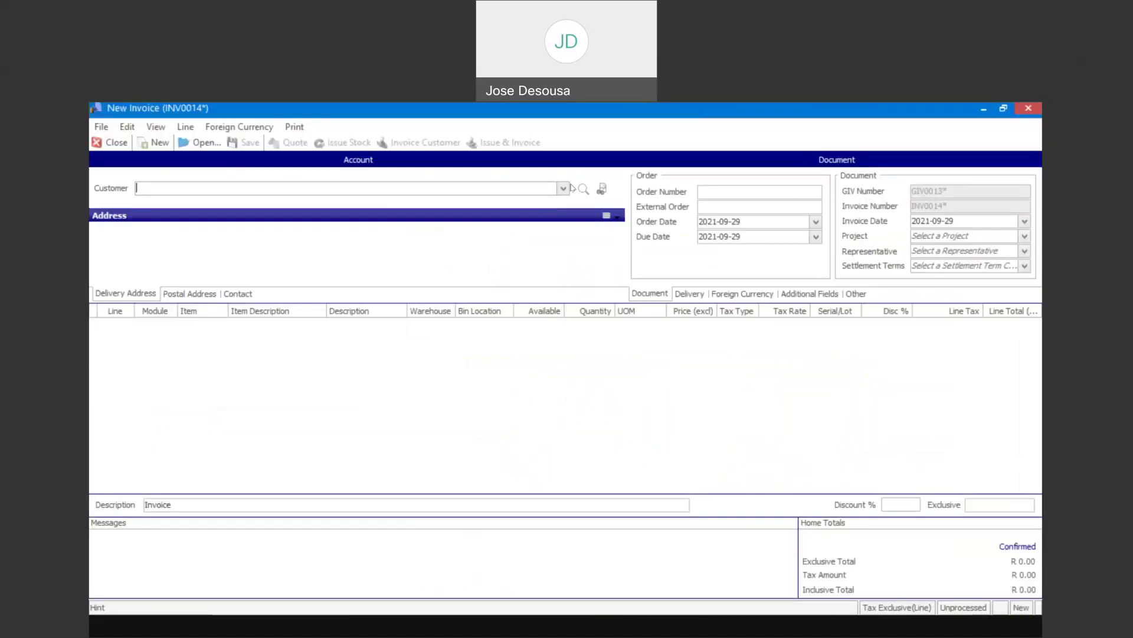
# Select Anderson Stationery Company as the invoice's customer and set the delivery method to COURIER.
pyautogui.click(566, 189)
pyautogui.click(649, 216)
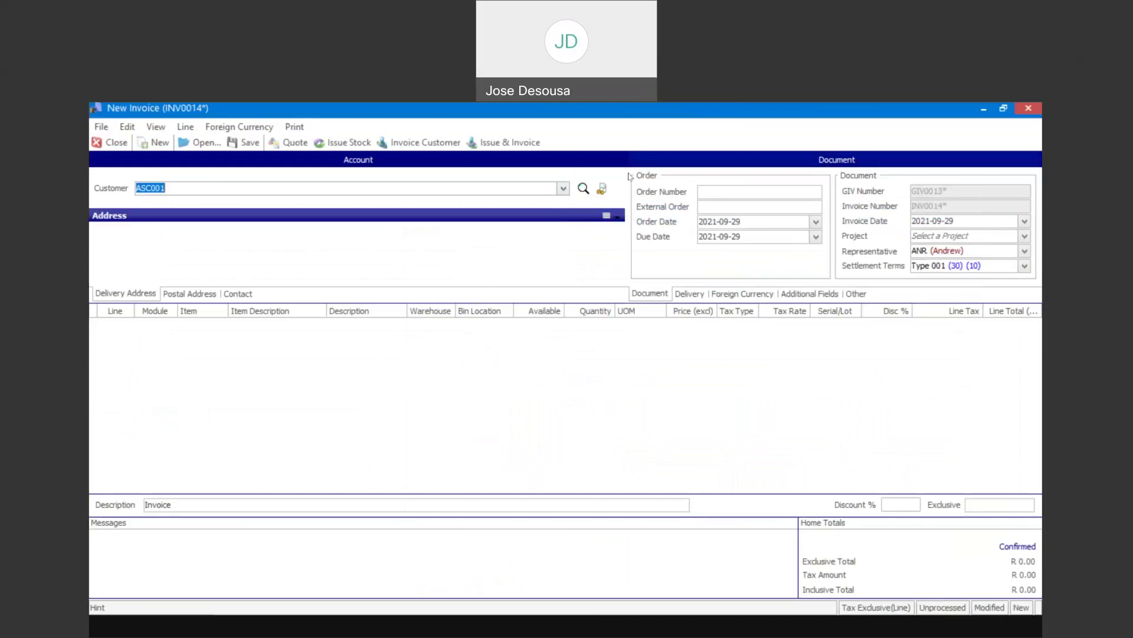
pyautogui.click(690, 294)
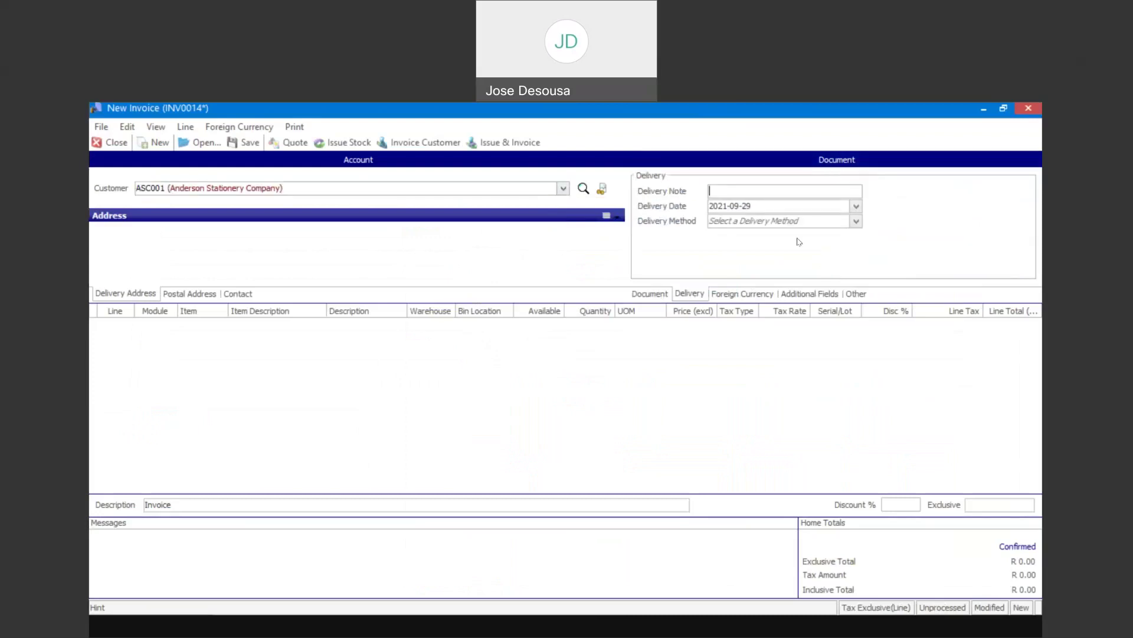
pyautogui.click(856, 221)
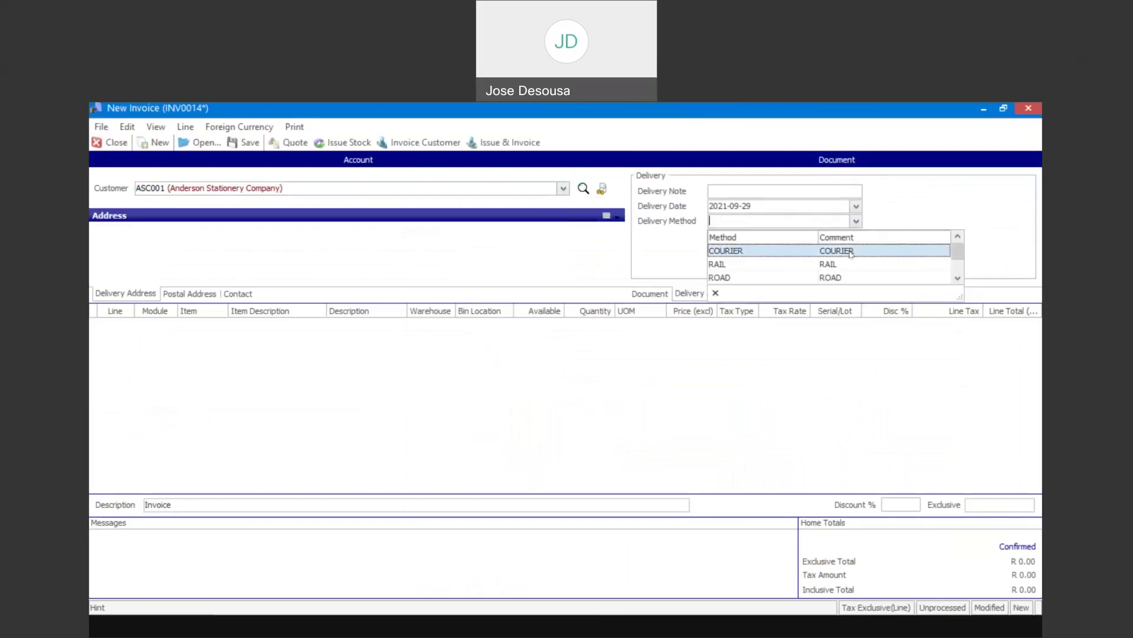
pyautogui.click(851, 252)
# Add an invoice line for item AAA from warehouse Mstr with a quantity of 1.
pyautogui.click(286, 372)
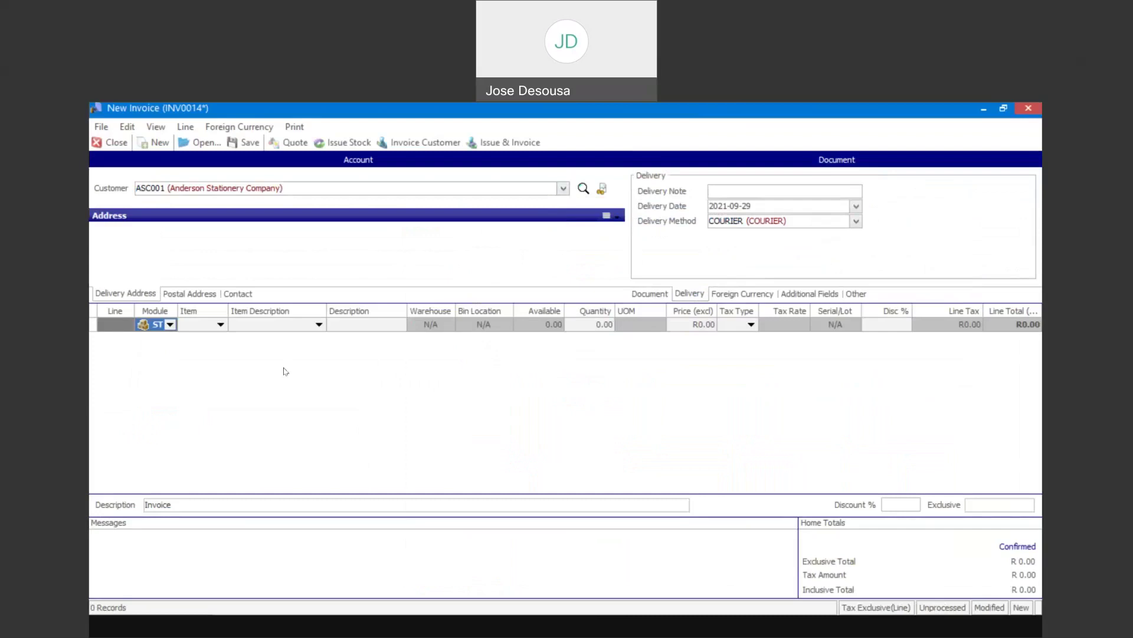
pyautogui.click(220, 324)
pyautogui.click(242, 353)
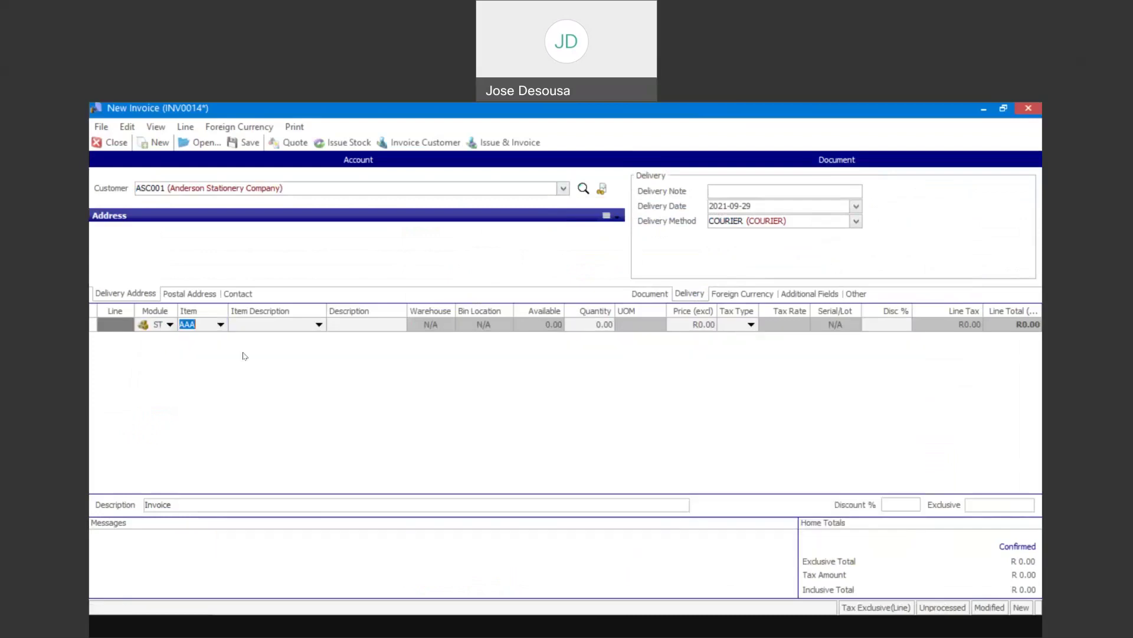
pyautogui.press('Tab')
pyautogui.press('Tab')
pyautogui.press('Tab')
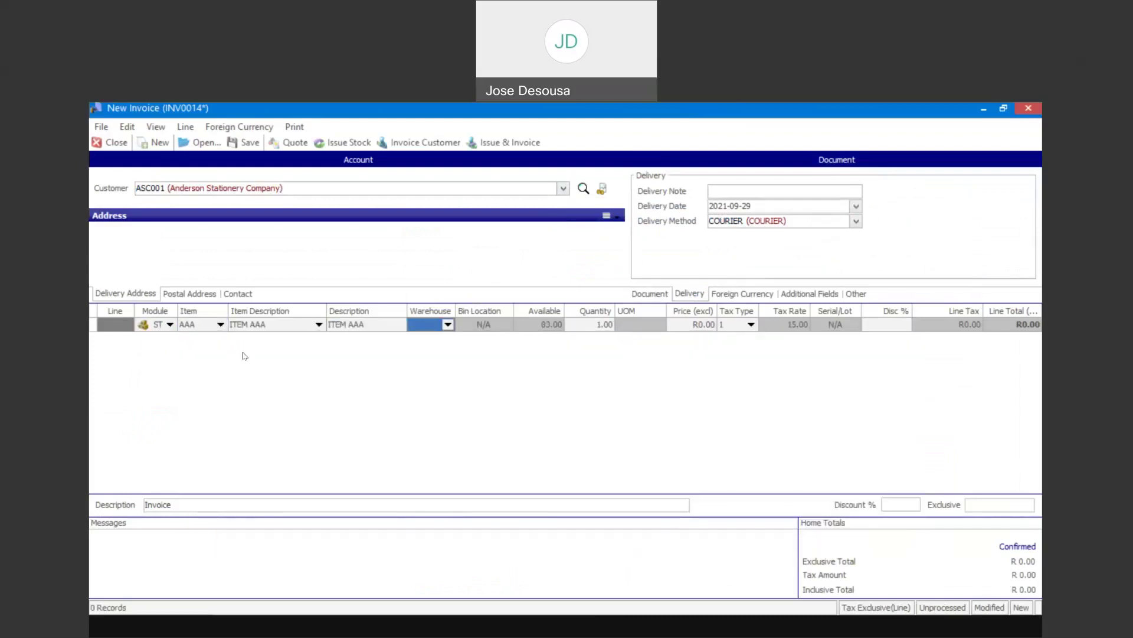
pyautogui.press('Tab')
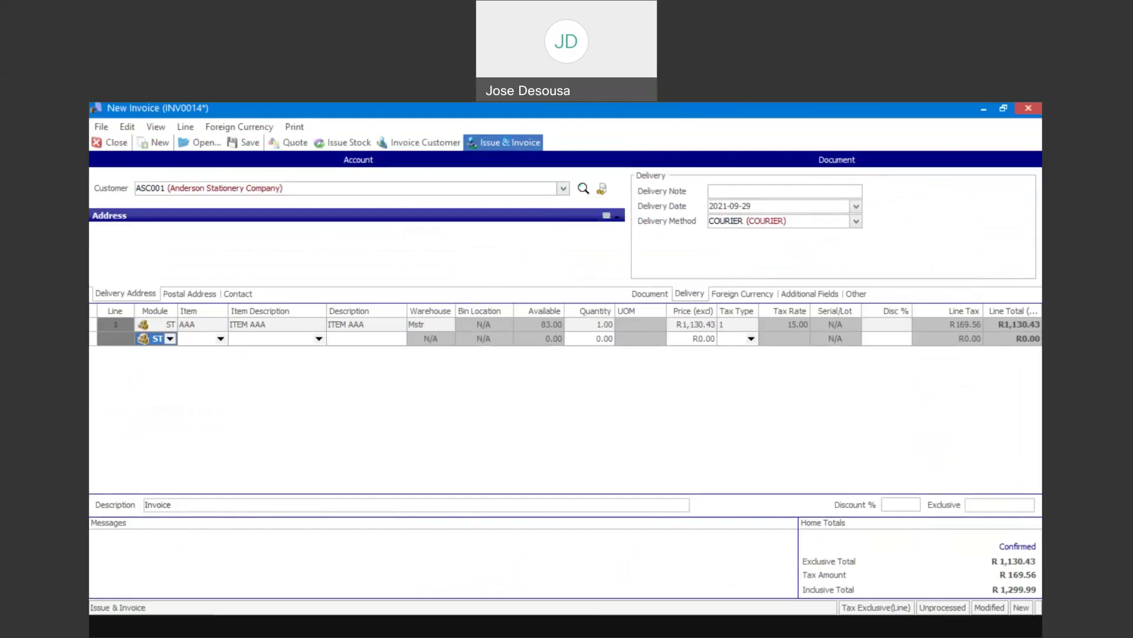
# Issue and invoice the document for item AAA without printing it.
pyautogui.click(503, 142)
pyautogui.click(686, 394)
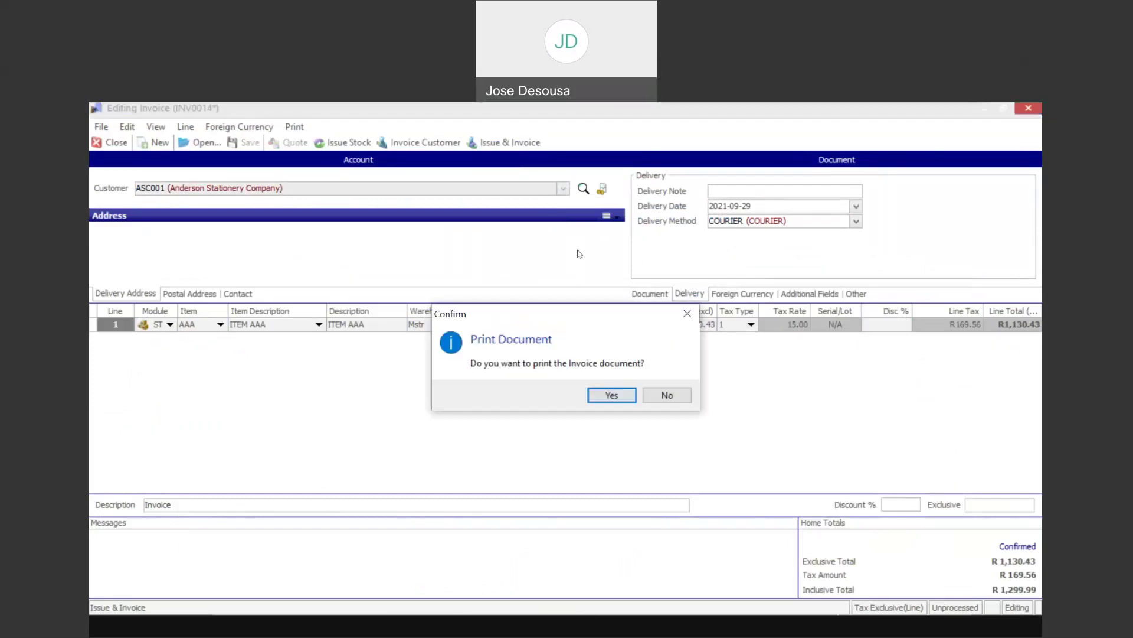
pyautogui.click(666, 392)
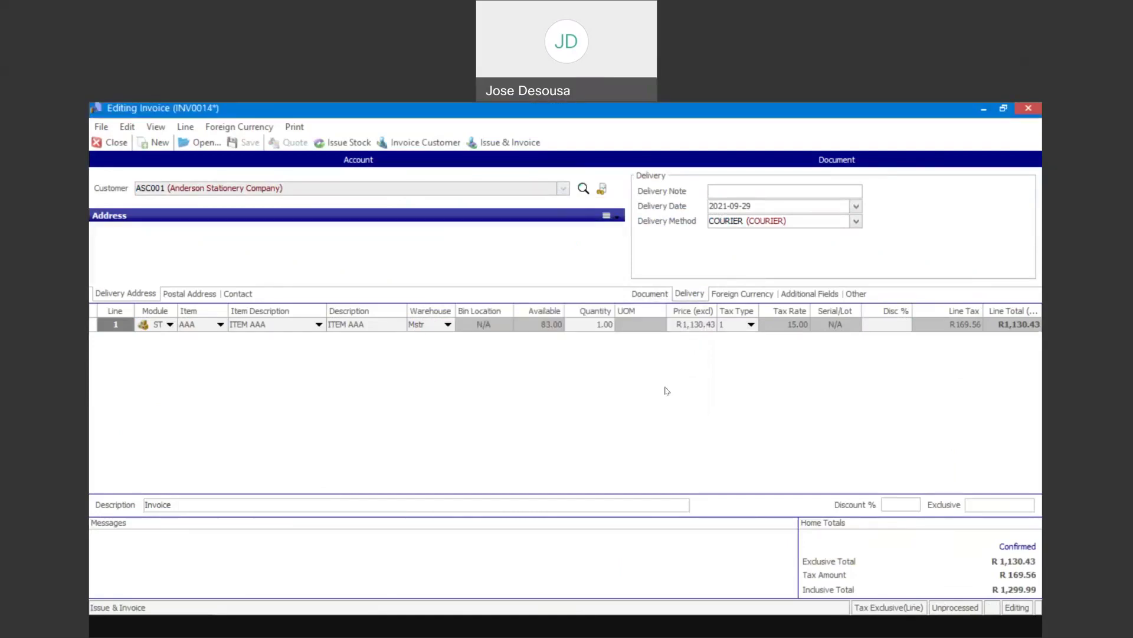
# Set up the next invoice for Anderson Stationery Company with COURIER as the delivery method.
pyautogui.click(564, 189)
pyautogui.click(555, 219)
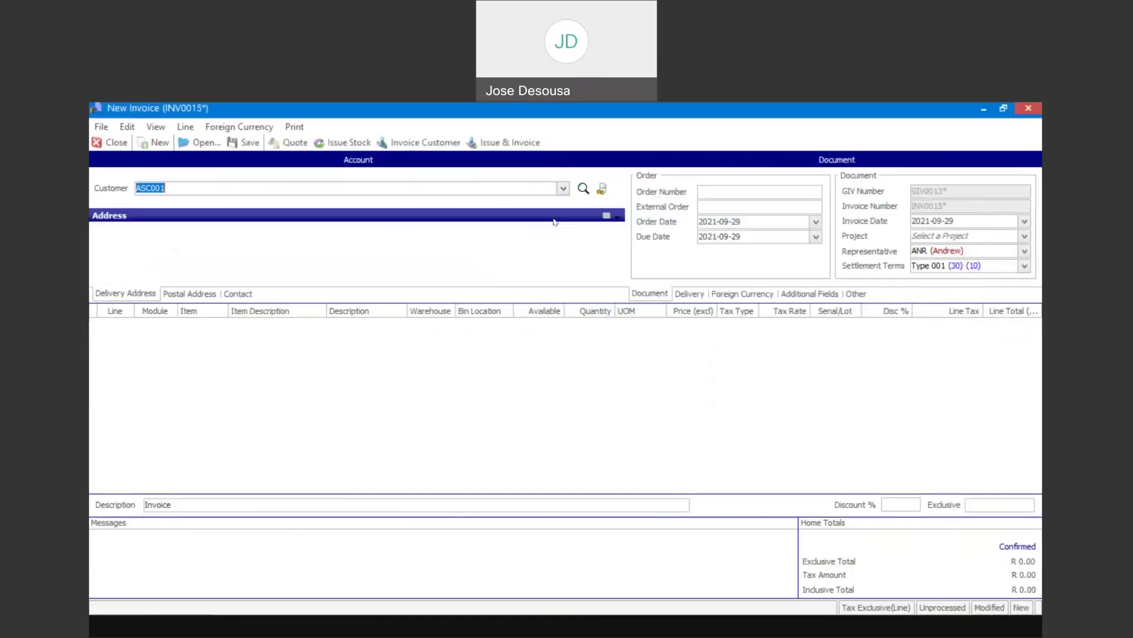
pyautogui.click(704, 294)
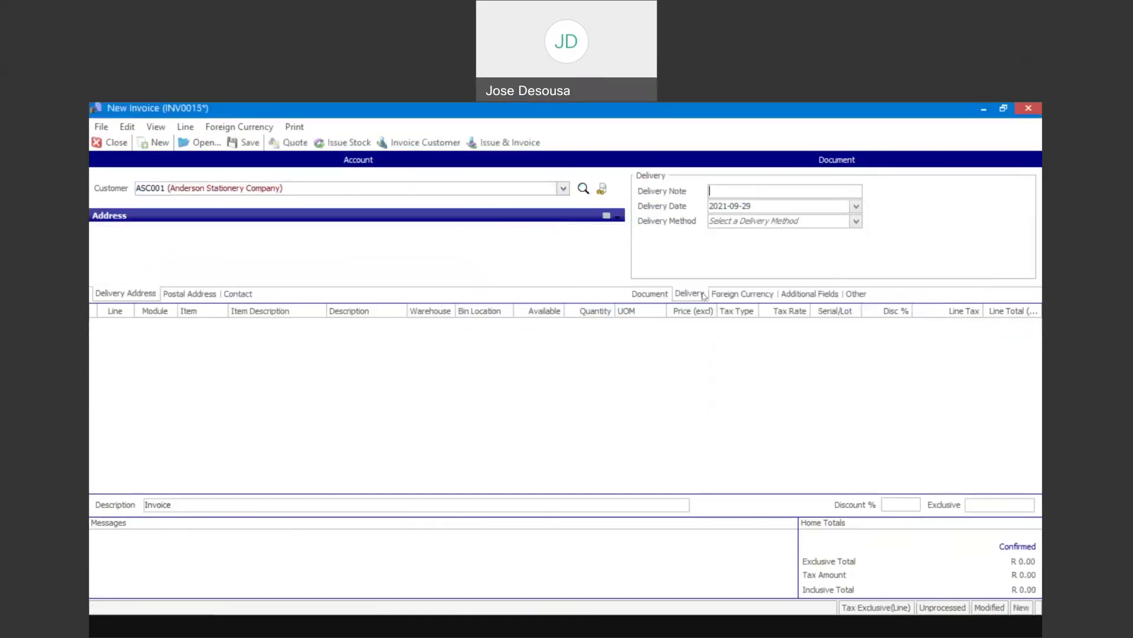
pyautogui.click(856, 221)
pyautogui.click(834, 248)
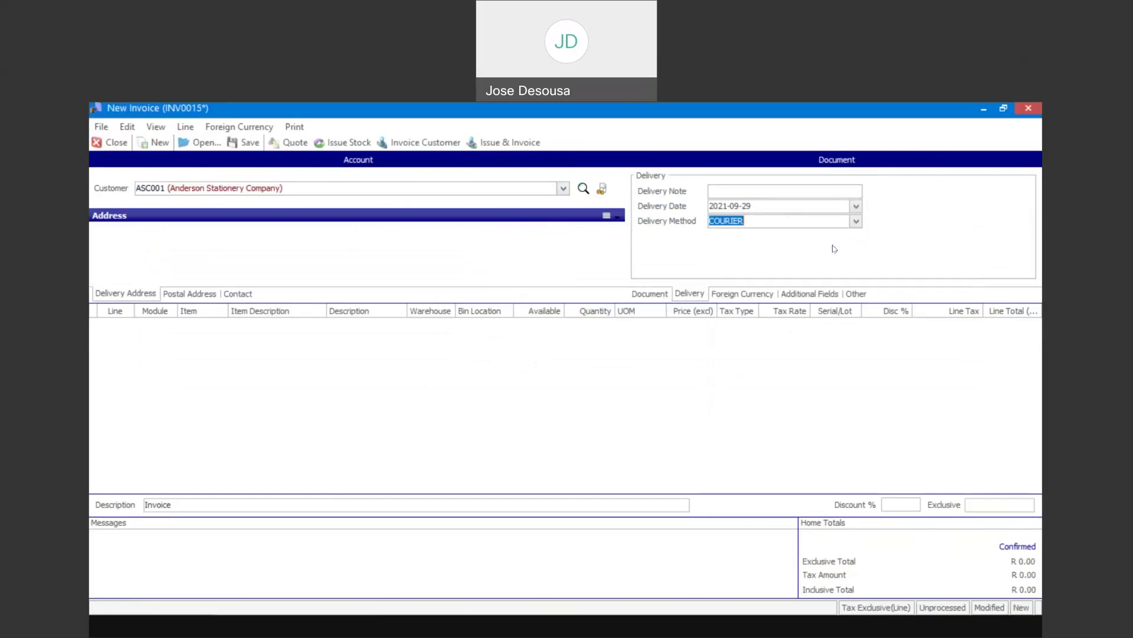
# Add an invoice line for item AAA001 from warehouse Mstr with quantity 1 and tax type 1.
pyautogui.click(143, 410)
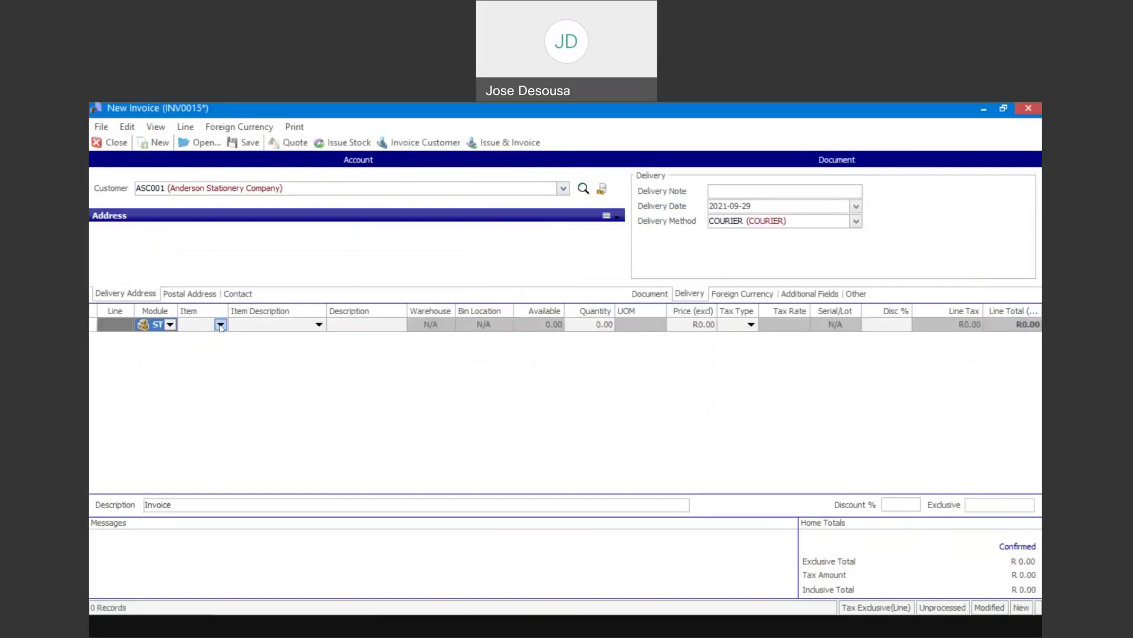
pyautogui.click(220, 325)
pyautogui.click(231, 367)
pyautogui.press('Tab')
pyautogui.press('Tab')
pyautogui.press('Tab')
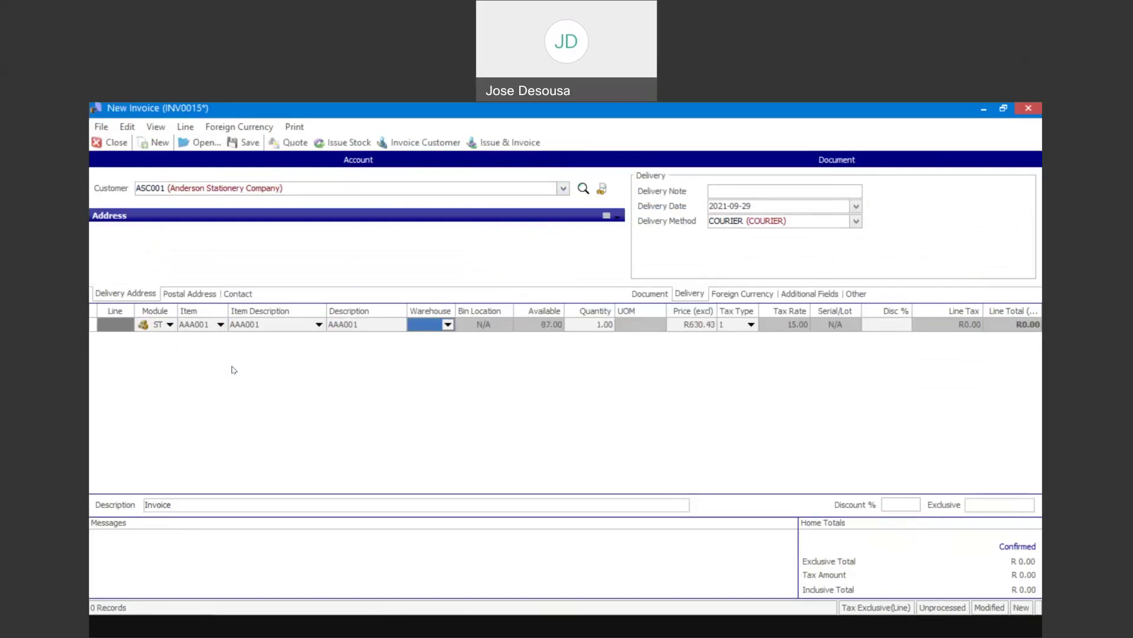
pyautogui.press('Tab')
pyautogui.press('Tab')
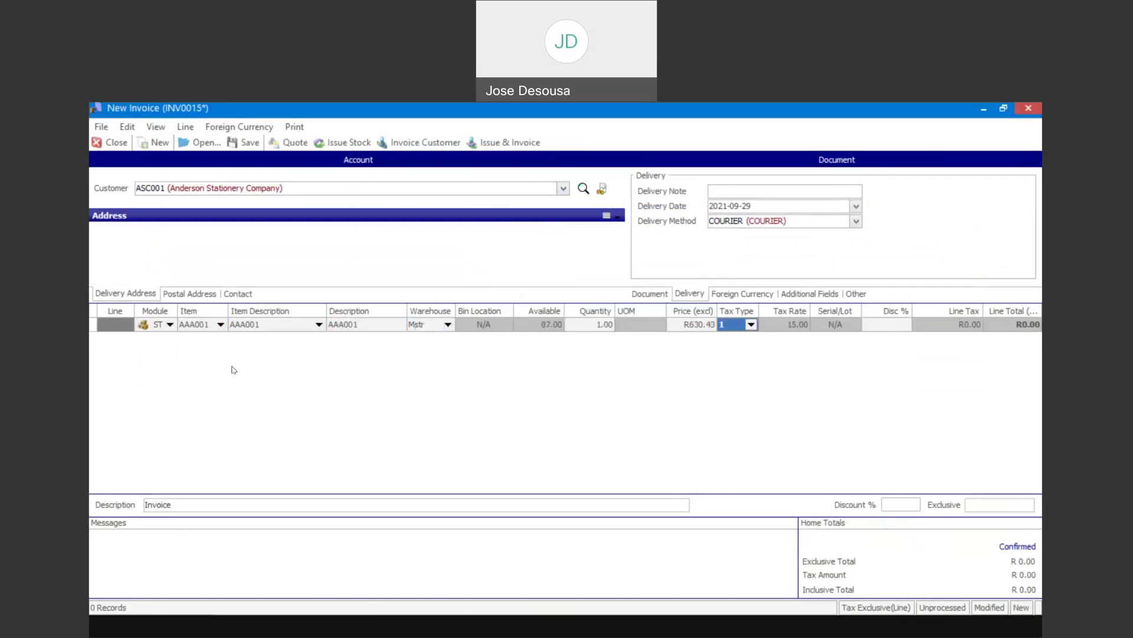
pyautogui.press('Return')
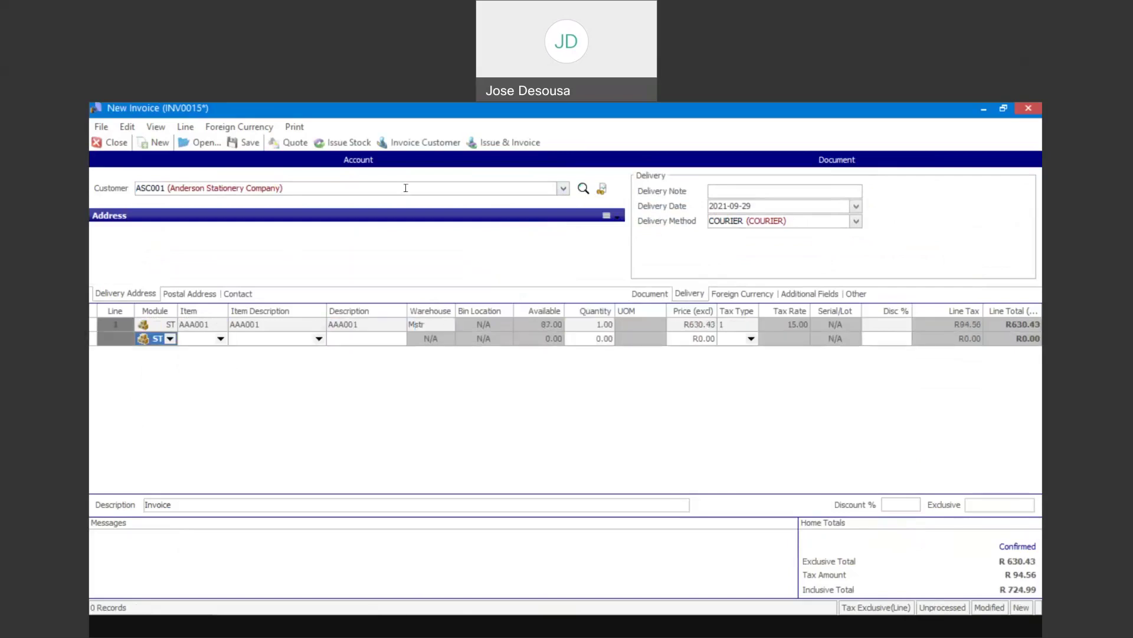
# Issue and invoice the document for item AAA001, ignoring the account terms check and without printing it.
pyautogui.click(502, 142)
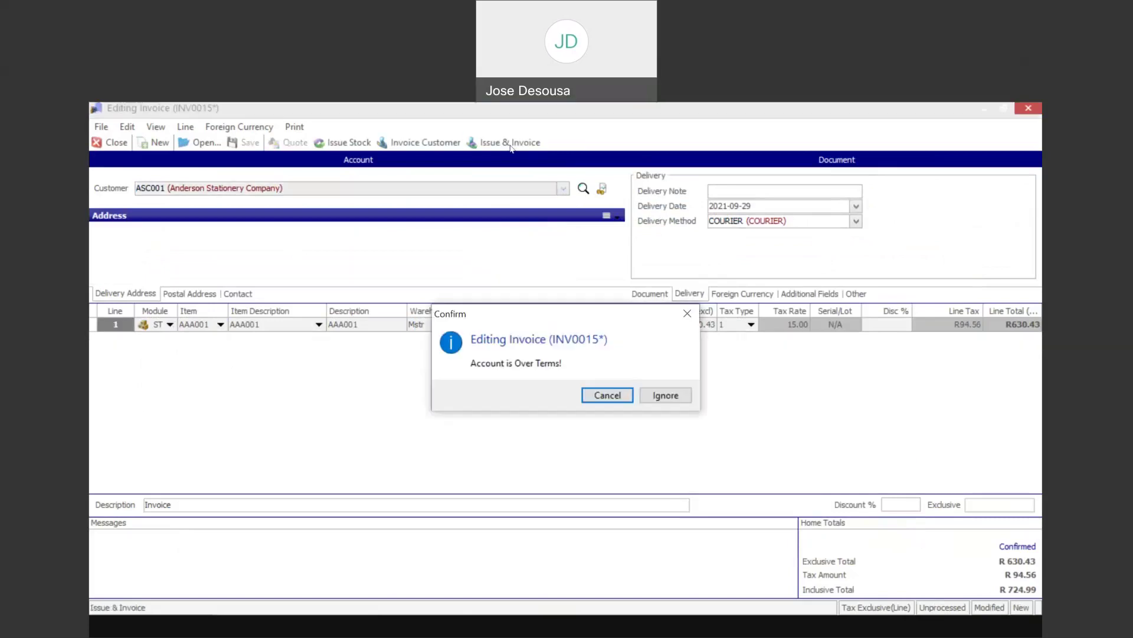
pyautogui.click(648, 394)
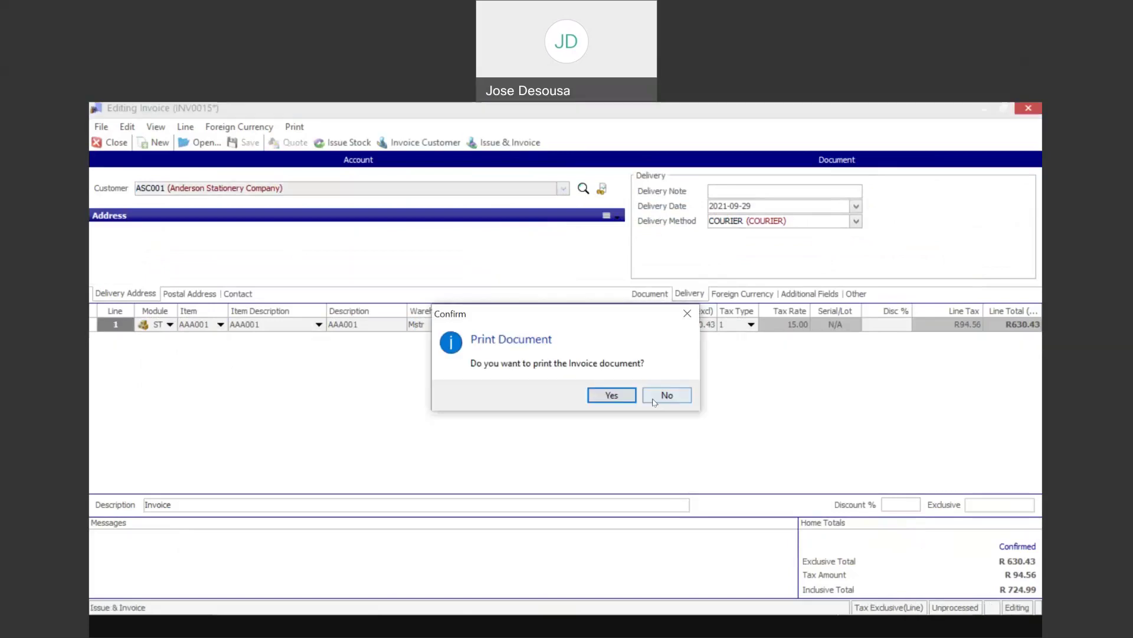
pyautogui.click(613, 395)
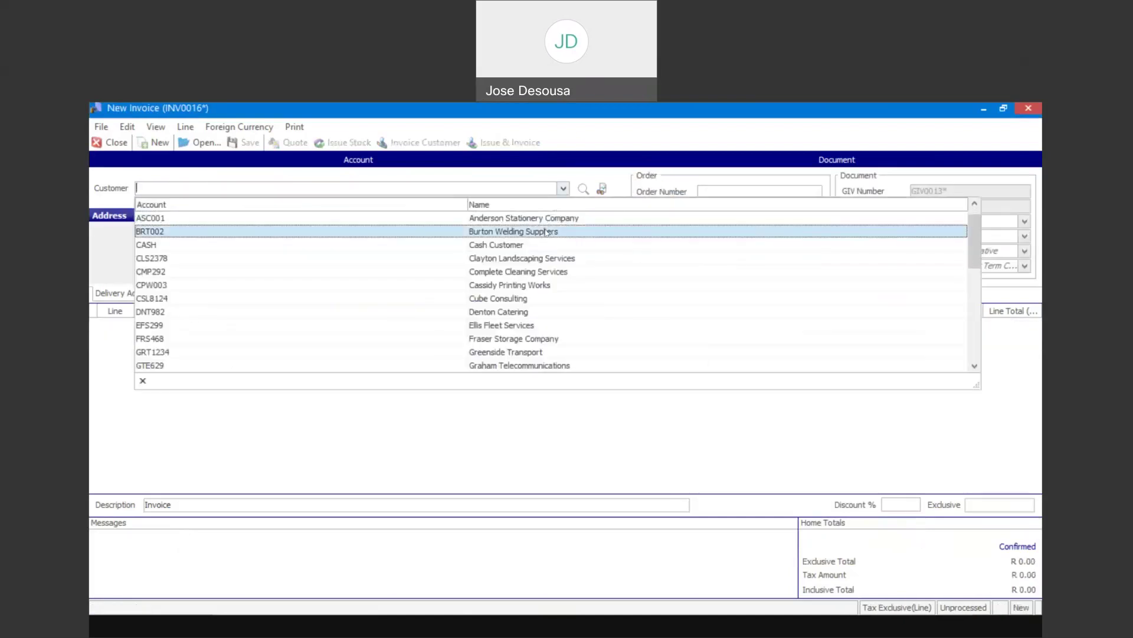
# Set up the next invoice for Burton Welding Suppliers with COURIER as the delivery method.
pyautogui.click(547, 231)
pyautogui.click(690, 294)
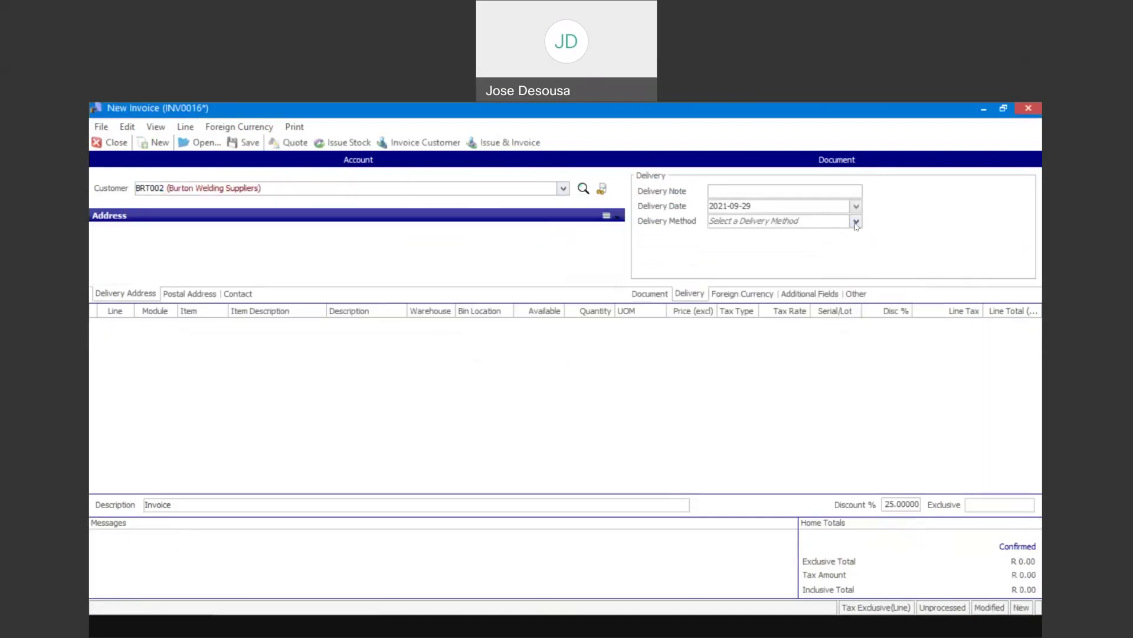
pyautogui.click(856, 221)
pyautogui.click(819, 249)
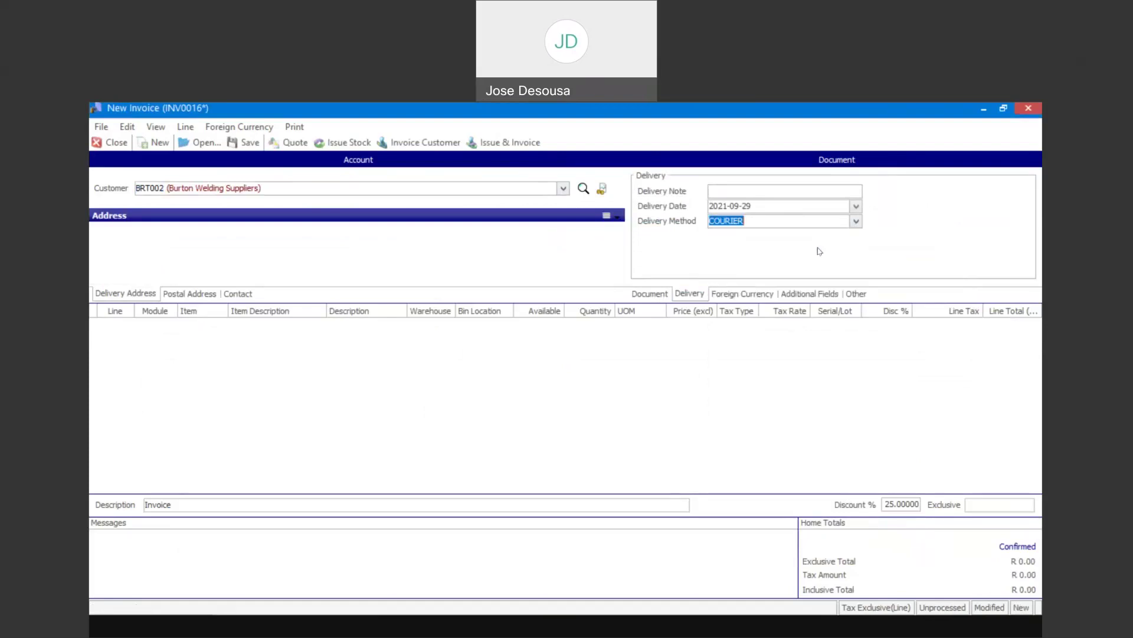
# Add an invoice line for item AN001 with a quantity of 1 and an exclusive price of R899.00.
pyautogui.click(362, 325)
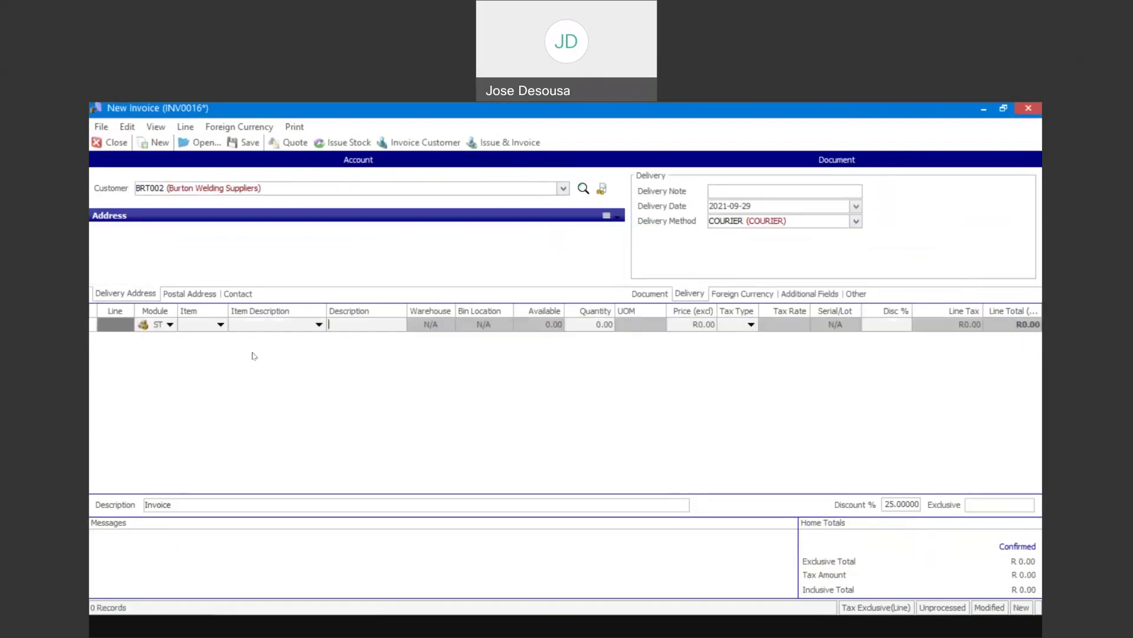
pyautogui.click(220, 324)
pyautogui.click(232, 383)
pyautogui.press('Tab')
pyautogui.press('Tab')
pyautogui.write('899')
pyautogui.press('Tab')
pyautogui.press('Tab')
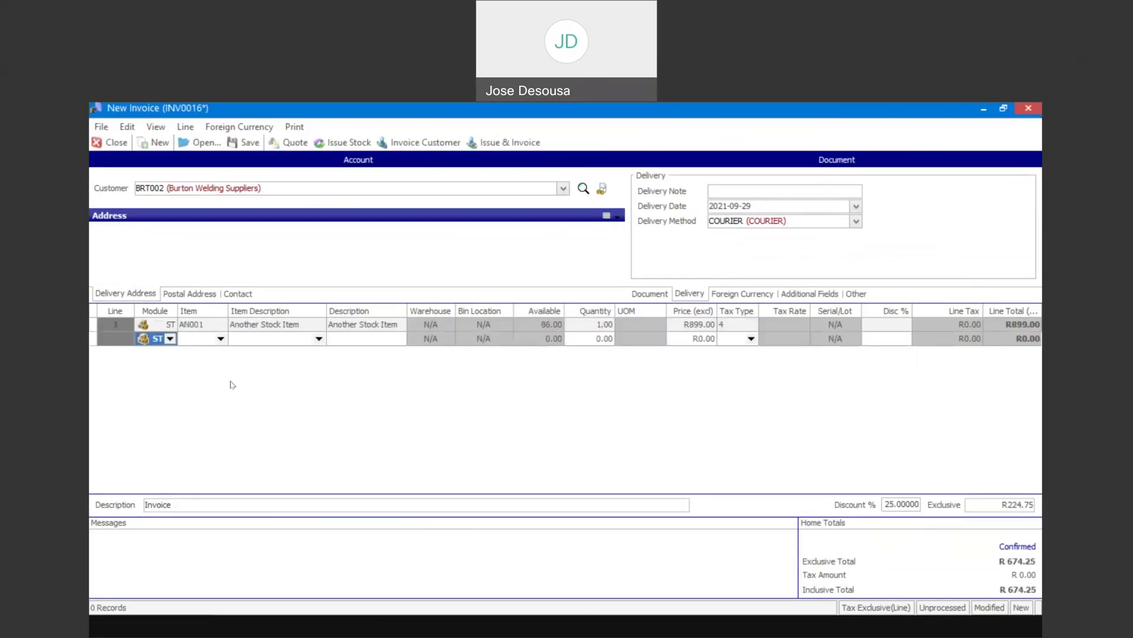
# Issue and invoice the document for item AN001 without printing it, and close the invoice window.
pyautogui.click(503, 142)
pyautogui.click(655, 394)
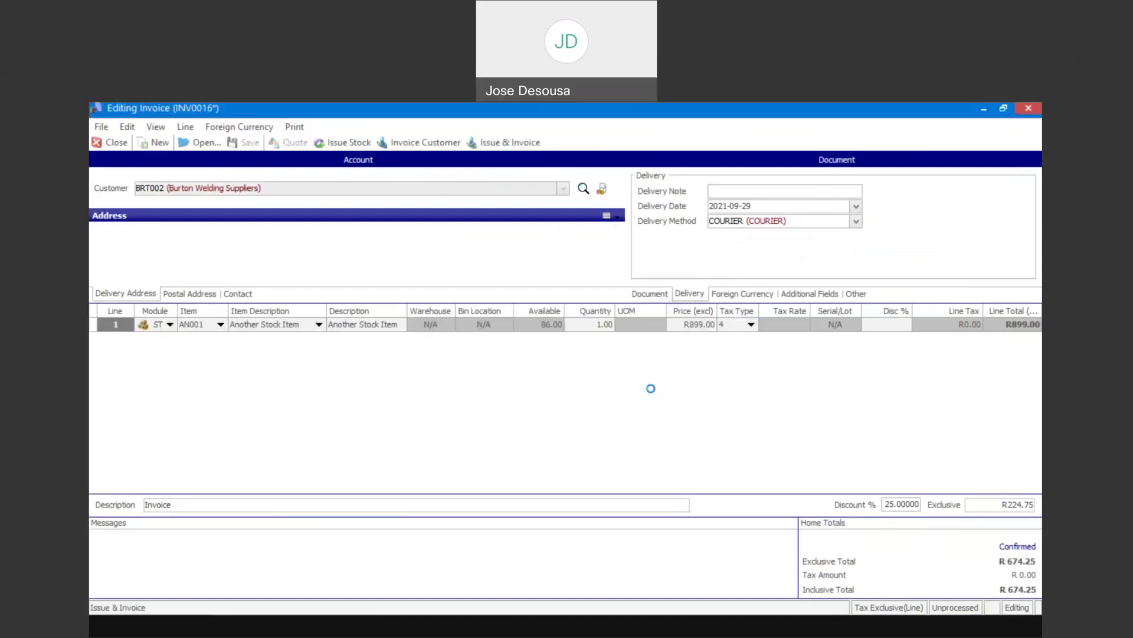
pyautogui.click(658, 395)
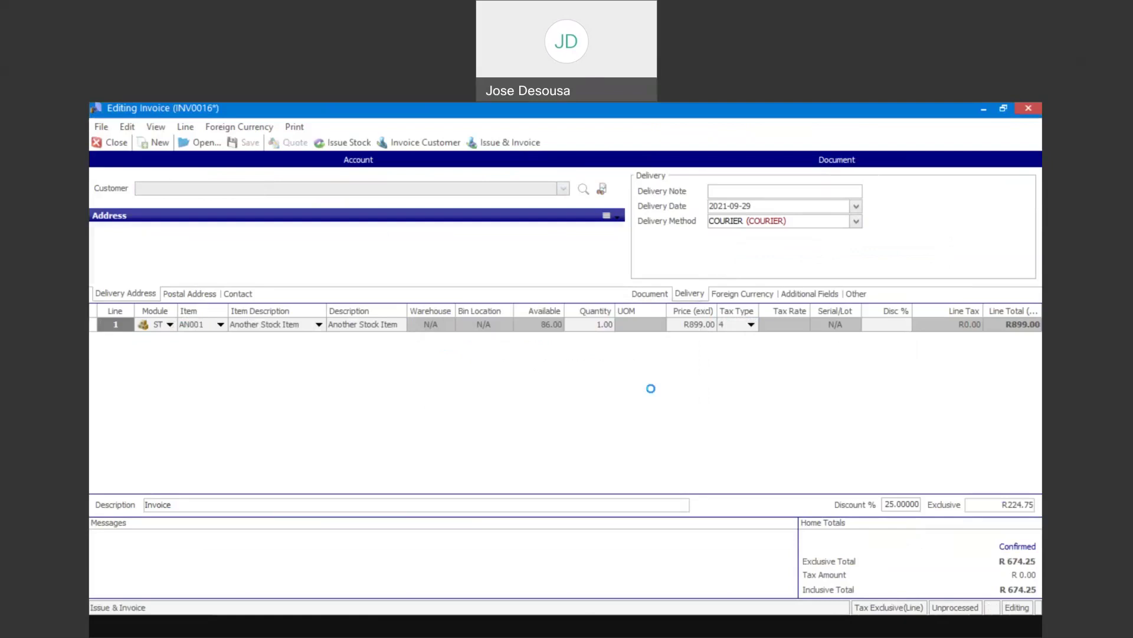
pyautogui.click(123, 145)
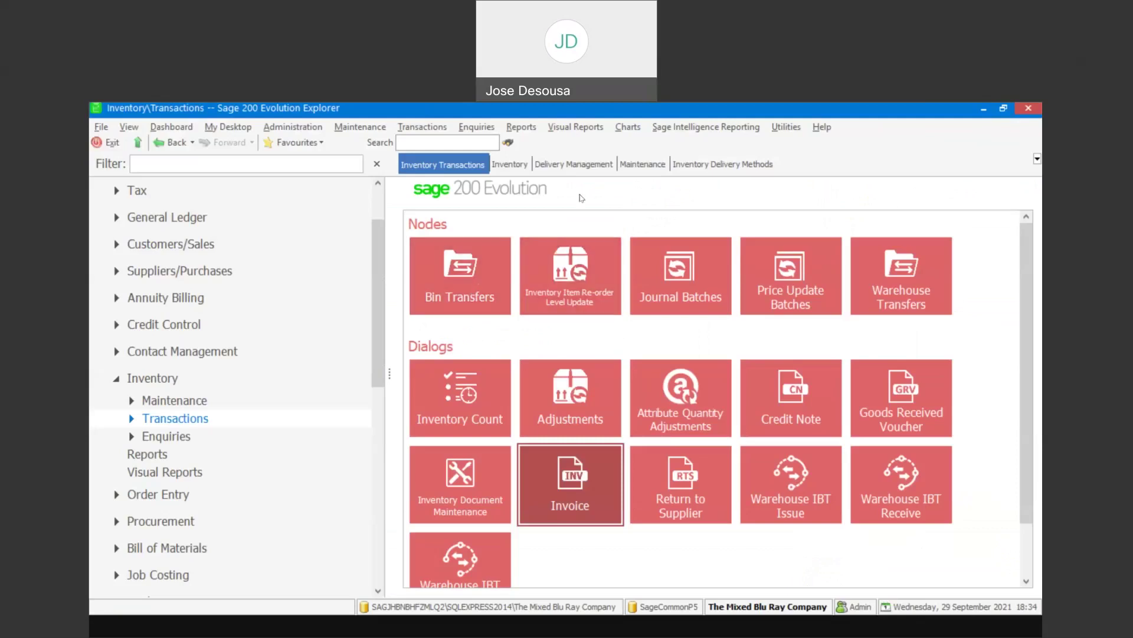
# Open Delivery Transactions in Delivery Management and find the outstanding deliveries dated 2021-09-29, with delivery notes processed per invoice.
pyautogui.click(581, 164)
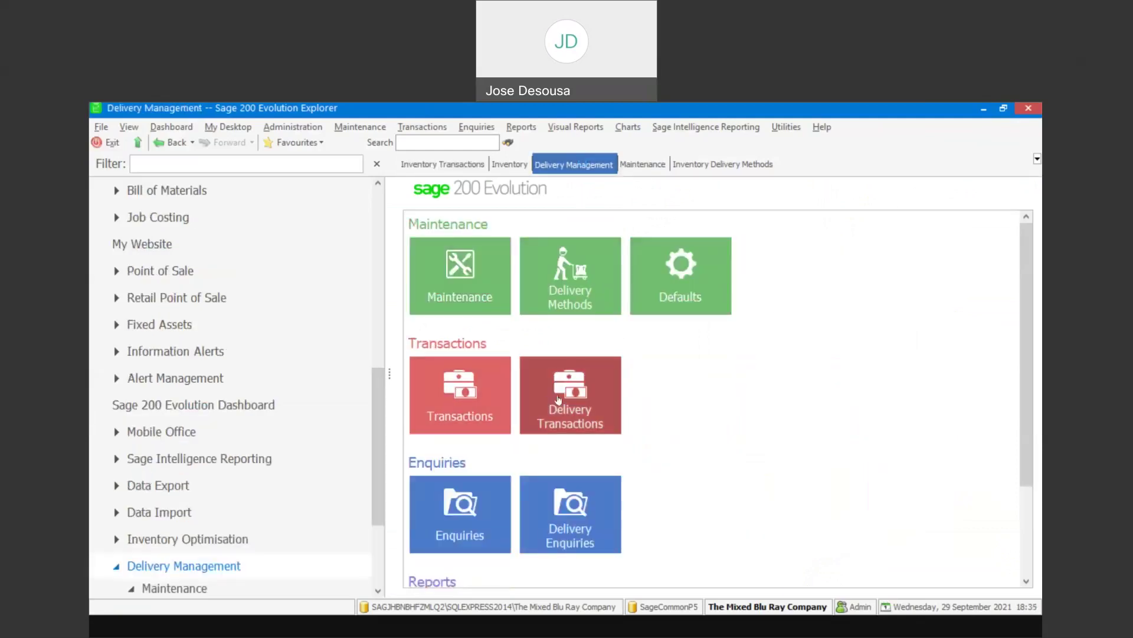
pyautogui.click(580, 385)
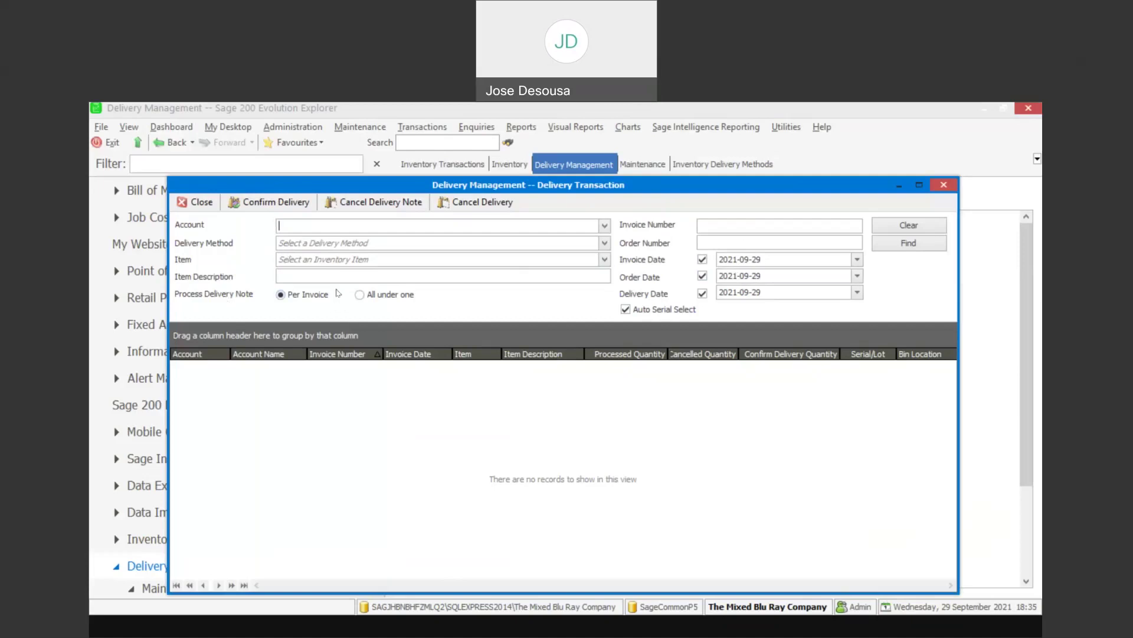
pyautogui.click(899, 249)
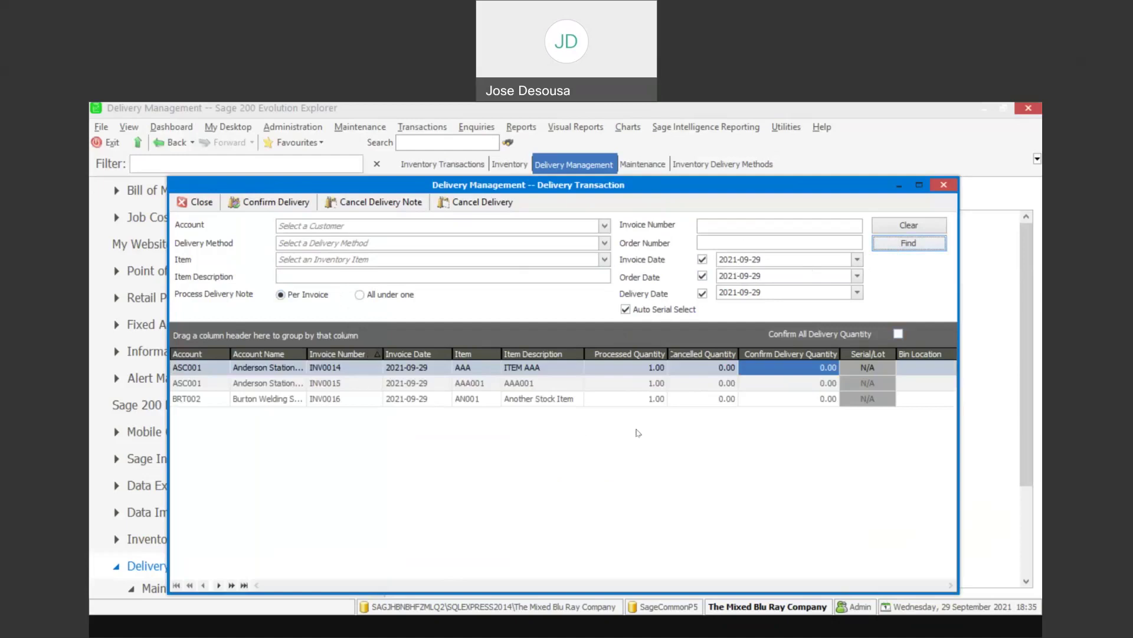
# Confirm a delivery quantity of 1 each for items AAA, AAA001 and AN001, and print the delivery notes.
pyautogui.click(766, 367)
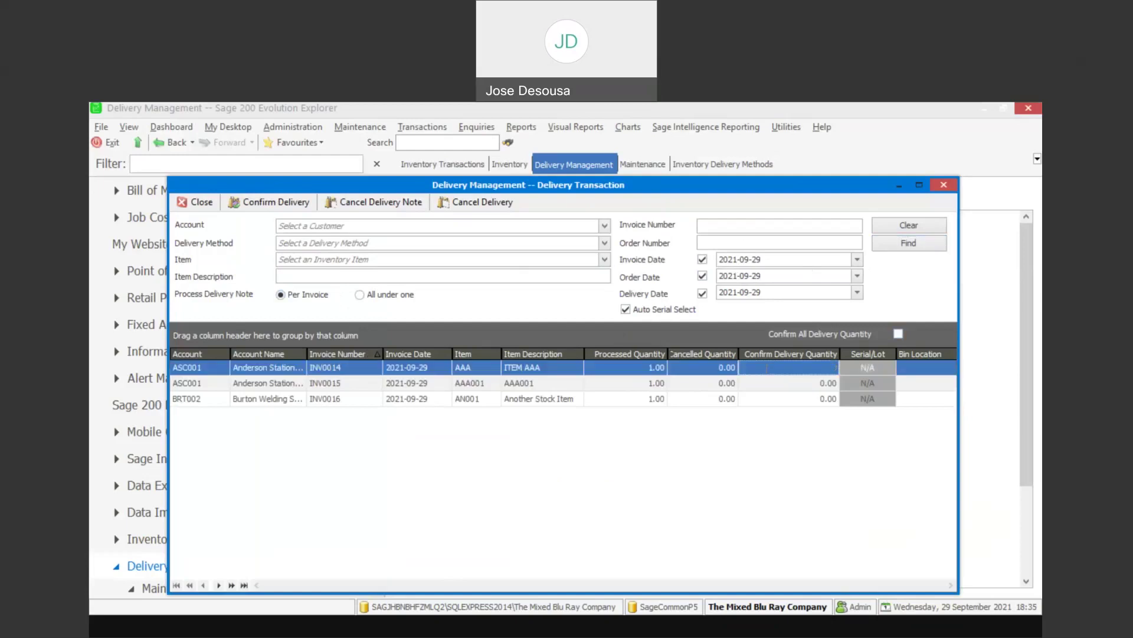
pyautogui.write('1')
pyautogui.click(797, 382)
pyautogui.press('BackSpace')
pyautogui.click(818, 399)
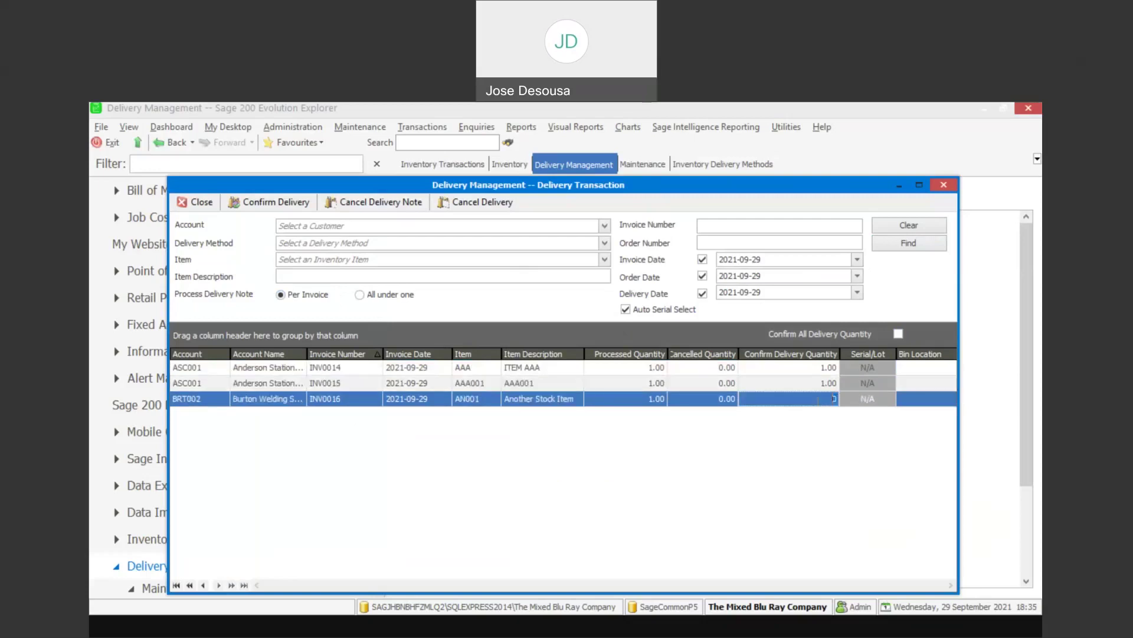
pyautogui.press('BackSpace')
pyautogui.click(278, 202)
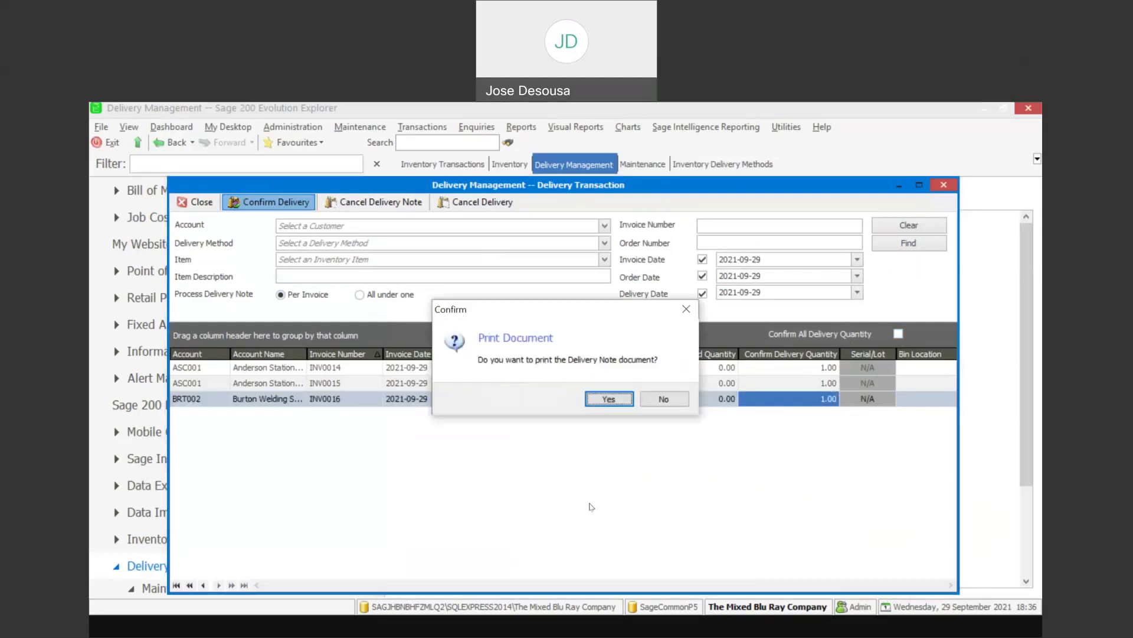
pyautogui.click(611, 400)
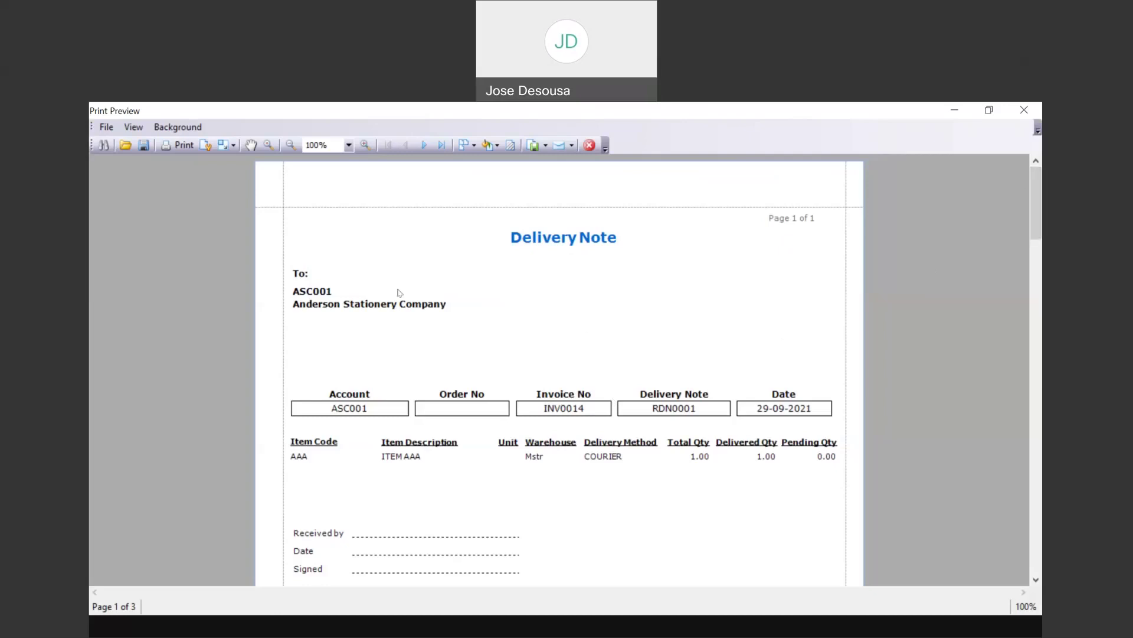
# Review the delivery notes for all three invoices, and close the preview and the Delivery Transaction window.
pyautogui.moveTo(1040, 190); pyautogui.dragTo(1040, 326)
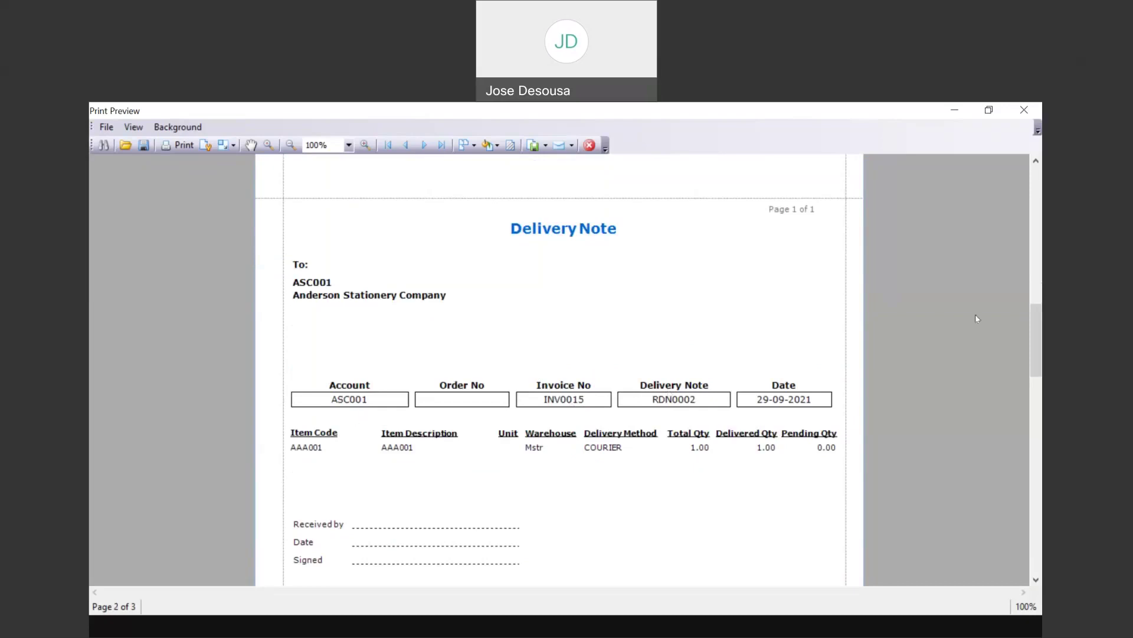
pyautogui.moveTo(1040, 303); pyautogui.dragTo(1036, 444)
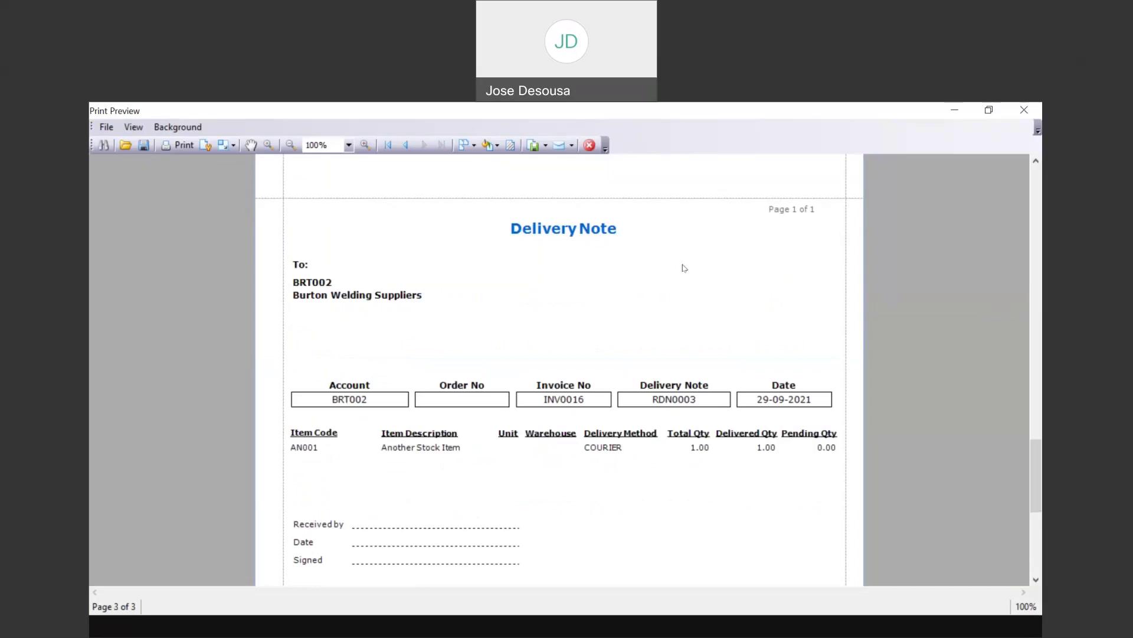
pyautogui.moveTo(1035, 455); pyautogui.dragTo(1034, 172)
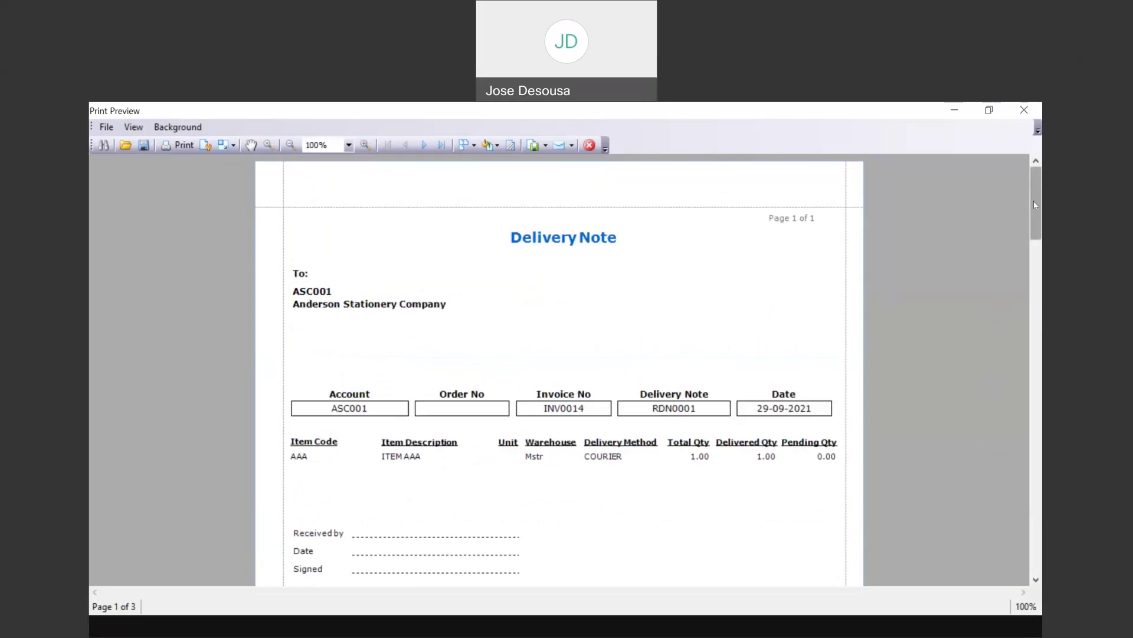
pyautogui.moveTo(1034, 205); pyautogui.dragTo(1034, 207)
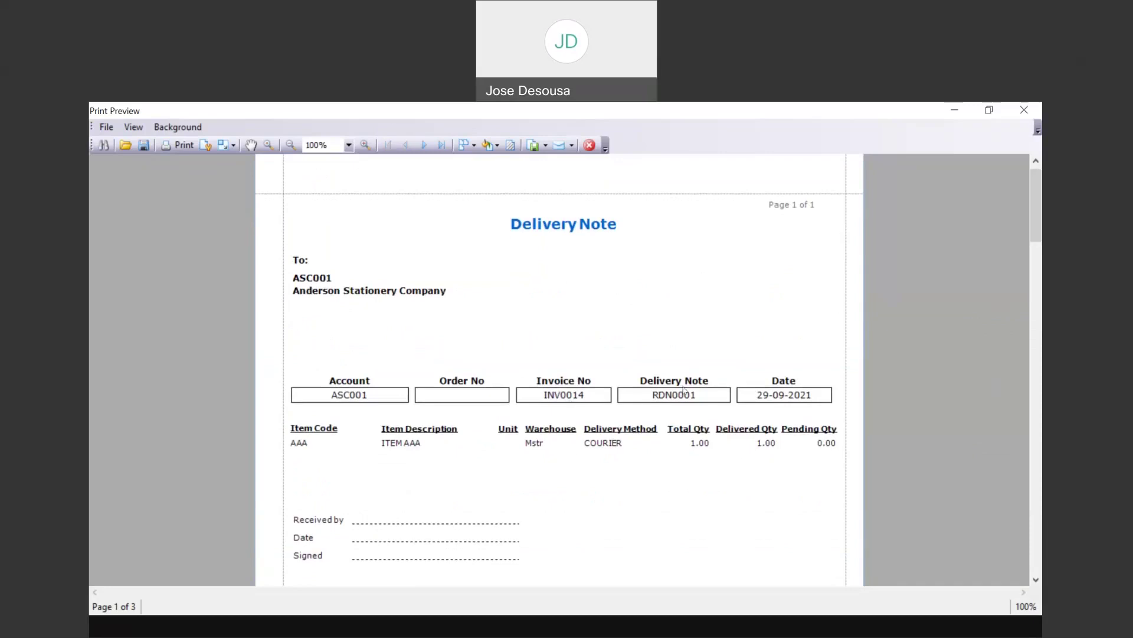
pyautogui.moveTo(1037, 224); pyautogui.dragTo(1040, 367)
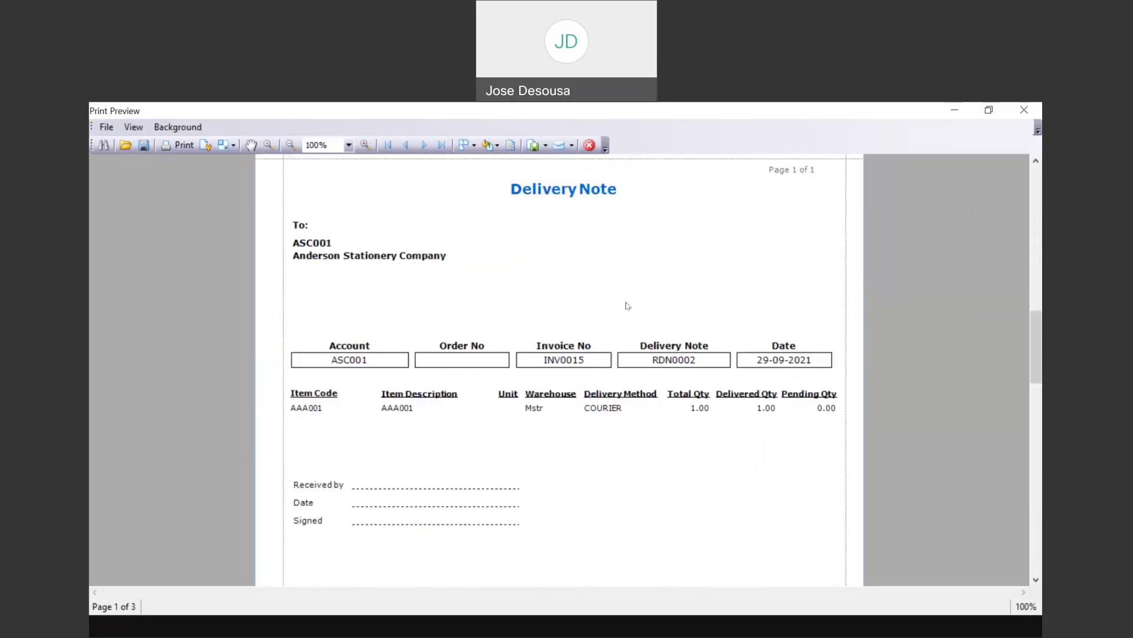
pyautogui.click(591, 147)
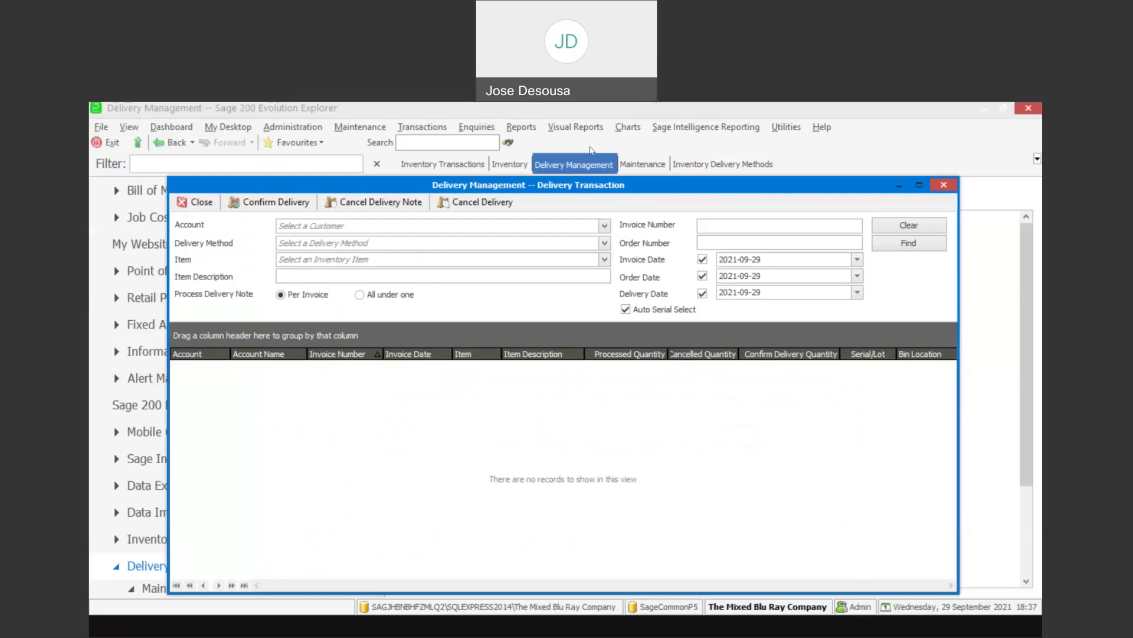
pyautogui.click(202, 202)
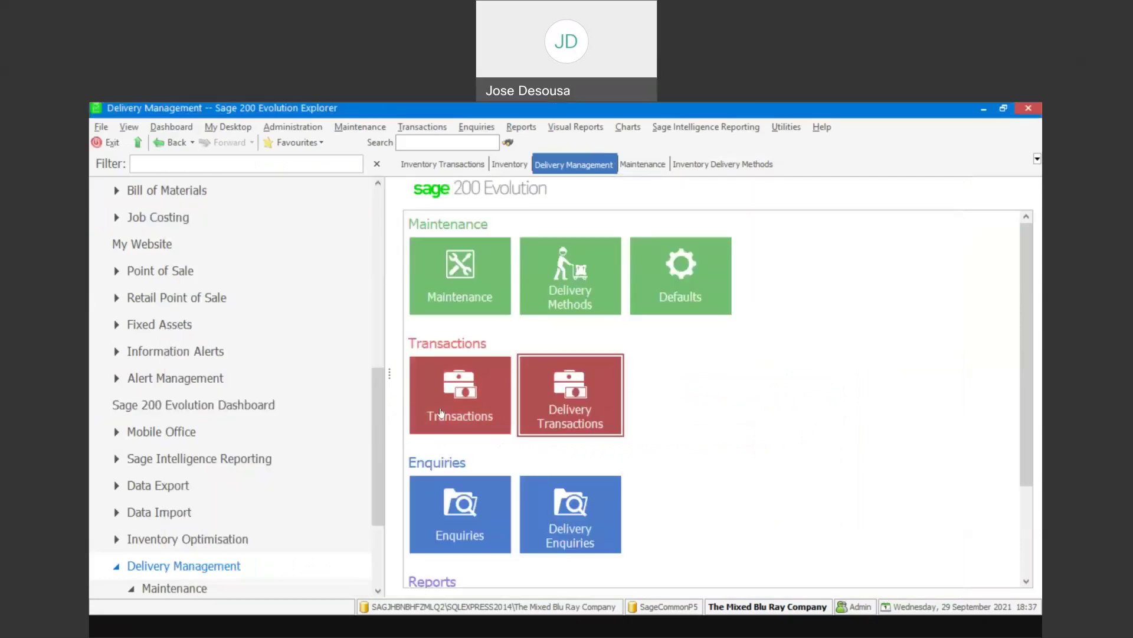
# Create a new inventory invoice for Clayton Landscaping Services with RAIL as the delivery method.
pyautogui.click(482, 164)
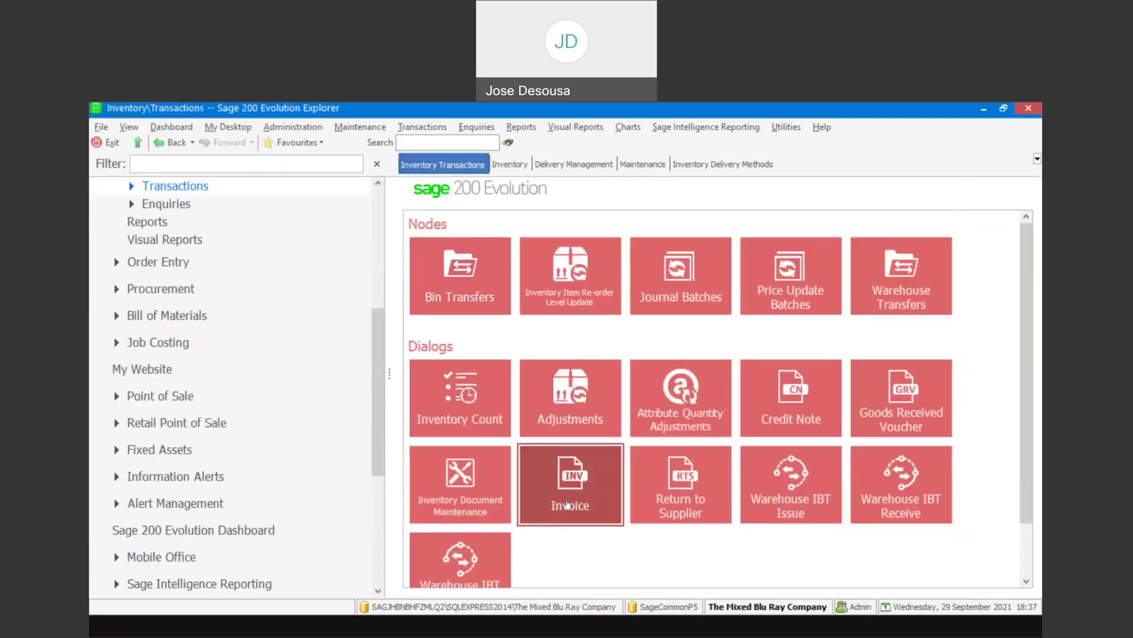
pyautogui.click(566, 503)
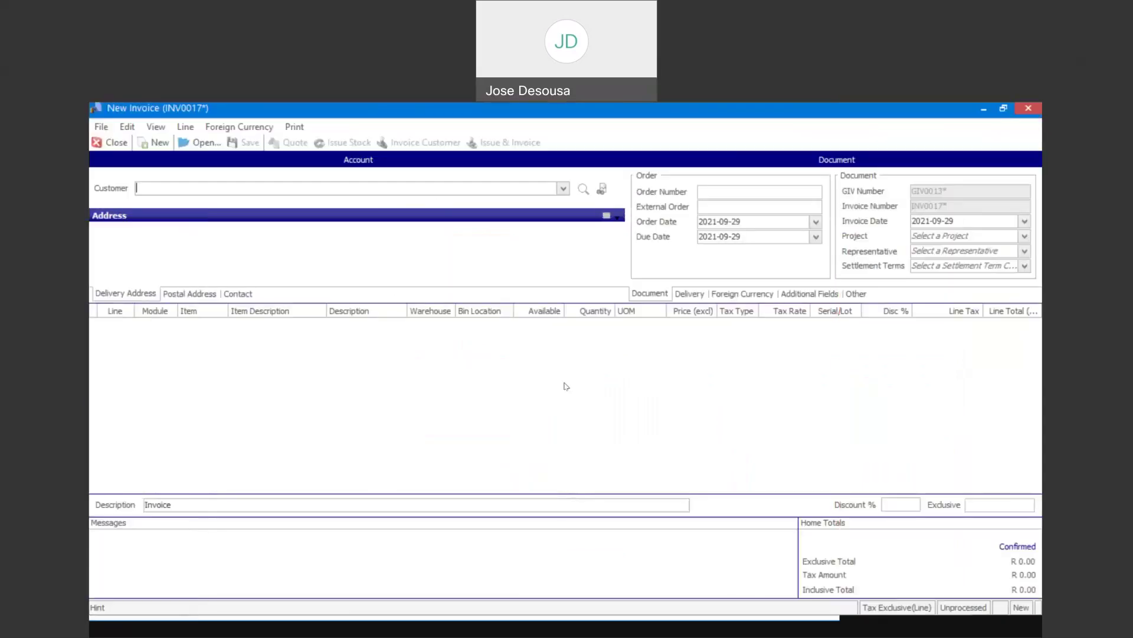
pyautogui.click(564, 189)
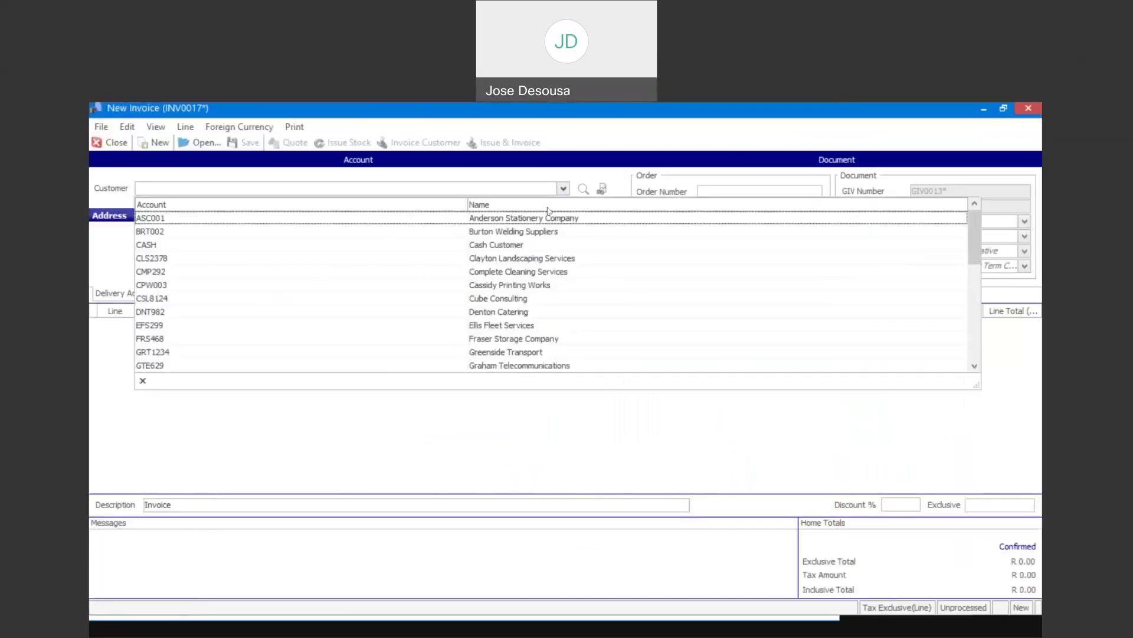
pyautogui.click(528, 258)
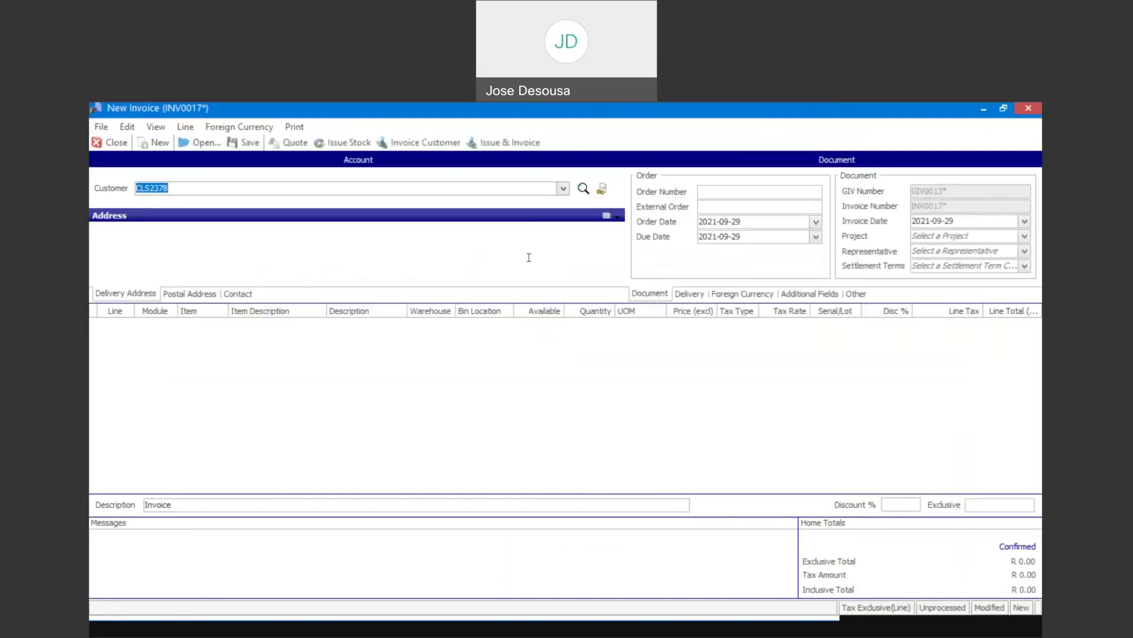
pyautogui.click(688, 294)
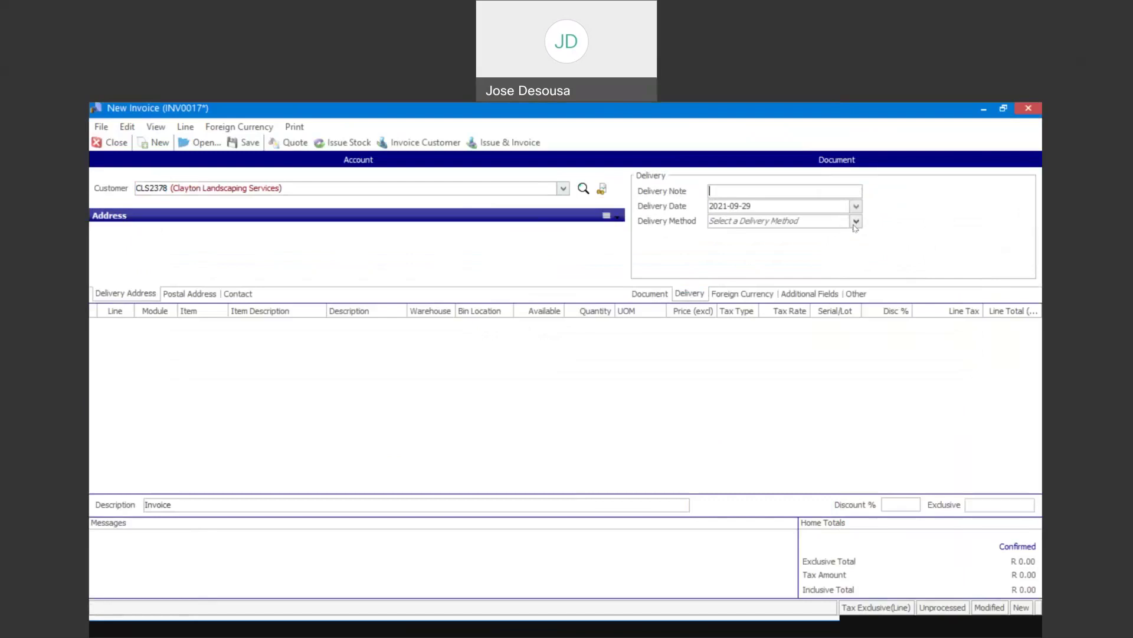
pyautogui.click(856, 225)
pyautogui.click(729, 261)
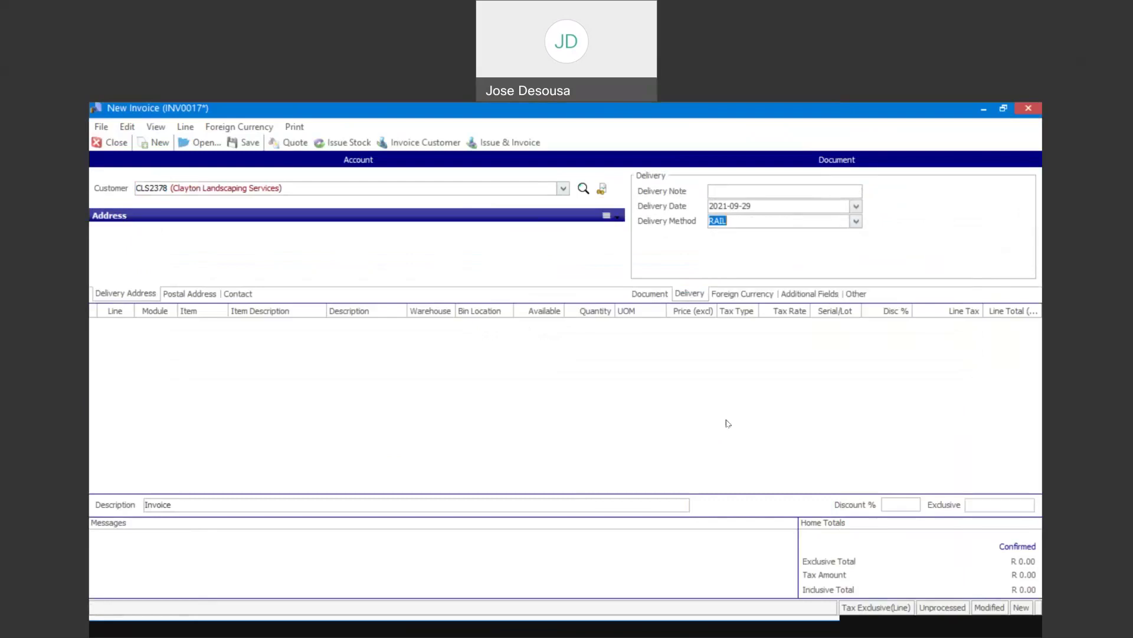
# Add an invoice line for item BBB001 from warehouse Mstr with quantity 1 and tax type 1.
pyautogui.click(457, 402)
pyautogui.click(221, 325)
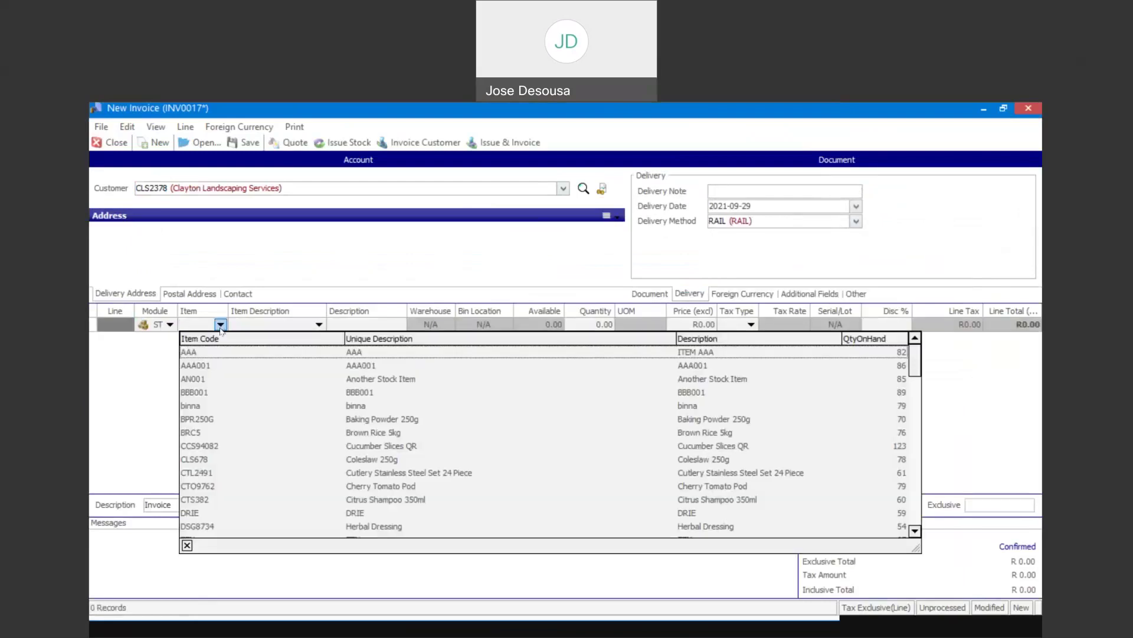
pyautogui.click(227, 395)
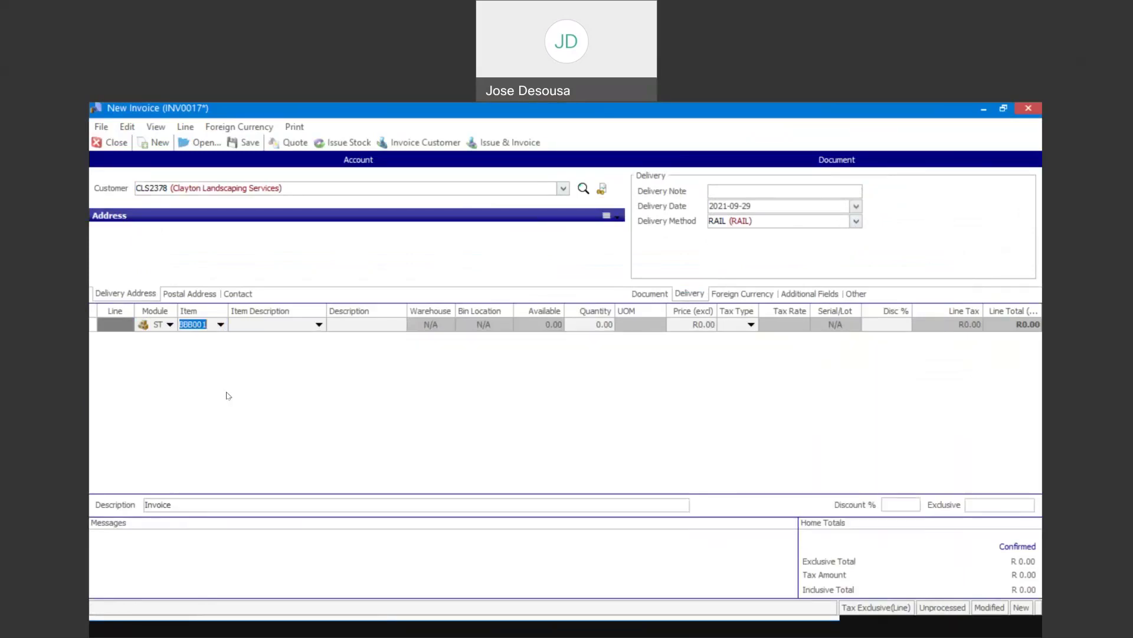
pyautogui.press('Tab')
pyautogui.press('Tab')
pyautogui.press('Tab')
pyautogui.press('Tab')
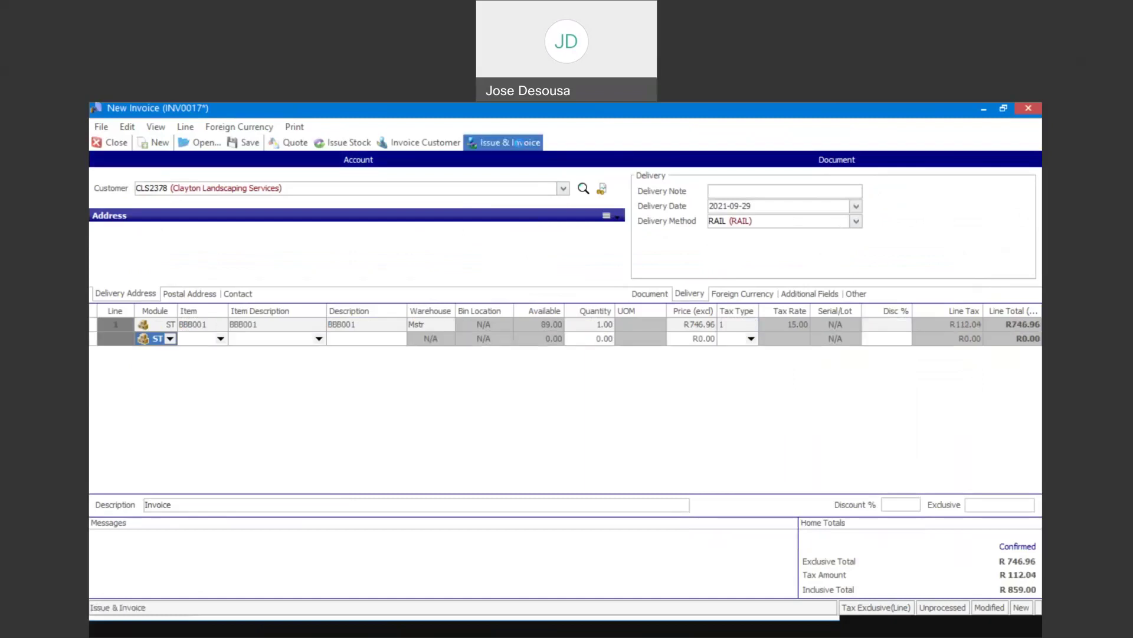
# Issue and invoice the document for item BBB001 without printing it.
pyautogui.click(513, 143)
pyautogui.click(651, 392)
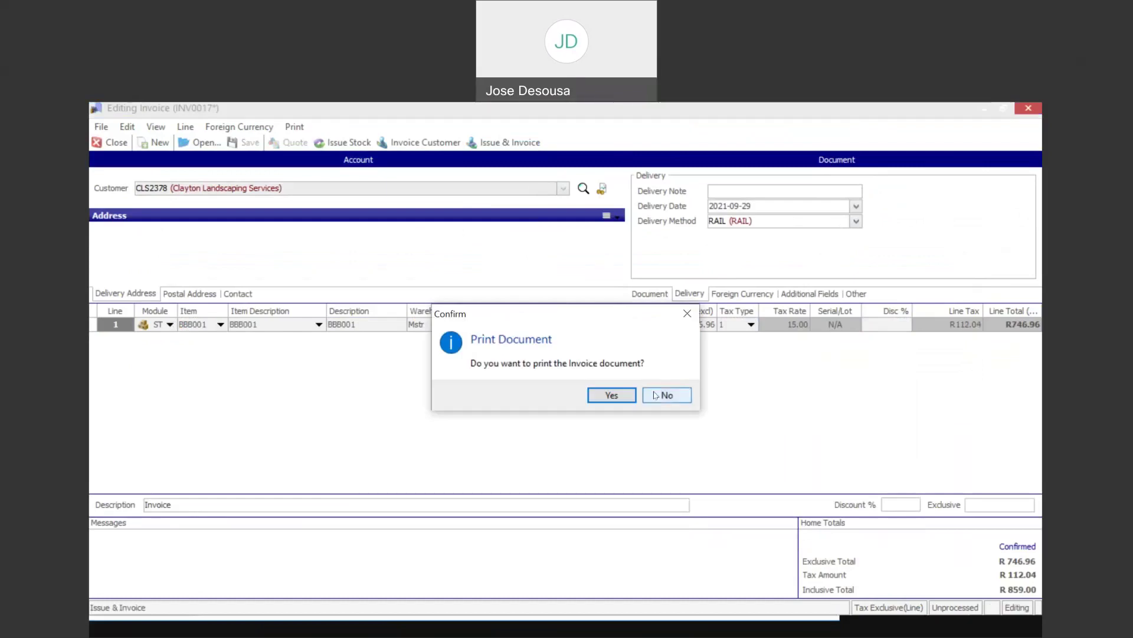
pyautogui.click(649, 394)
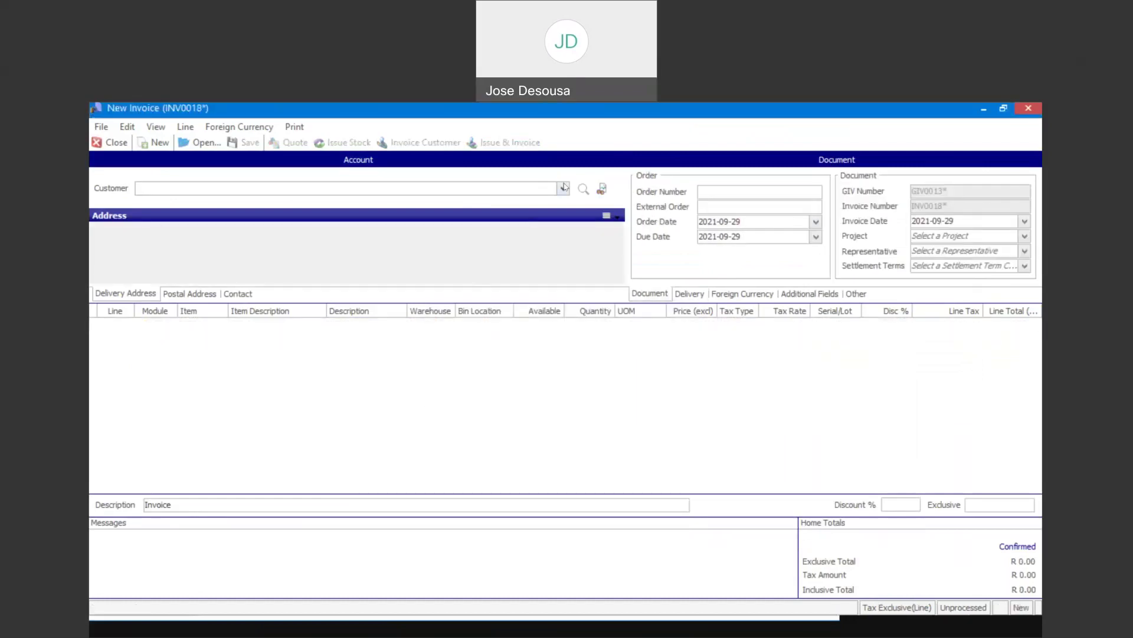
# Select Clayton Landscaping Services as the customer on the new invoice and set the delivery method to RAIL.
pyautogui.click(564, 188)
pyautogui.click(541, 258)
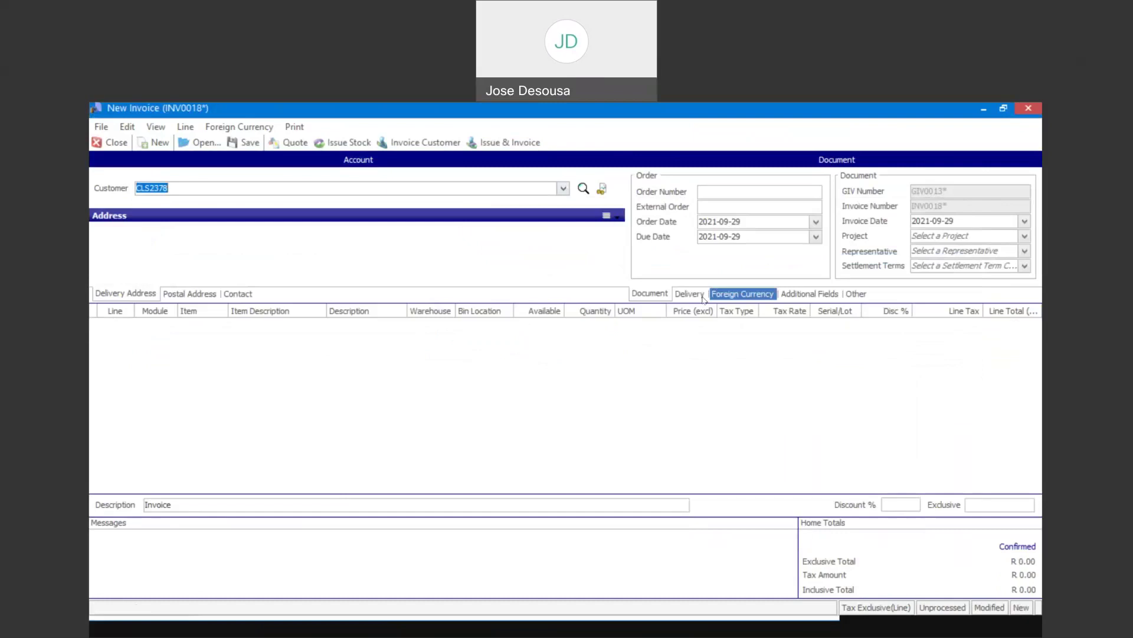
pyautogui.click(689, 293)
pyautogui.click(856, 220)
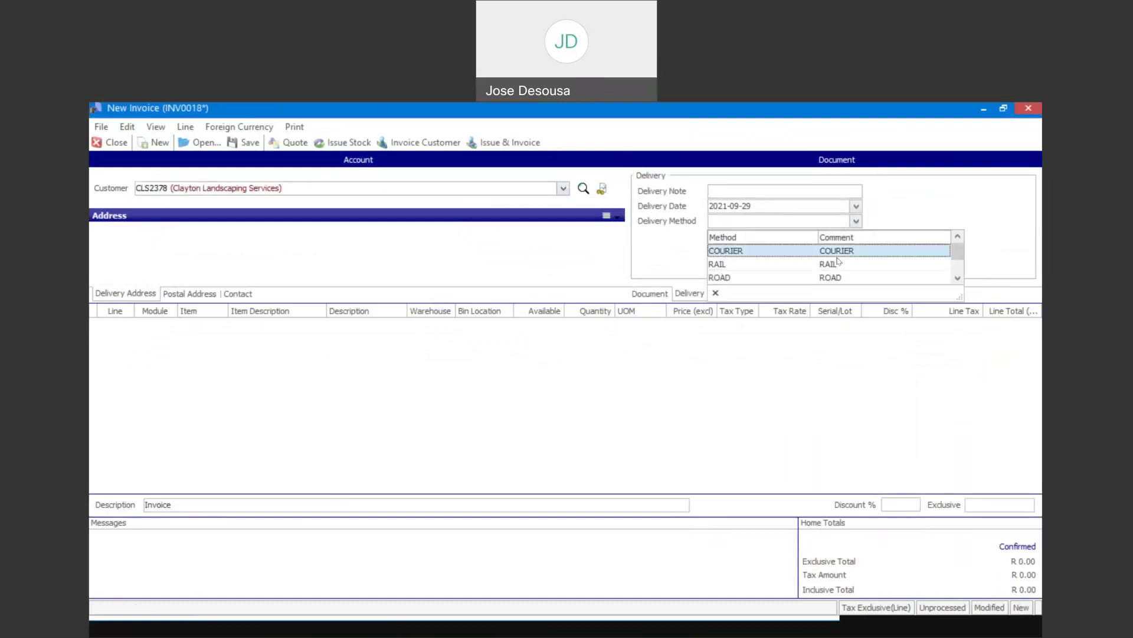
pyautogui.click(767, 264)
# Add an invoice line for item binna at a price of 750, and issue and invoice the document despite the account terms.
pyautogui.click(214, 379)
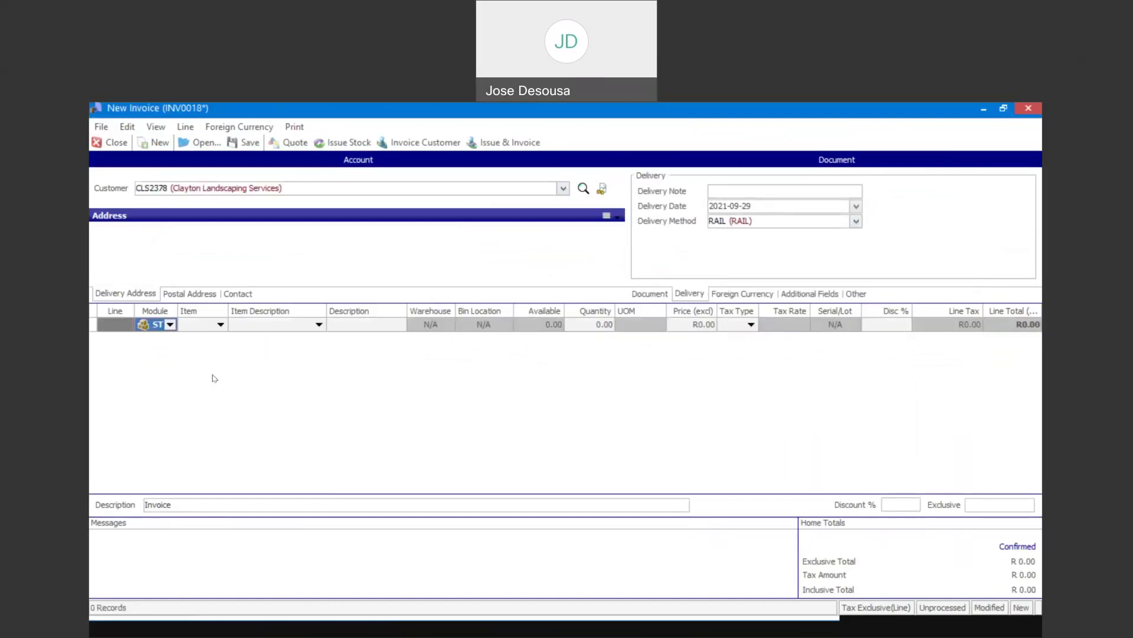
pyautogui.click(221, 324)
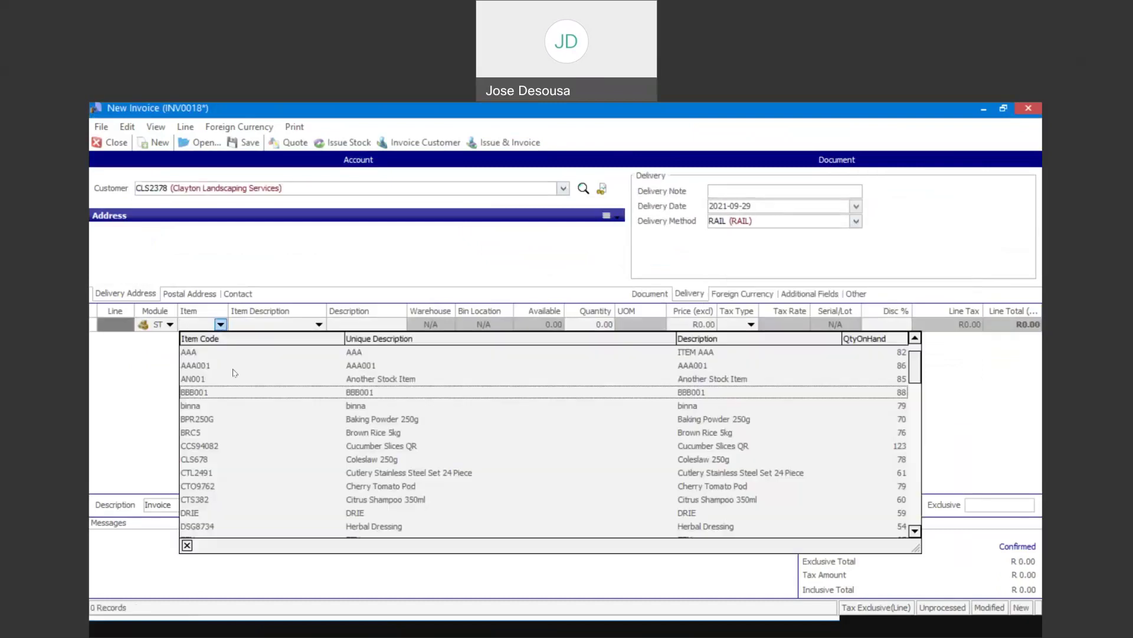
pyautogui.click(238, 405)
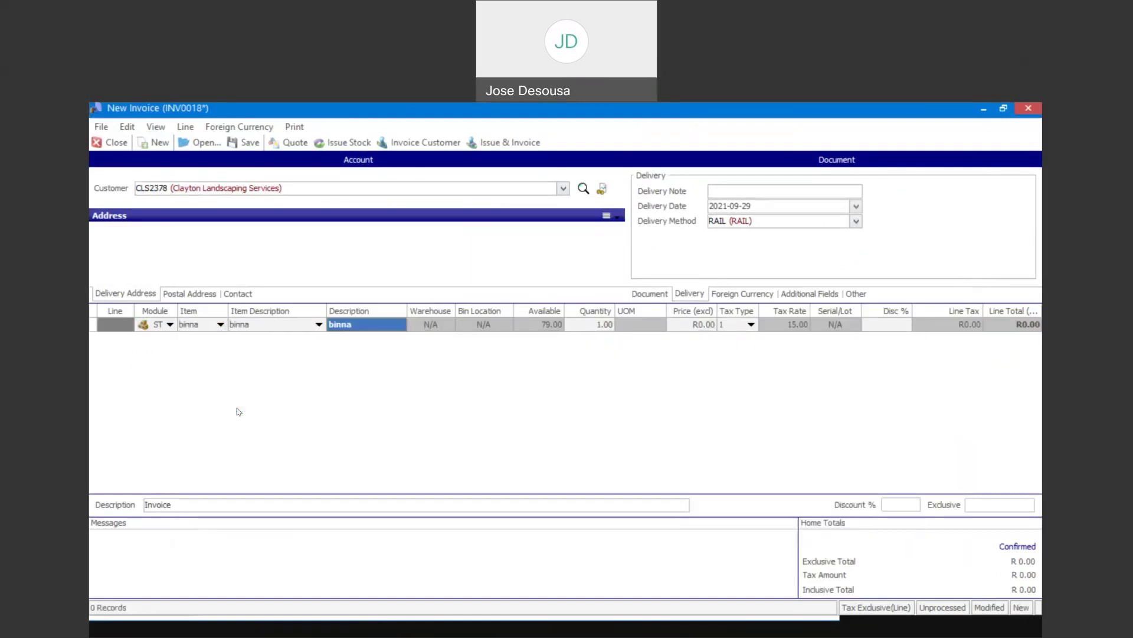
pyautogui.press('Tab')
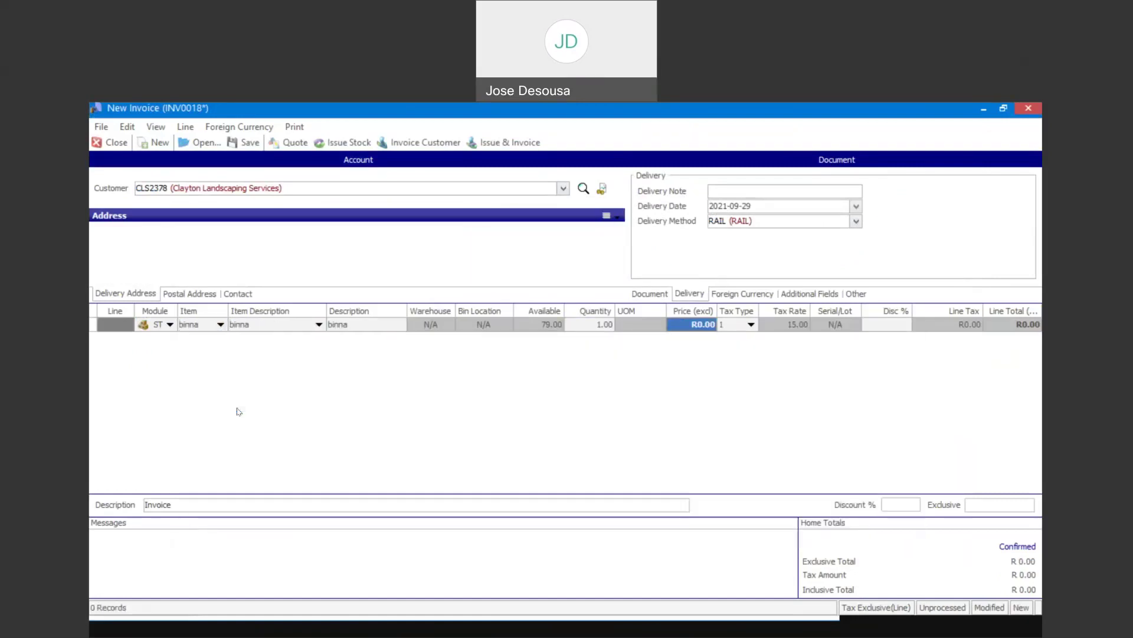
pyautogui.write('750')
pyautogui.press('Tab')
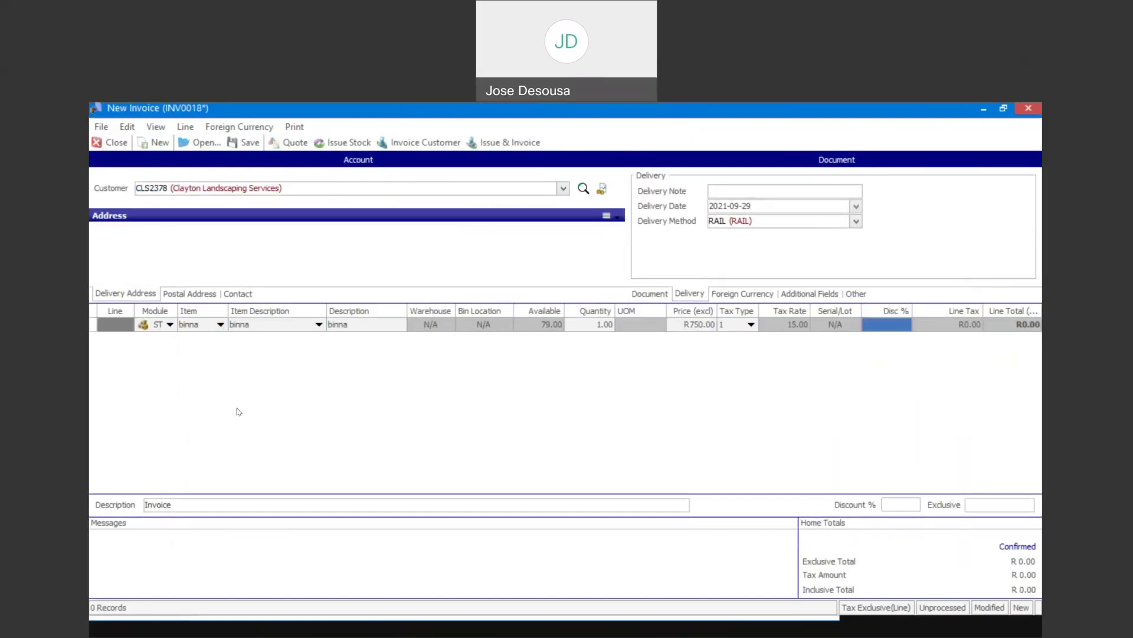
pyautogui.press('Tab')
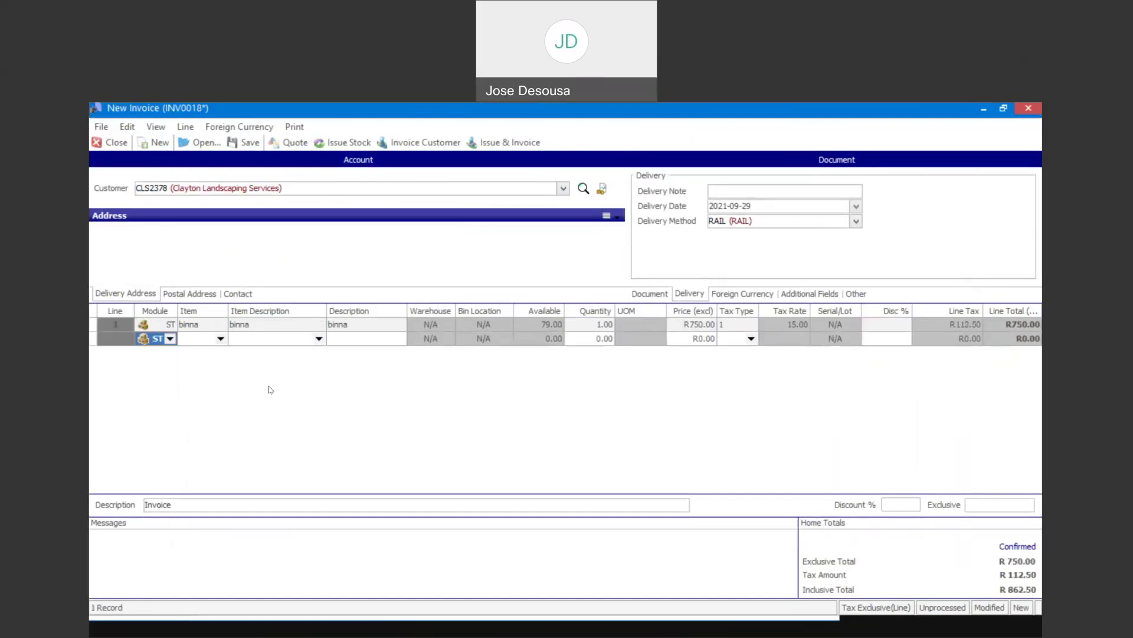
pyautogui.click(498, 143)
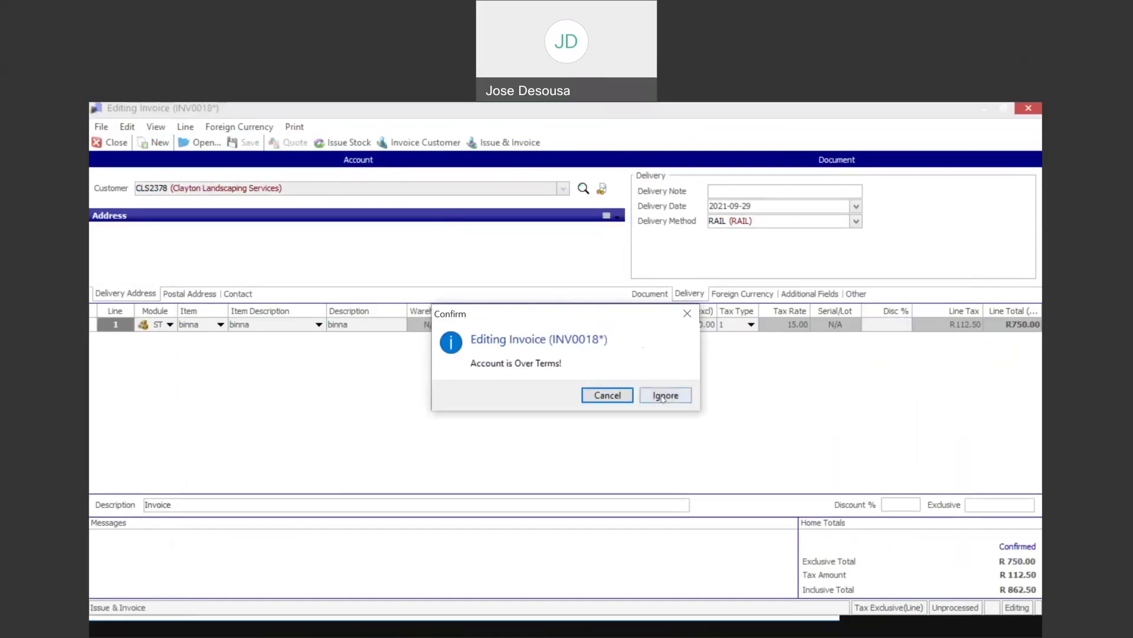
pyautogui.click(664, 396)
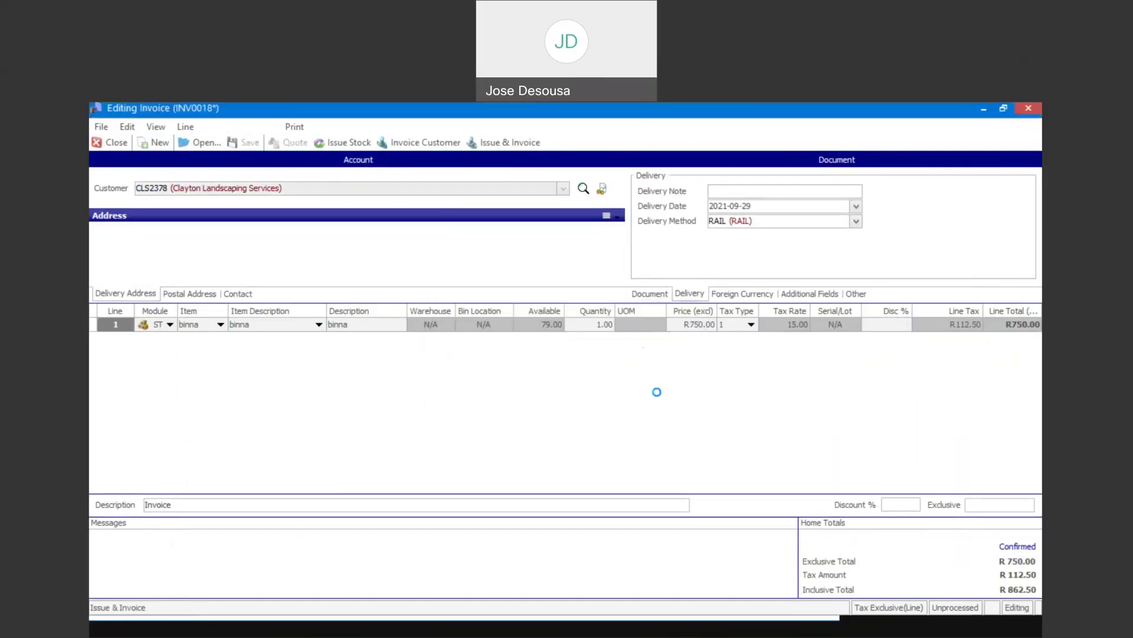
# Select Cassidy Printing Works as the customer on the next invoice and set the delivery method to RAIL.
pyautogui.click(564, 188)
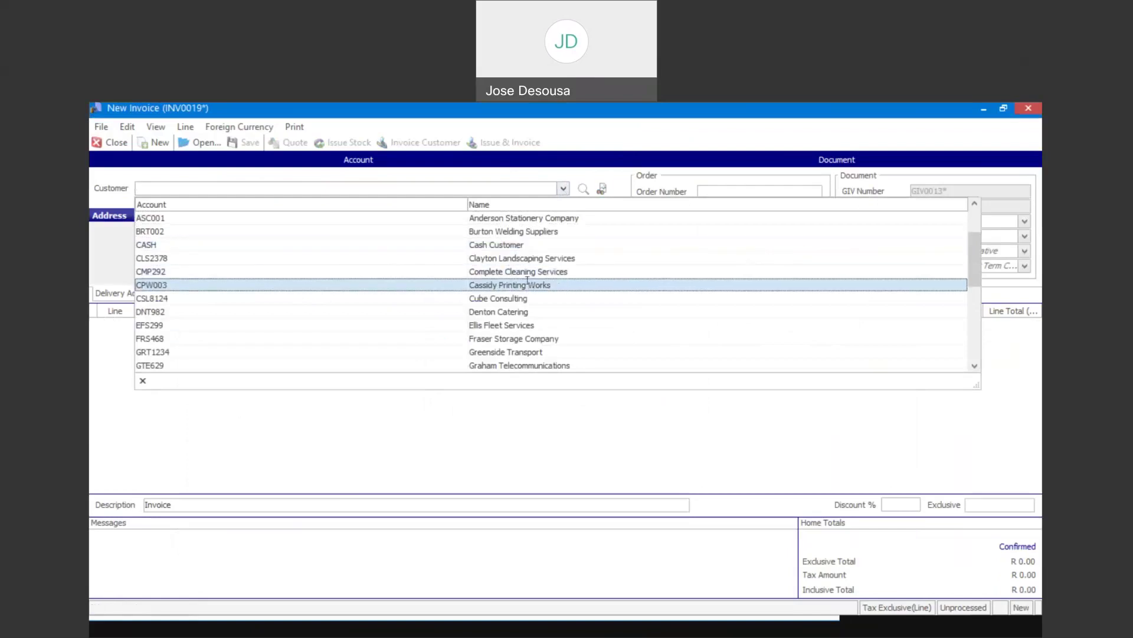
pyautogui.click(531, 286)
pyautogui.click(702, 295)
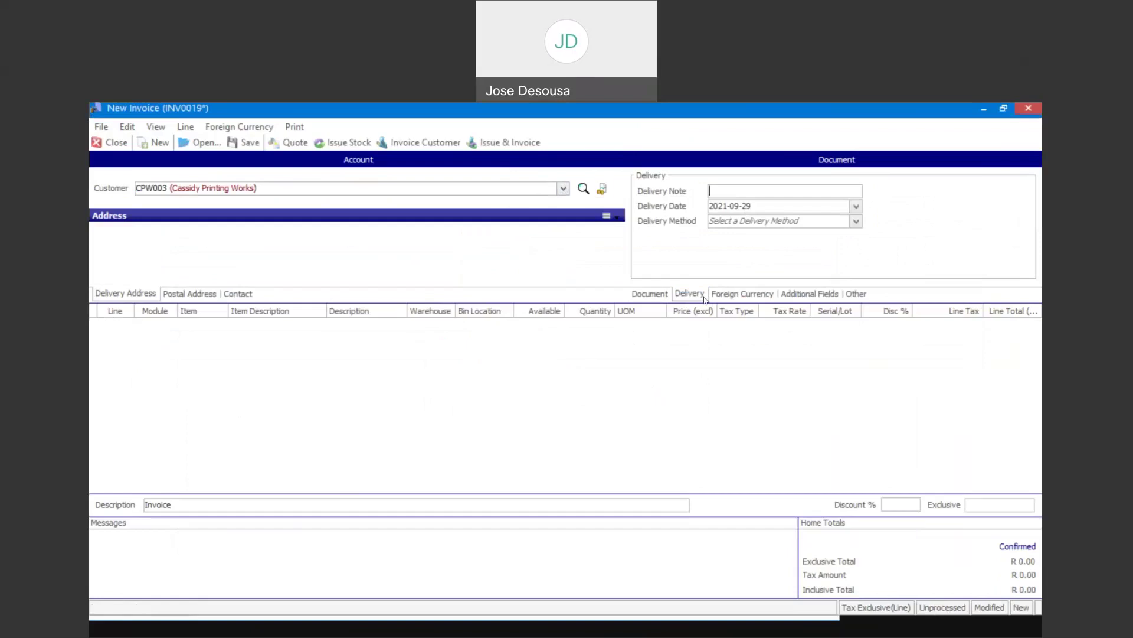
pyautogui.click(856, 221)
pyautogui.click(819, 264)
# Add an invoice line for item CCS94082, Cucumber Slices QR, from warehouse Mstr.
pyautogui.click(248, 431)
pyautogui.click(220, 324)
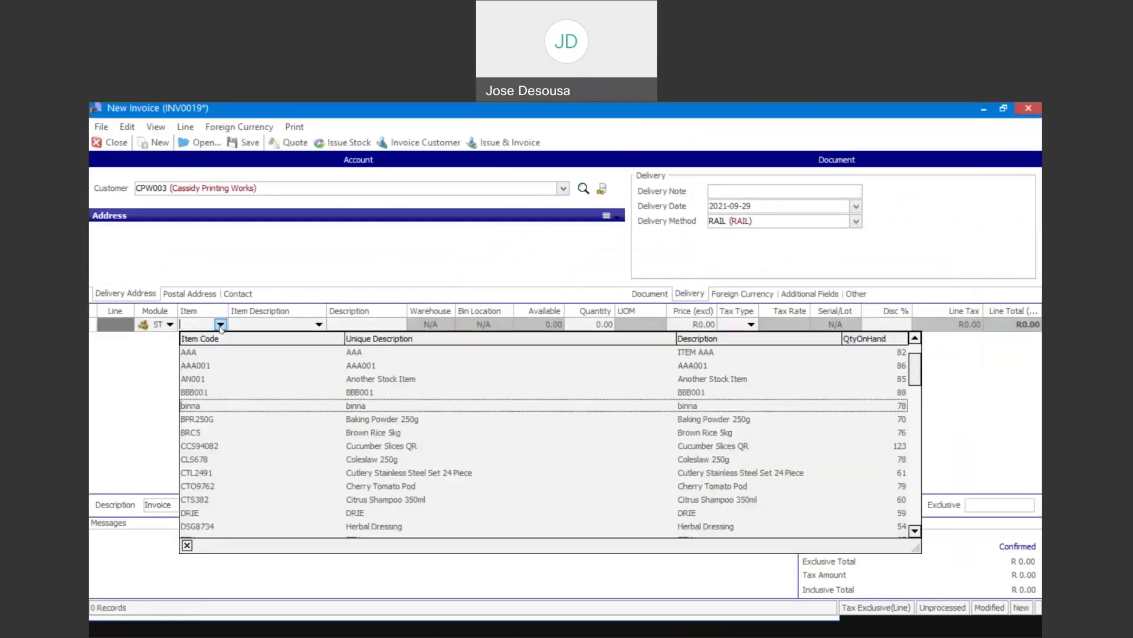
pyautogui.click(247, 447)
pyautogui.press('Tab')
pyautogui.press('Tab')
pyautogui.write('N')
pyautogui.write('str')
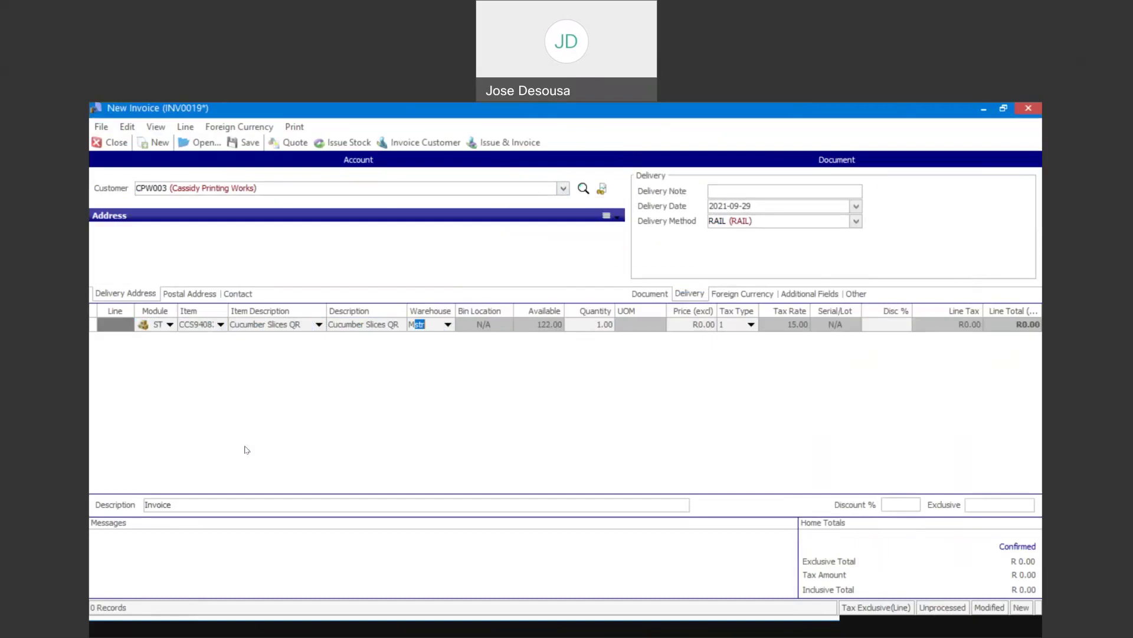
pyautogui.press('Tab')
pyautogui.press('Tab')
pyautogui.press('Tab')
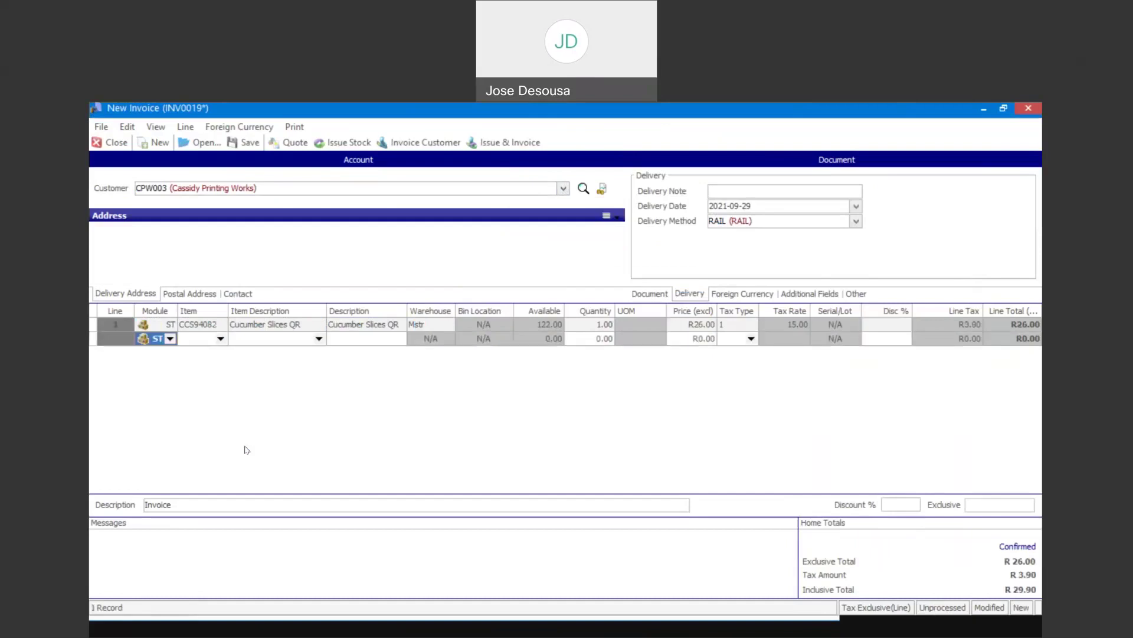
# Issue and invoice the Cucumber Slices QR document without printing it, ignoring the account terms, and close the invoice window.
pyautogui.click(512, 146)
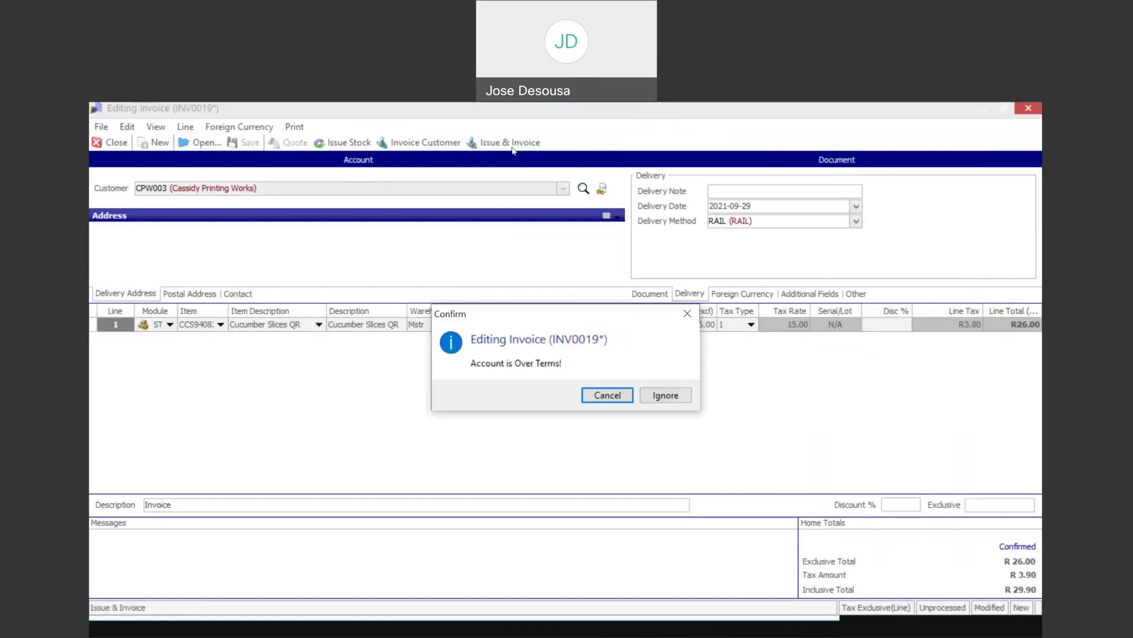
pyautogui.click(656, 394)
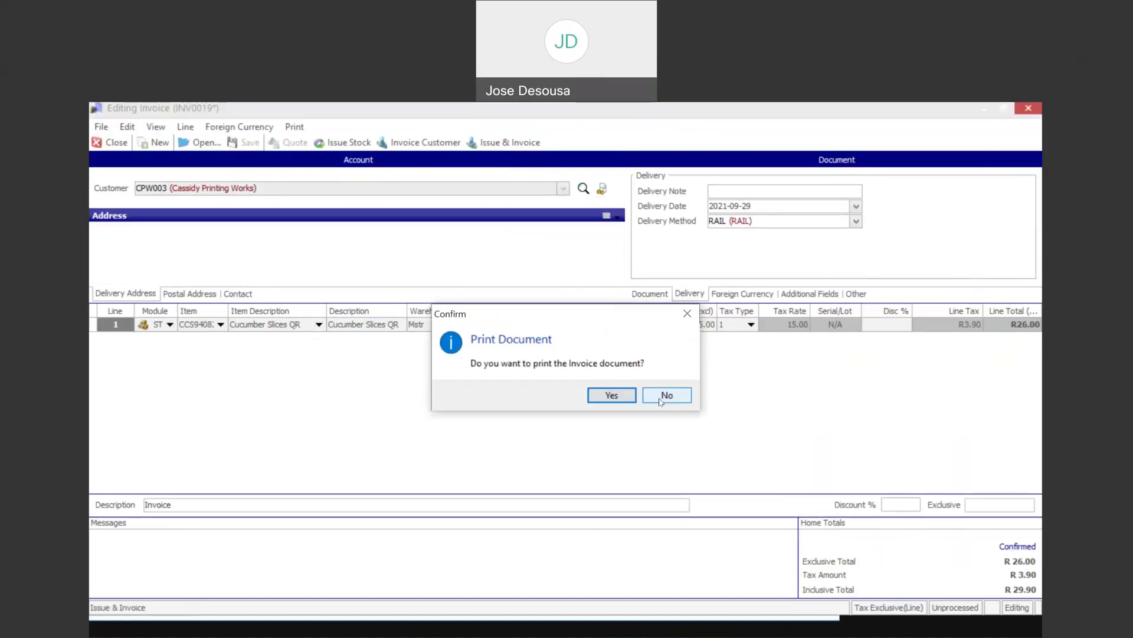
pyautogui.click(666, 395)
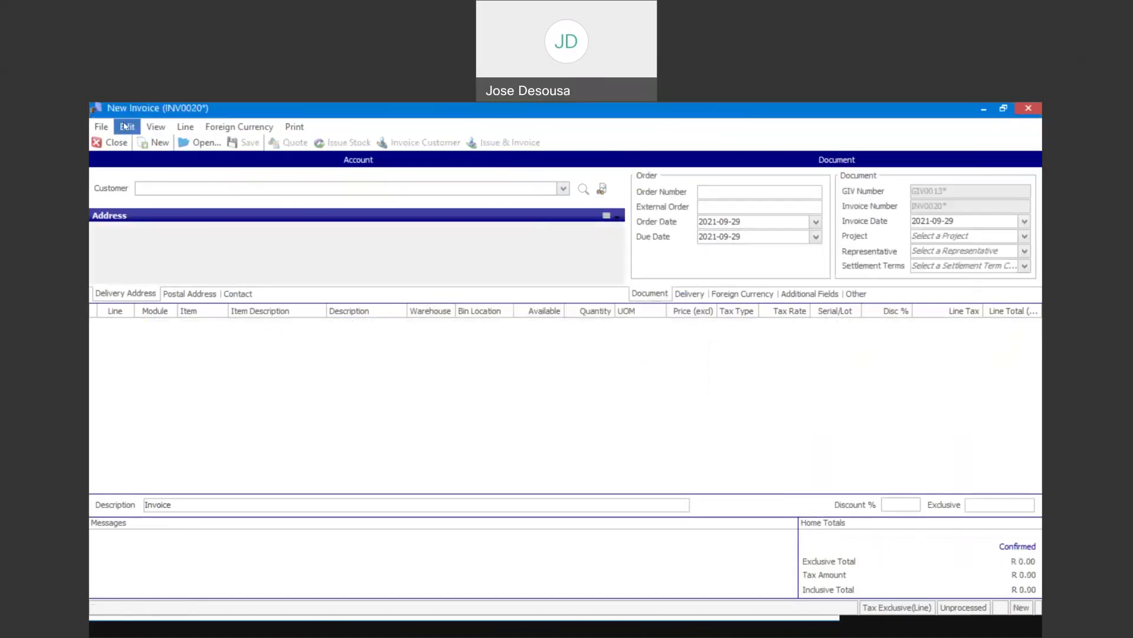
pyautogui.click(117, 142)
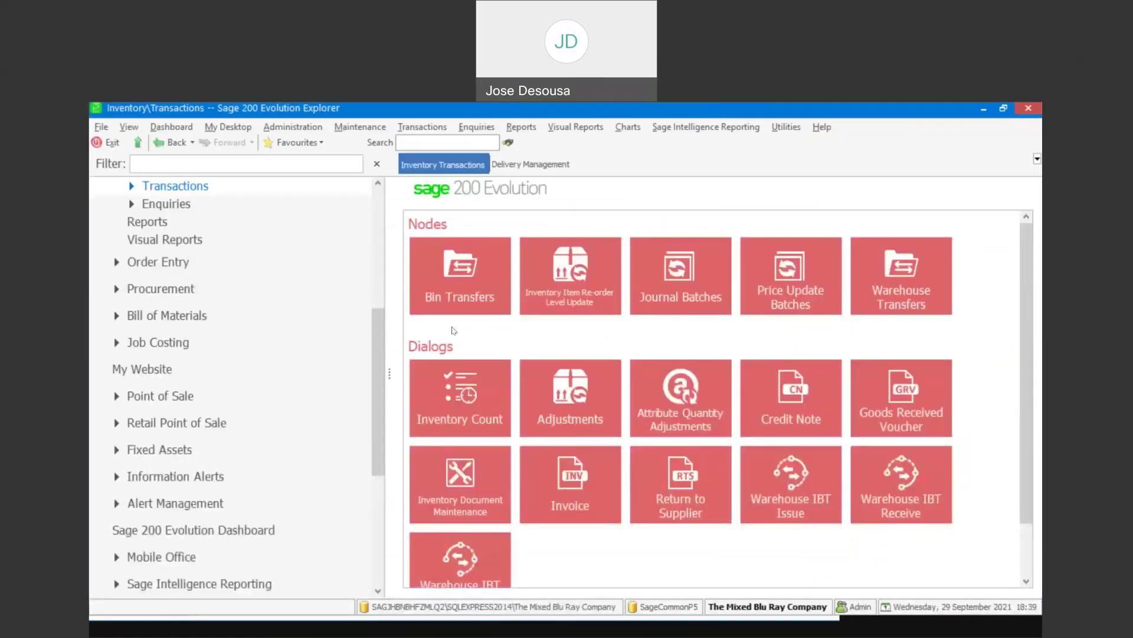
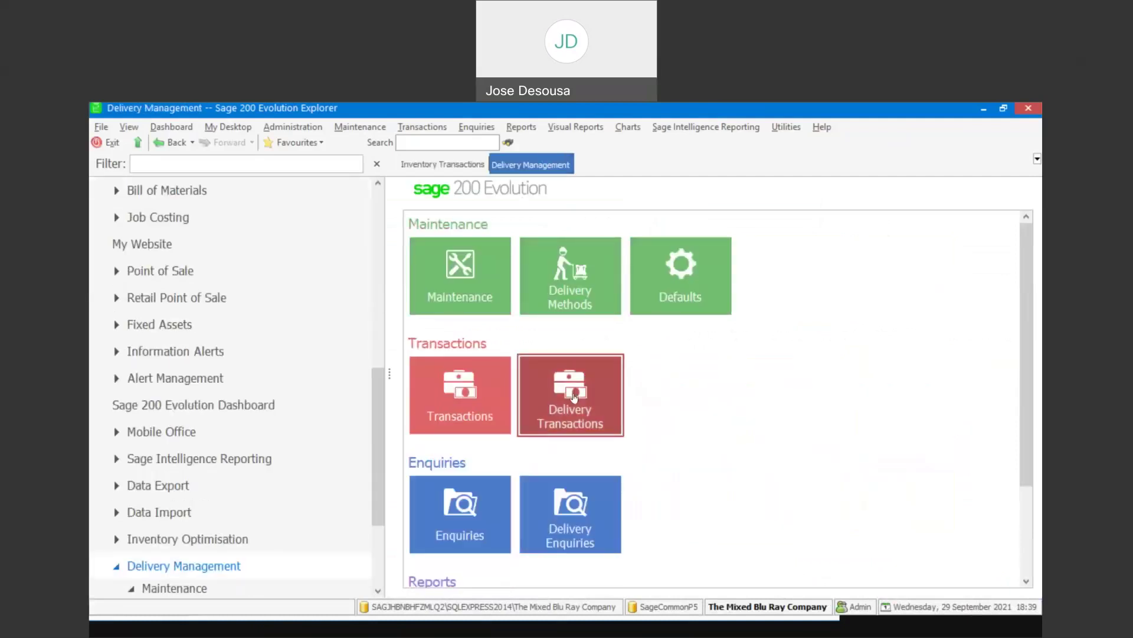
# Open Delivery Transactions, set delivery notes to process all under one, and find the outstanding invoice lines.
pyautogui.click(575, 393)
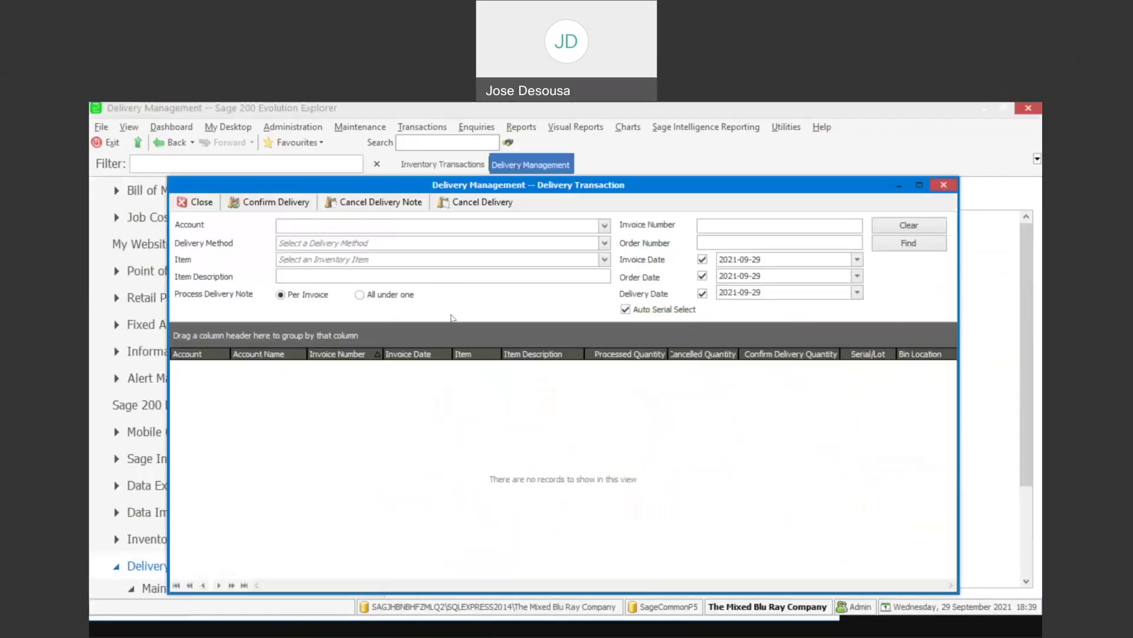
pyautogui.click(399, 297)
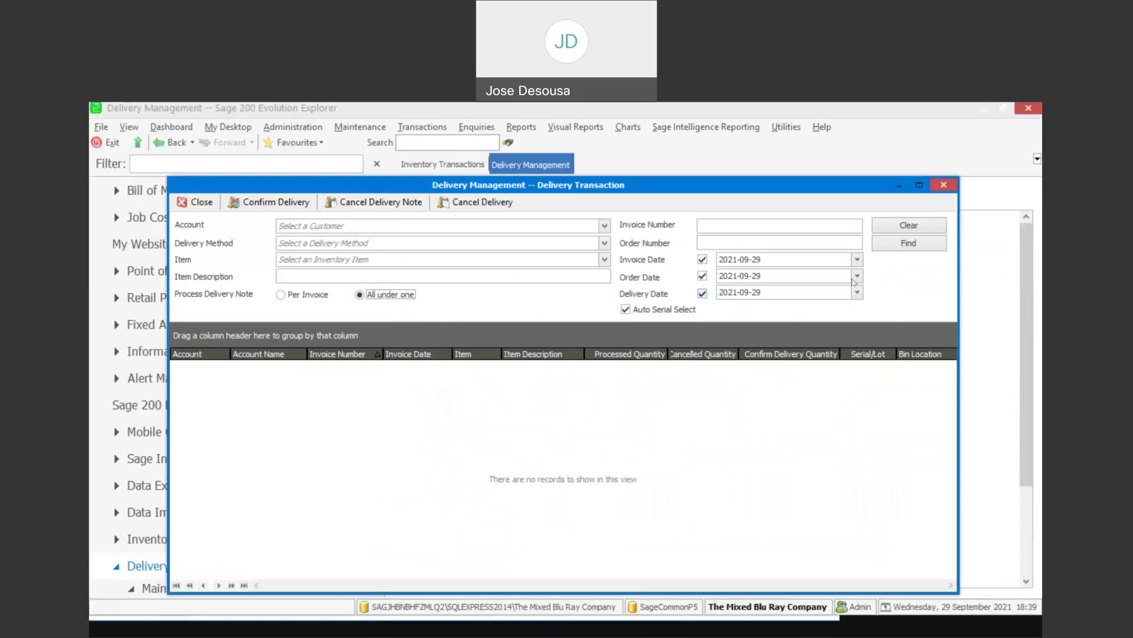
pyautogui.click(893, 248)
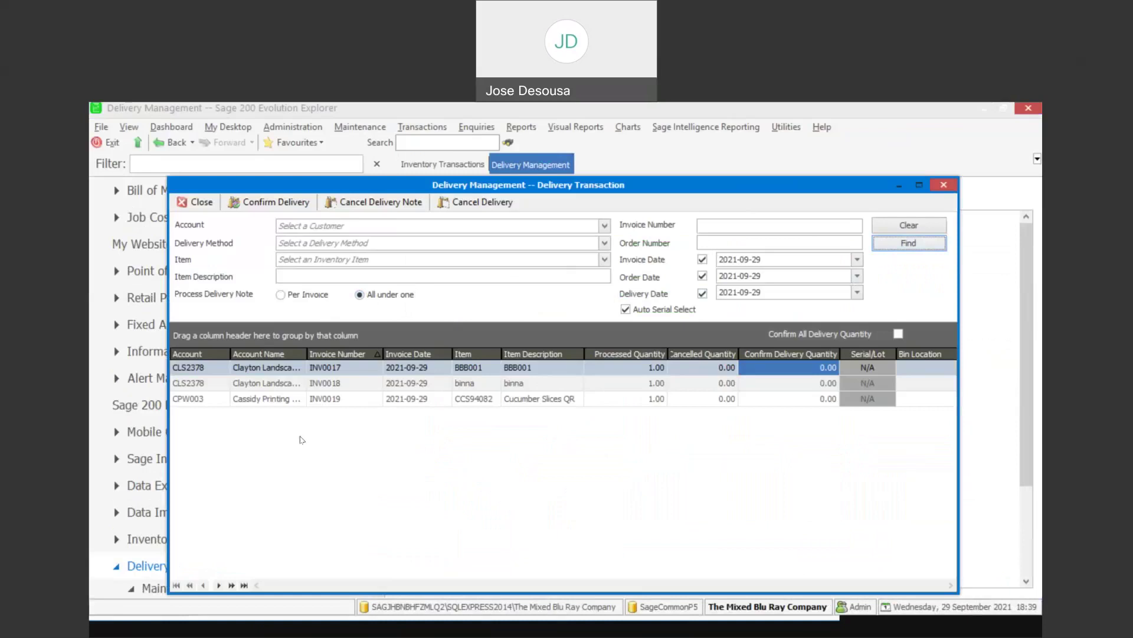
# Set the confirm delivery quantity to 1 for BBB001, binna and Cucumber Slices QR, and confirm the delivery with printed delivery notes.
pyautogui.click(815, 368)
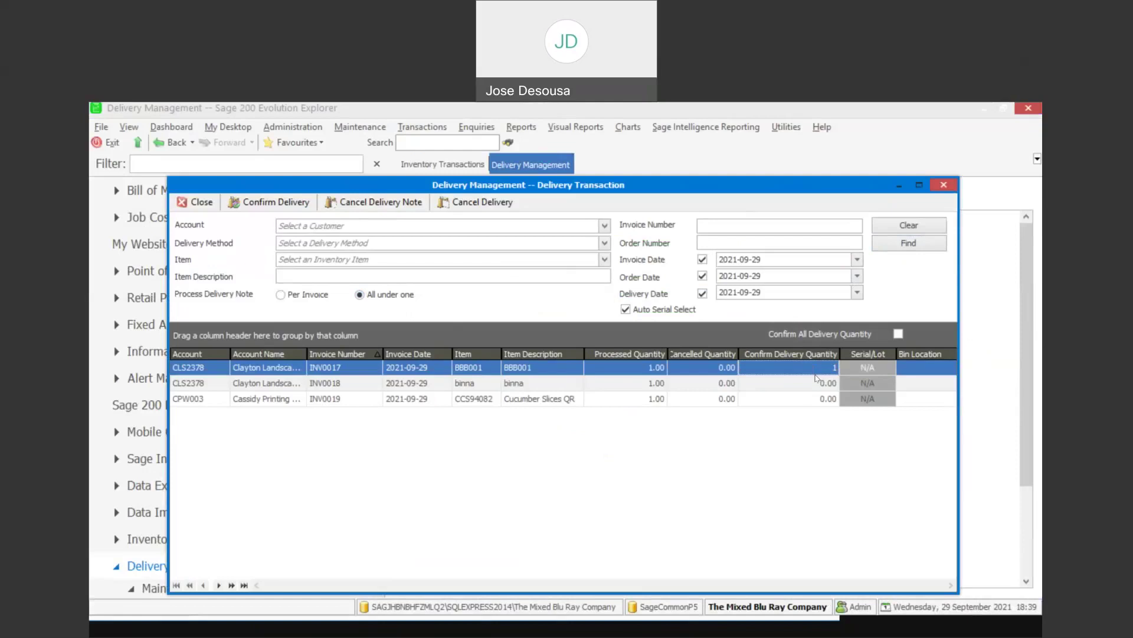
pyautogui.write('1')
pyautogui.click(816, 380)
pyautogui.write('1')
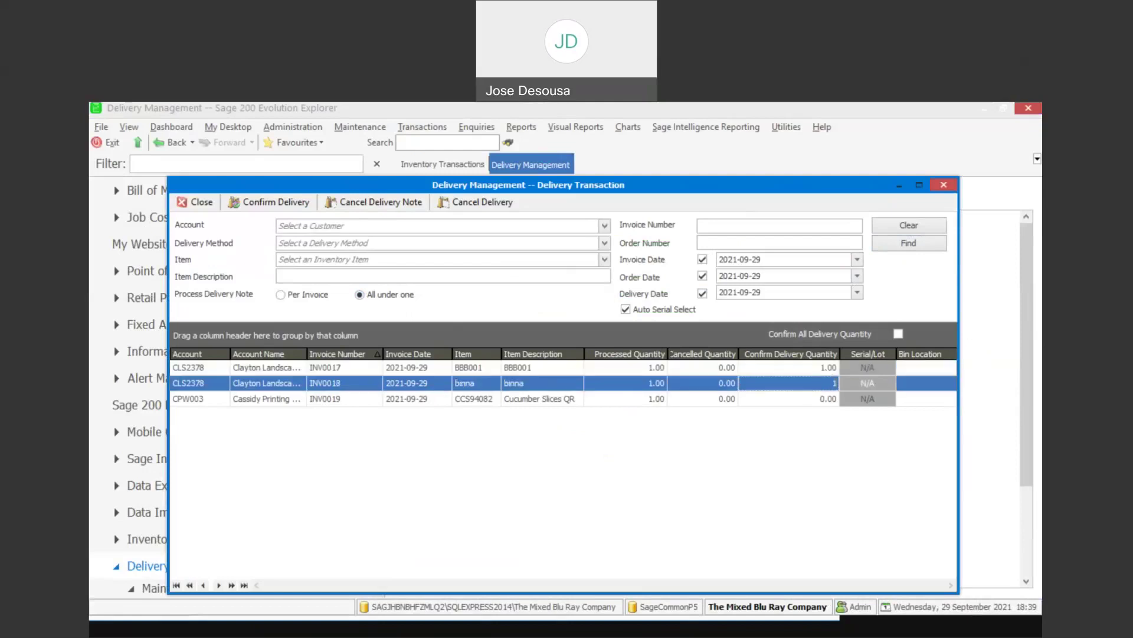
pyautogui.click(818, 399)
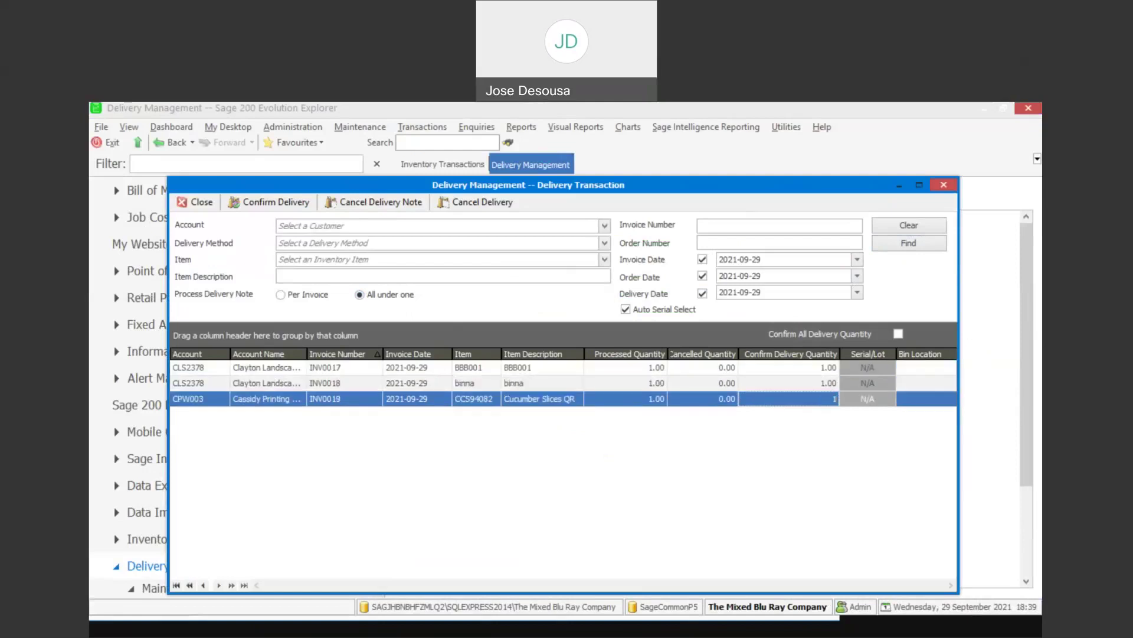
pyautogui.click(291, 208)
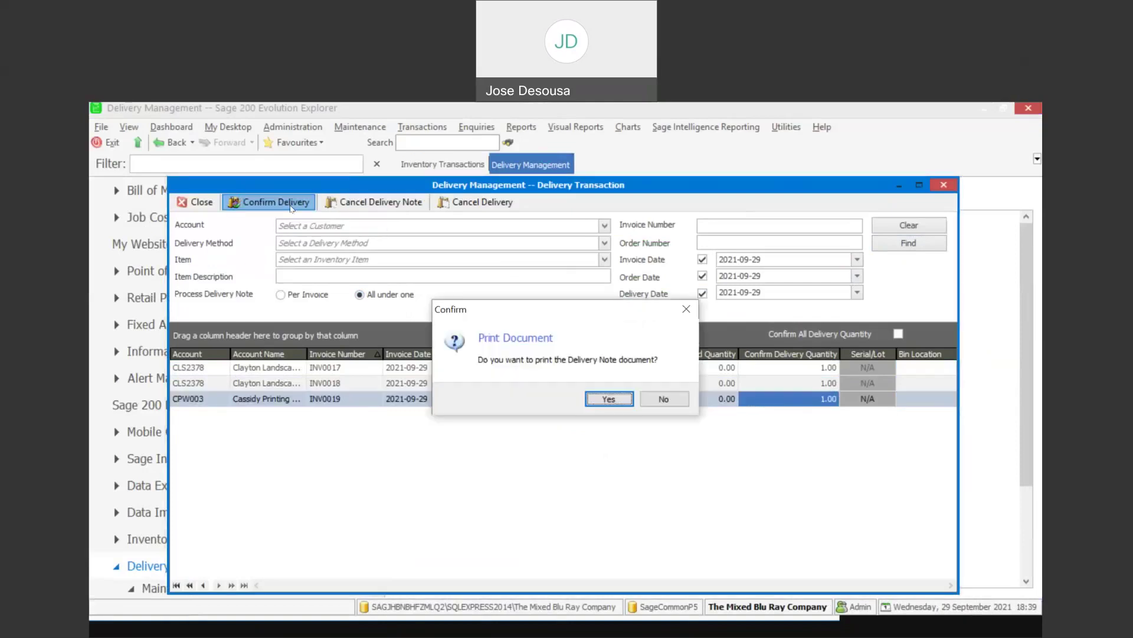
pyautogui.click(607, 400)
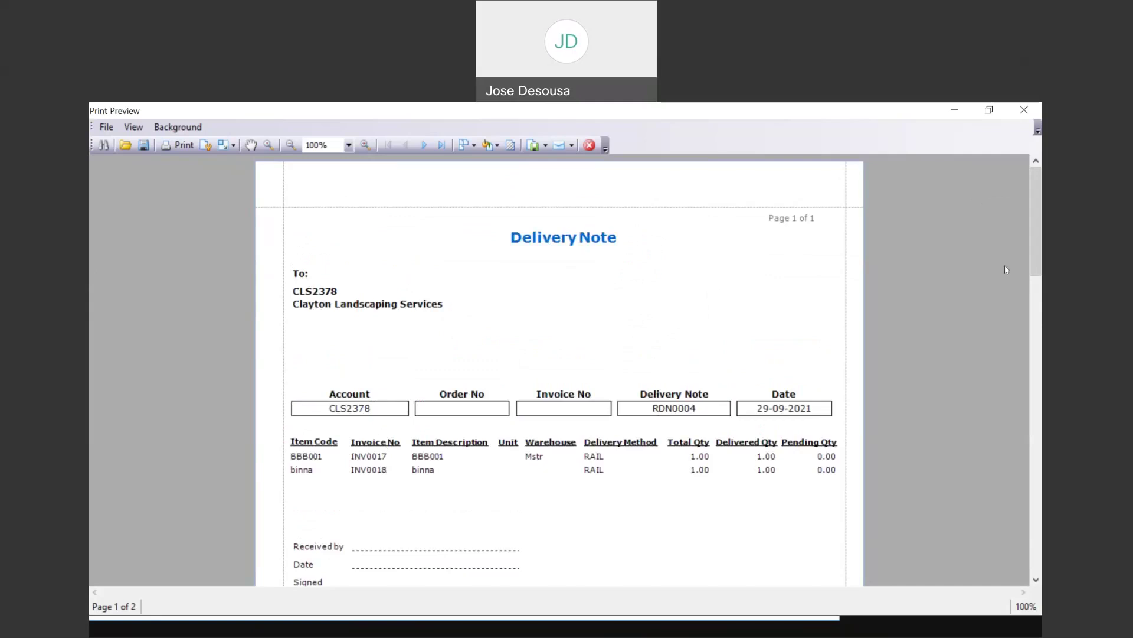
# Review the delivery notes for both customers, and close the print preview and the Delivery Transaction window.
pyautogui.moveTo(1036, 266); pyautogui.dragTo(1039, 472)
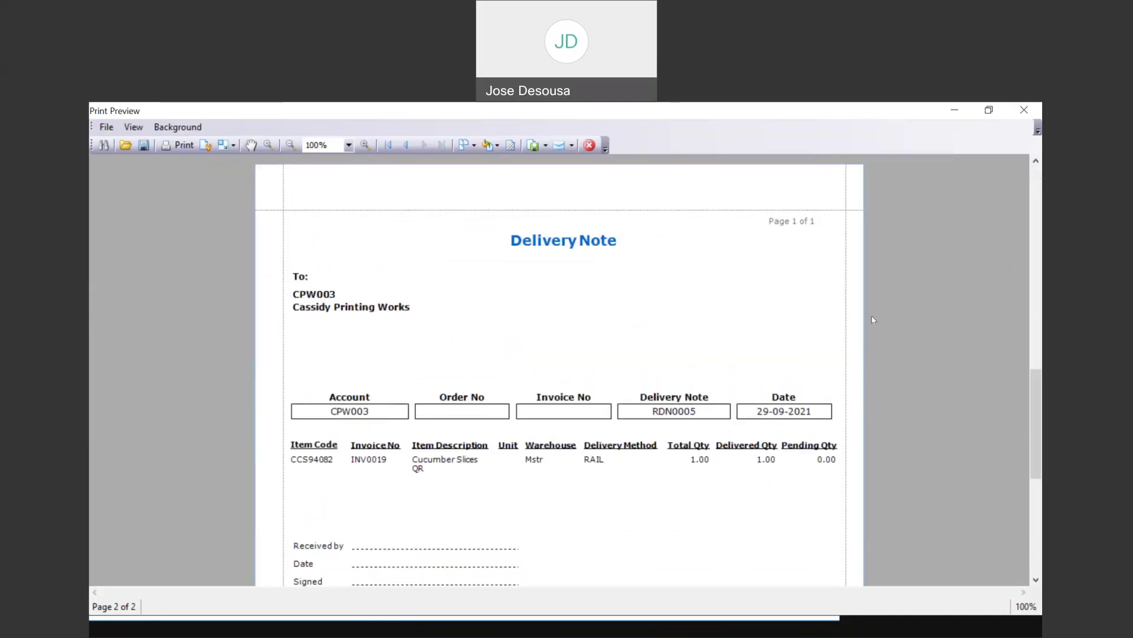
pyautogui.moveTo(1037, 383); pyautogui.dragTo(1036, 166)
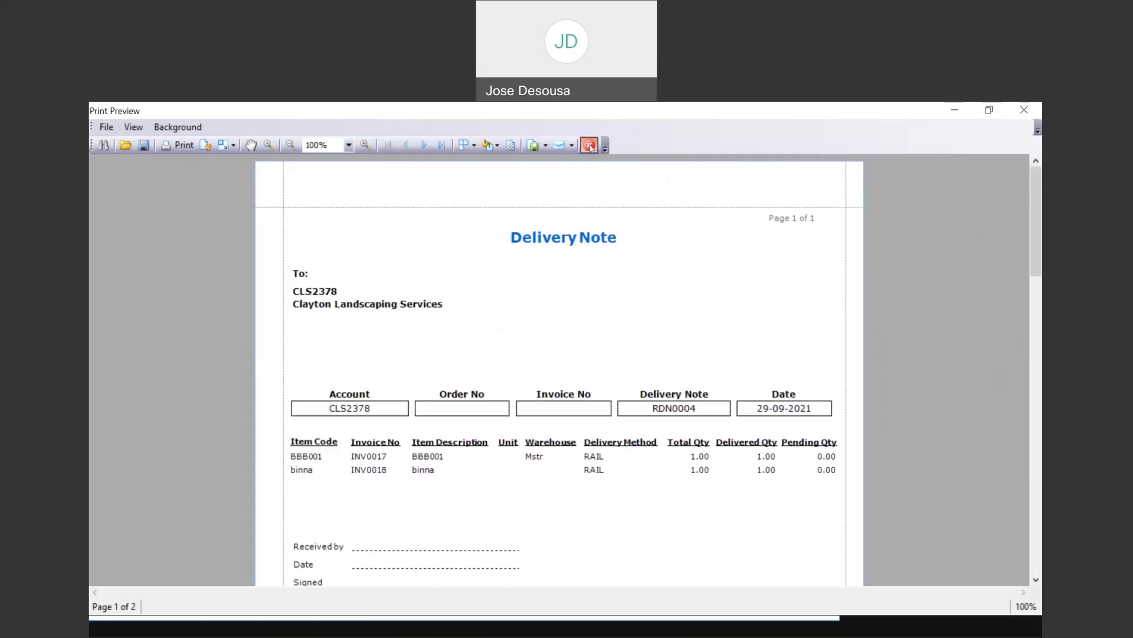
pyautogui.click(590, 147)
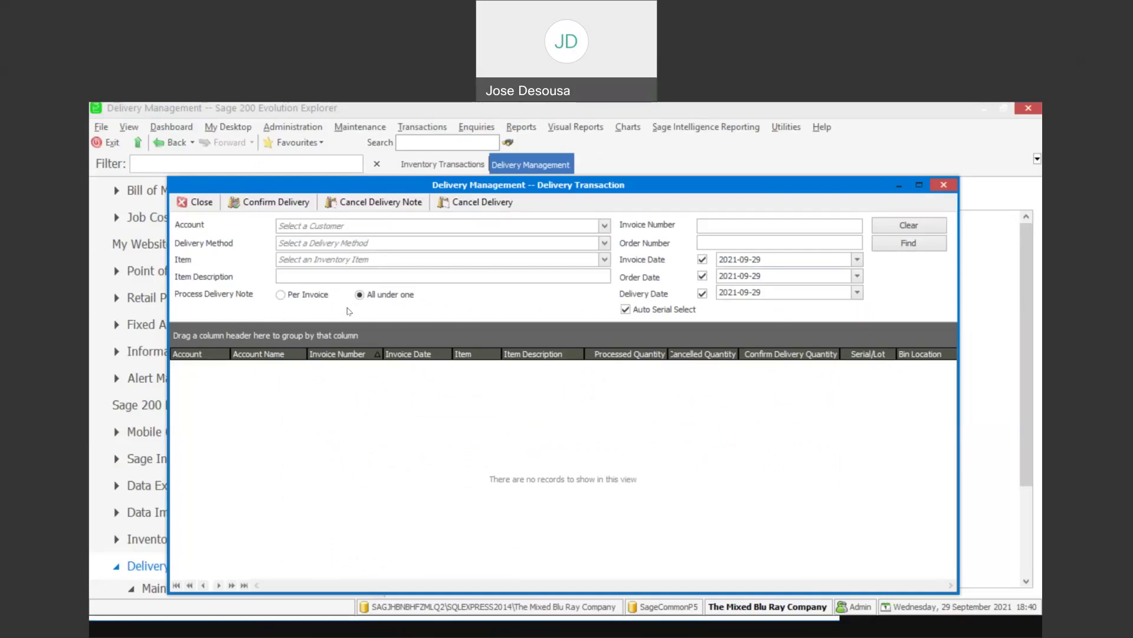
pyautogui.click(204, 201)
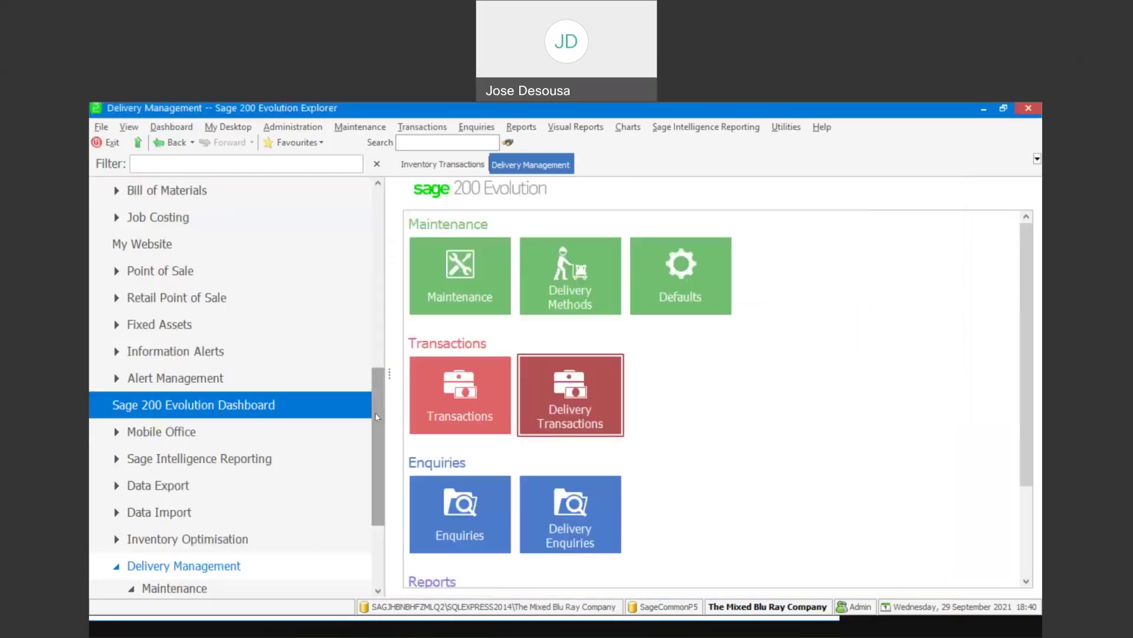
# Open the Delivery Enquiries window from the Delivery Management enquiries.
pyautogui.moveTo(381, 426); pyautogui.dragTo(382, 476)
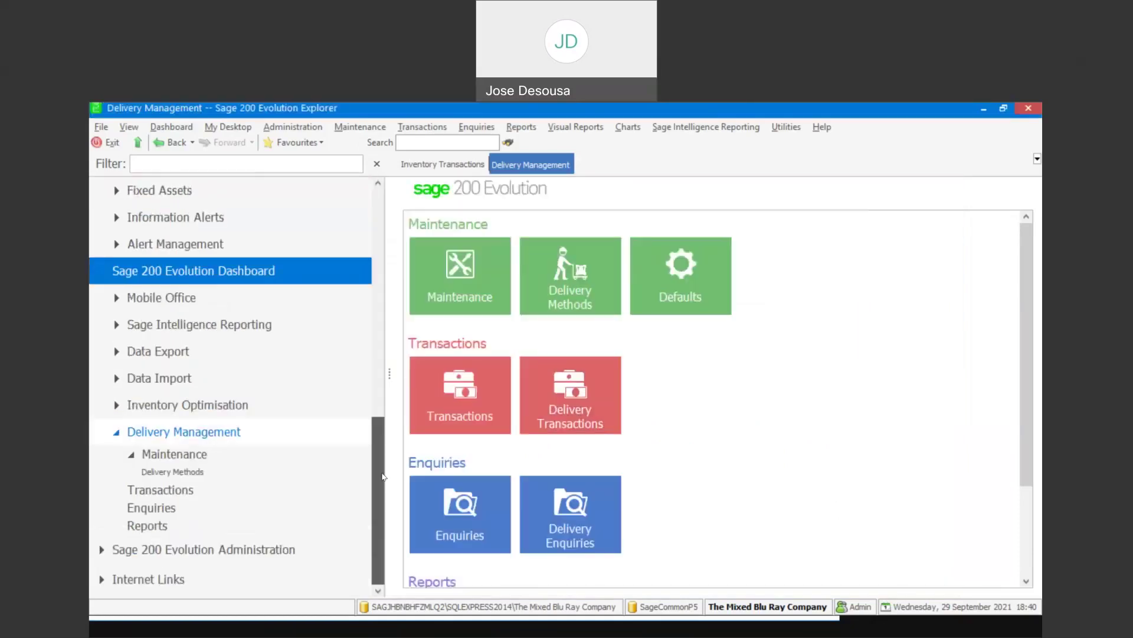
pyautogui.click(222, 506)
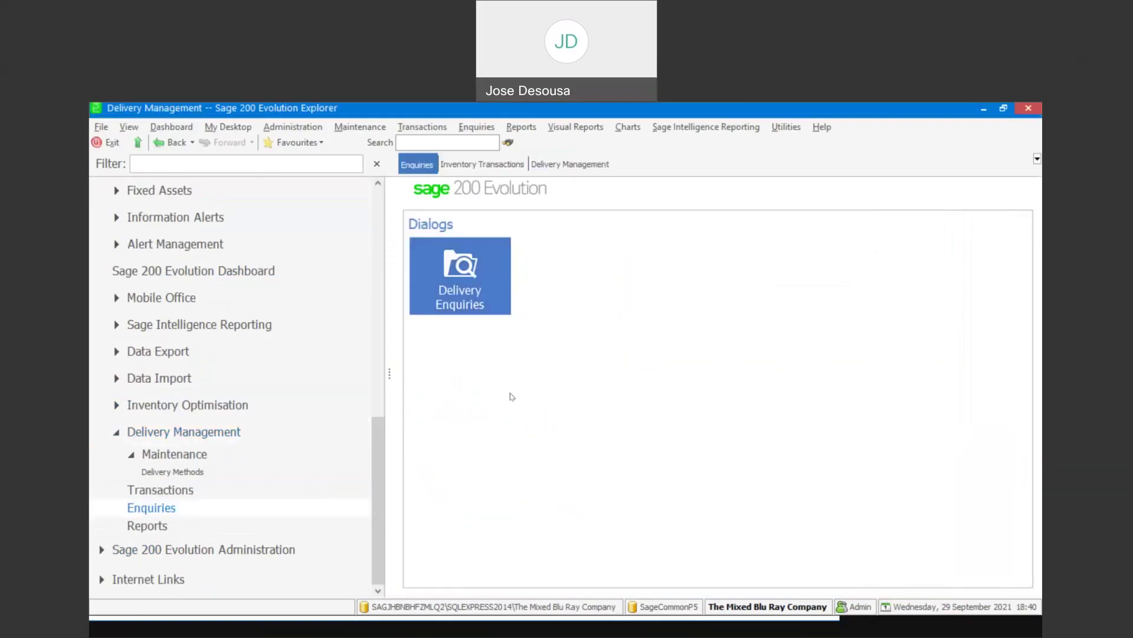
pyautogui.click(481, 275)
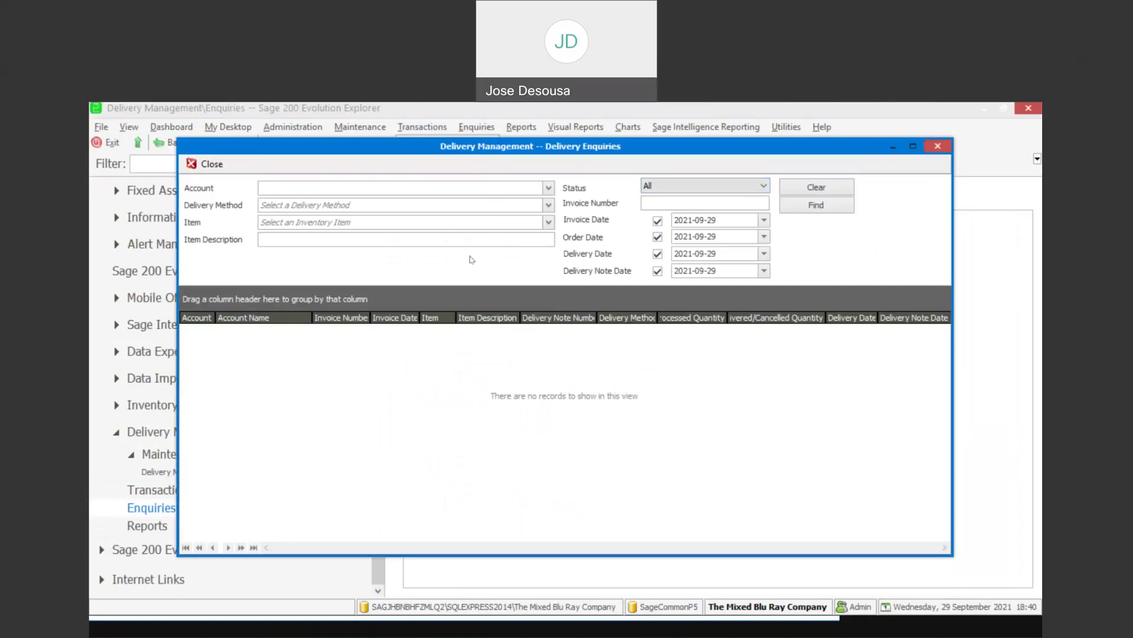
# Find deliveries with the status All in Delivery Enquiries, select the RDN0002 line, and close the enquiry.
pyautogui.click(765, 190)
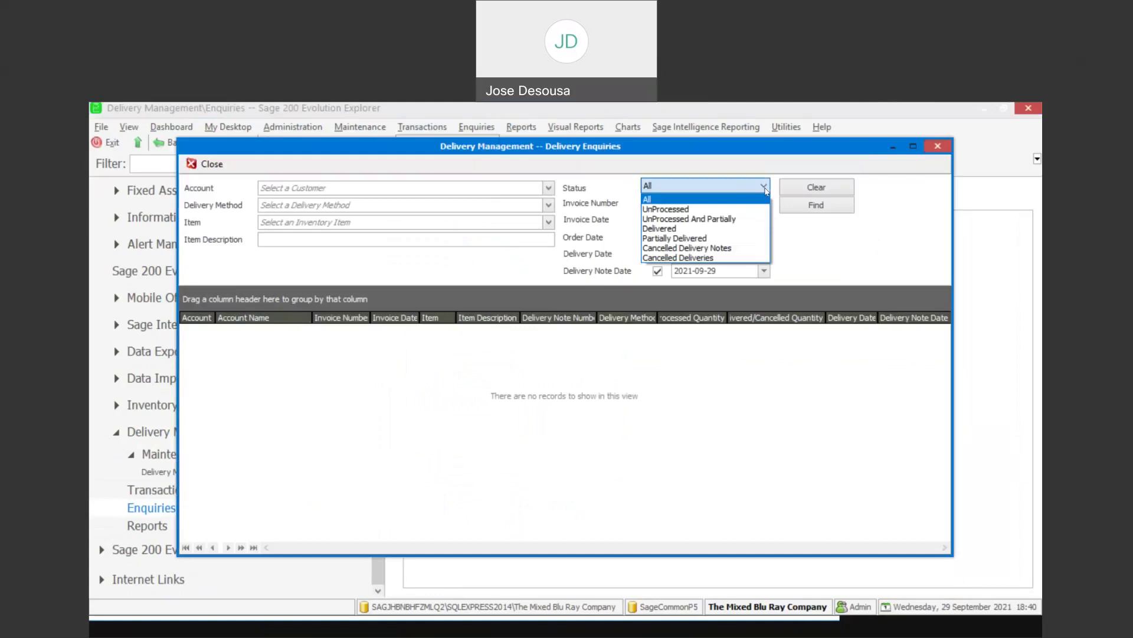
pyautogui.click(706, 200)
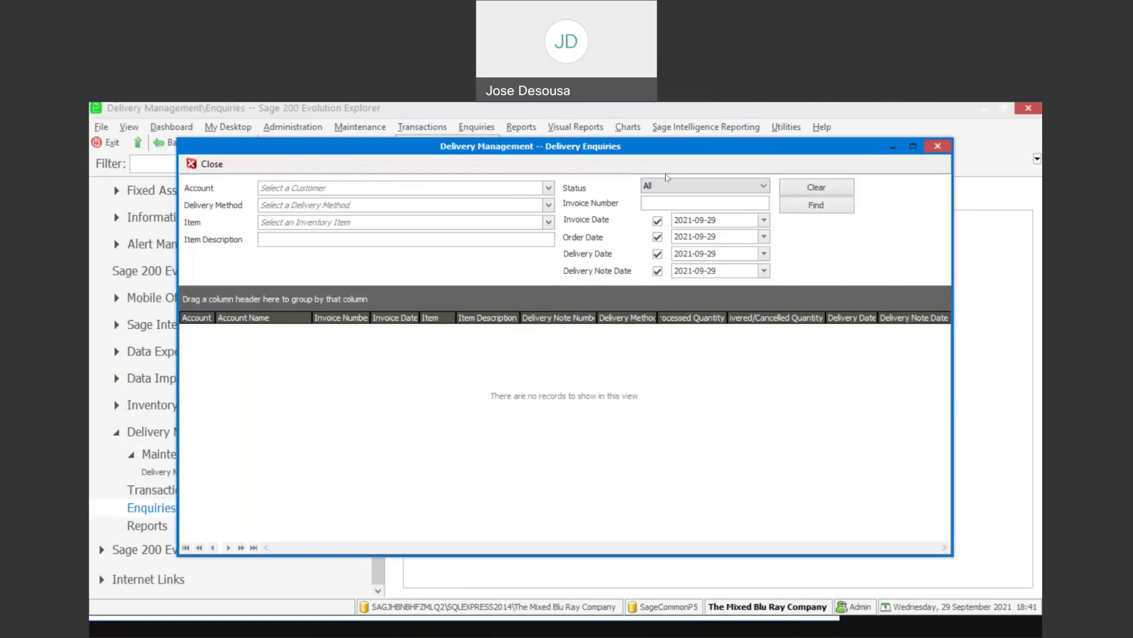
pyautogui.click(829, 210)
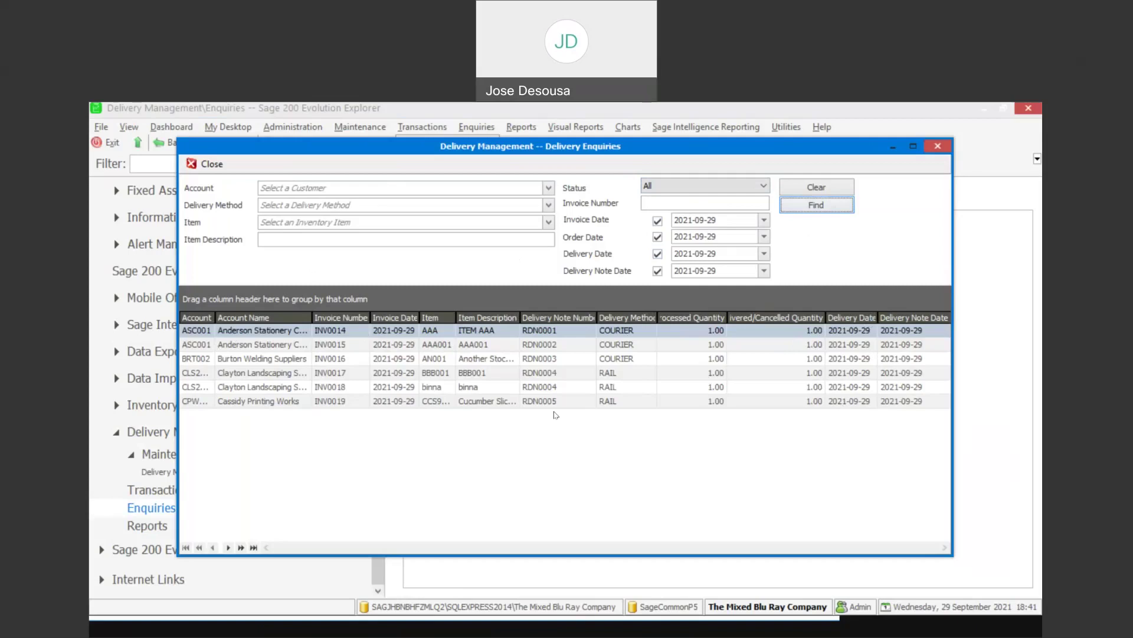
pyautogui.click(547, 348)
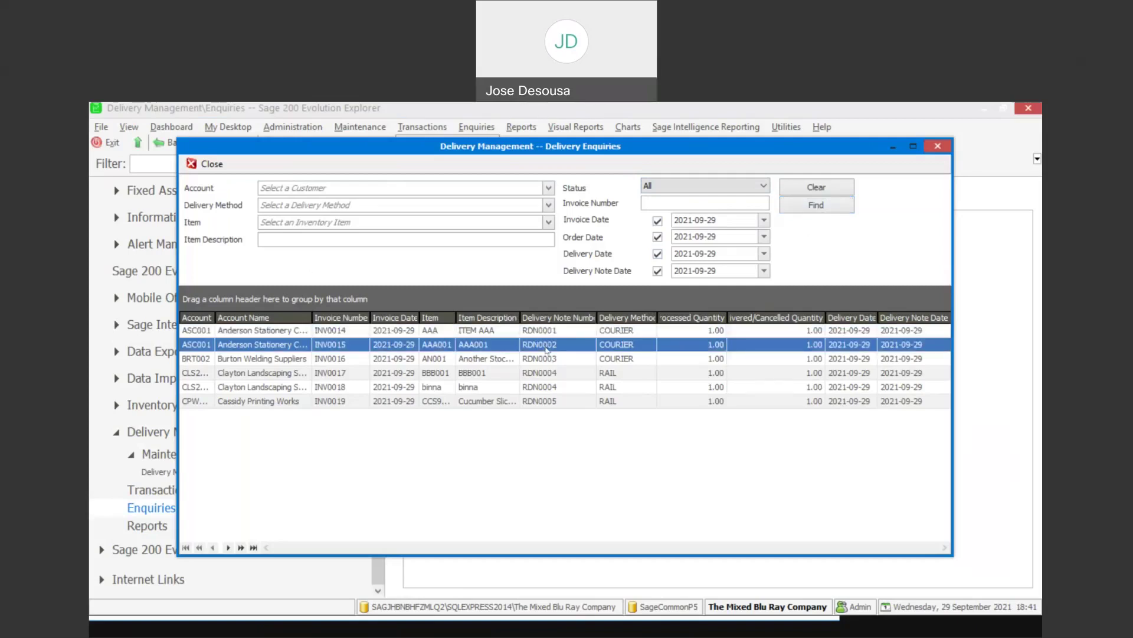
pyautogui.click(219, 166)
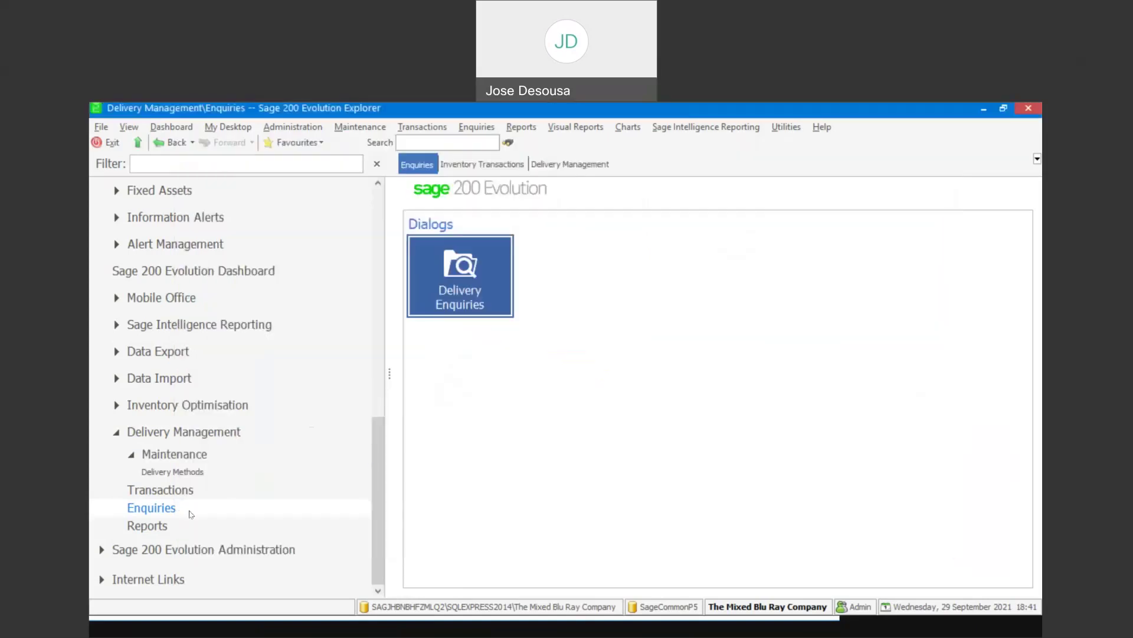
# Open the Delivery Notes report from the Delivery Management reports and list the delivery notes dated 2021-09-29.
pyautogui.click(170, 526)
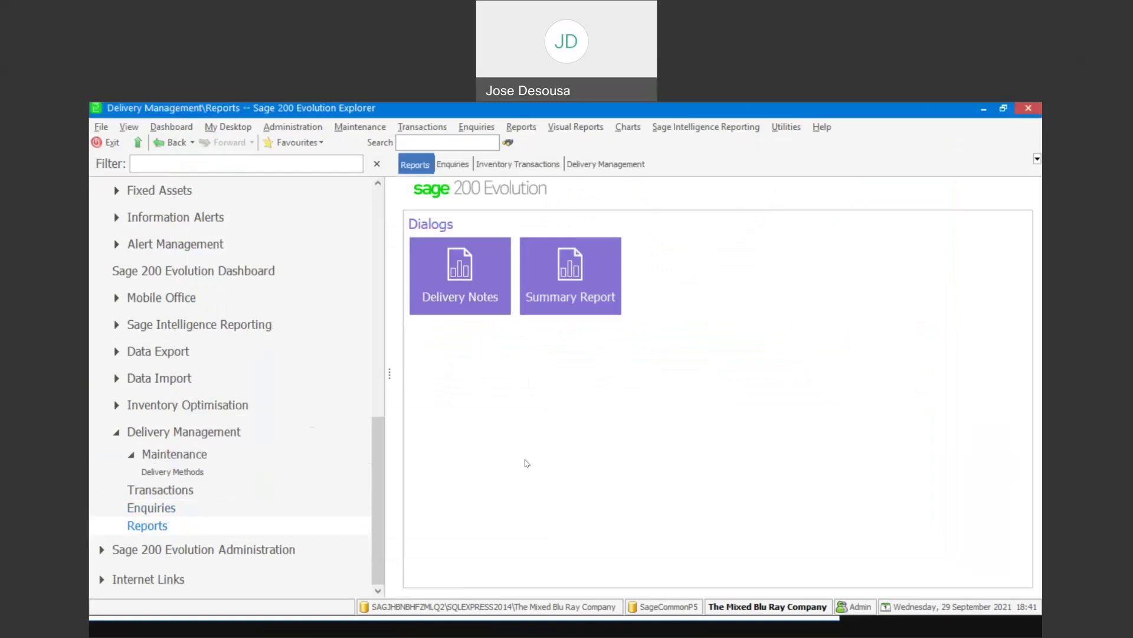
pyautogui.click(458, 281)
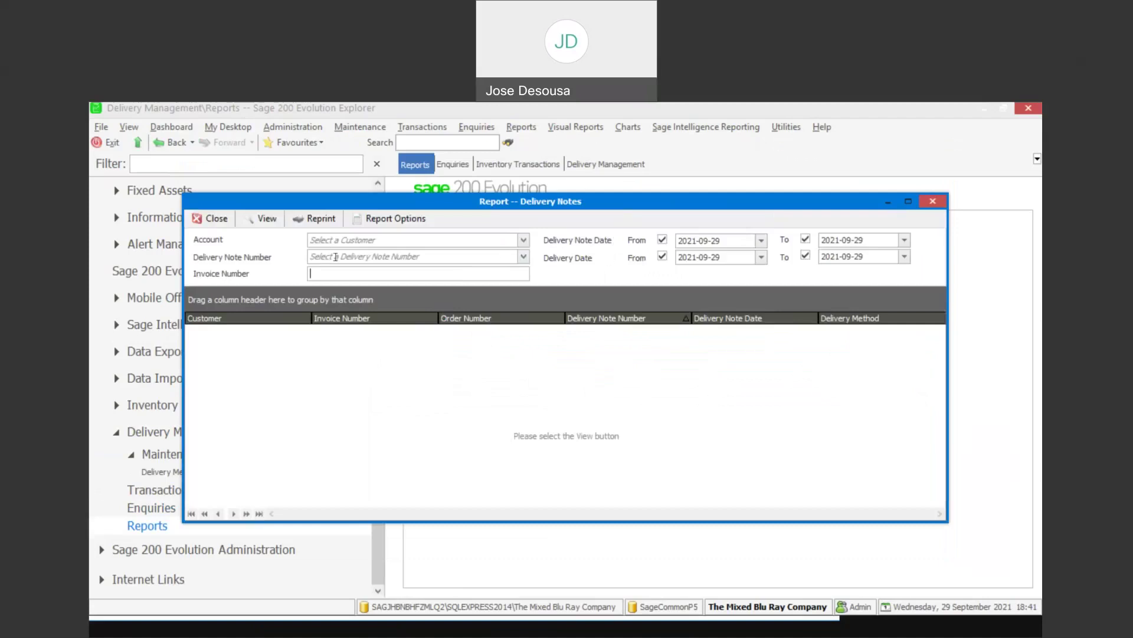
pyautogui.click(264, 223)
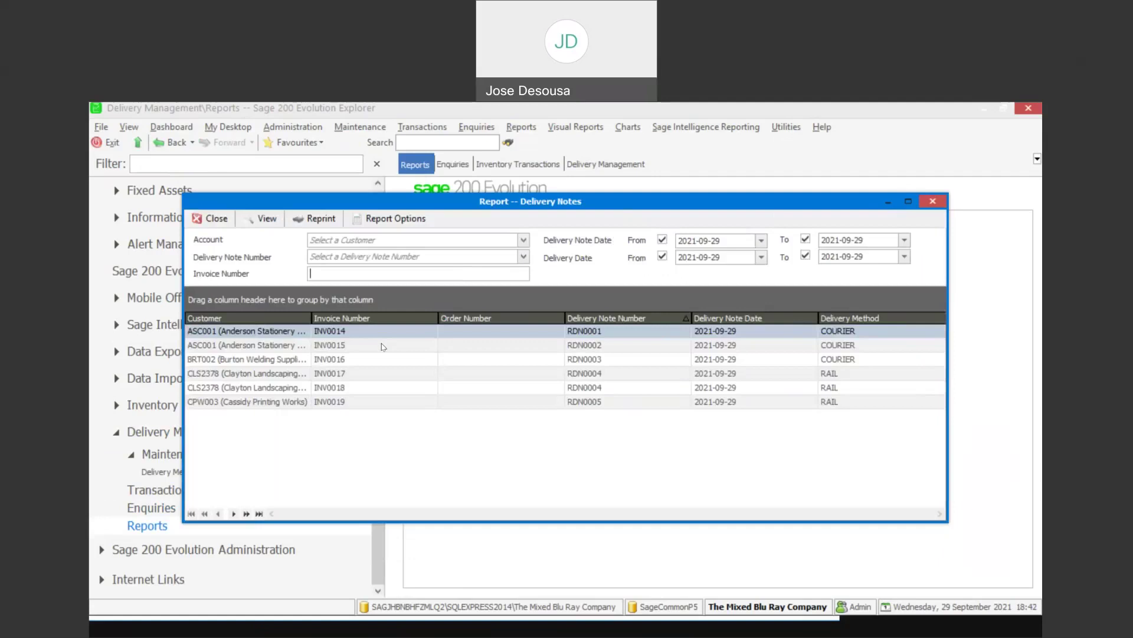
# Preview the reprint of delivery note RDN0004 from the INV0017 line, and close the preview and the Delivery Notes report.
pyautogui.click(364, 374)
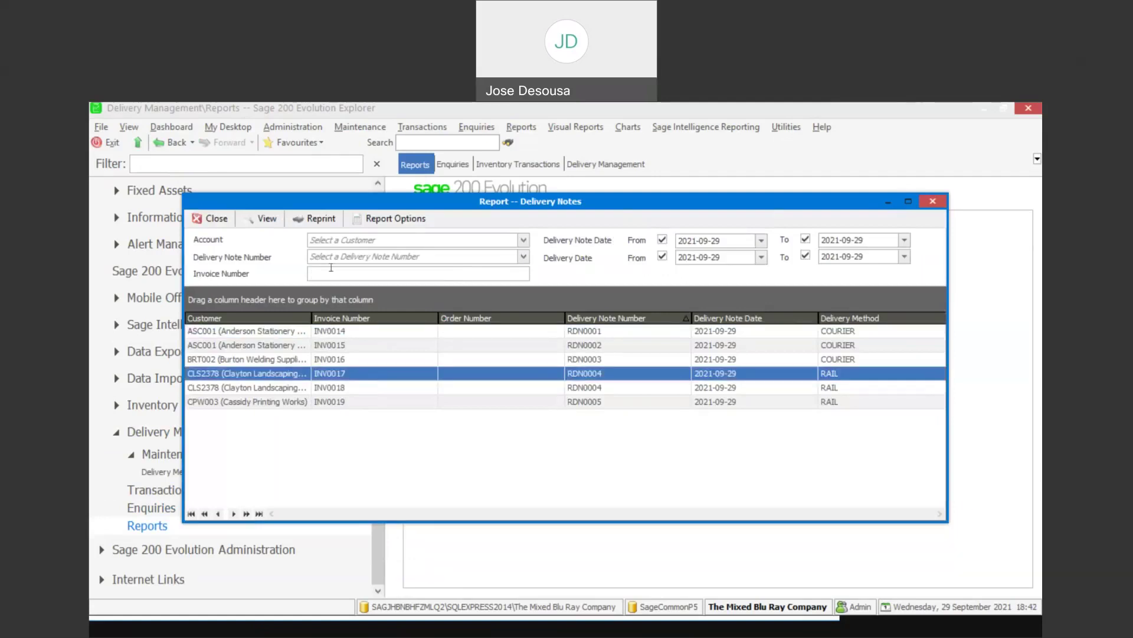
pyautogui.click(327, 221)
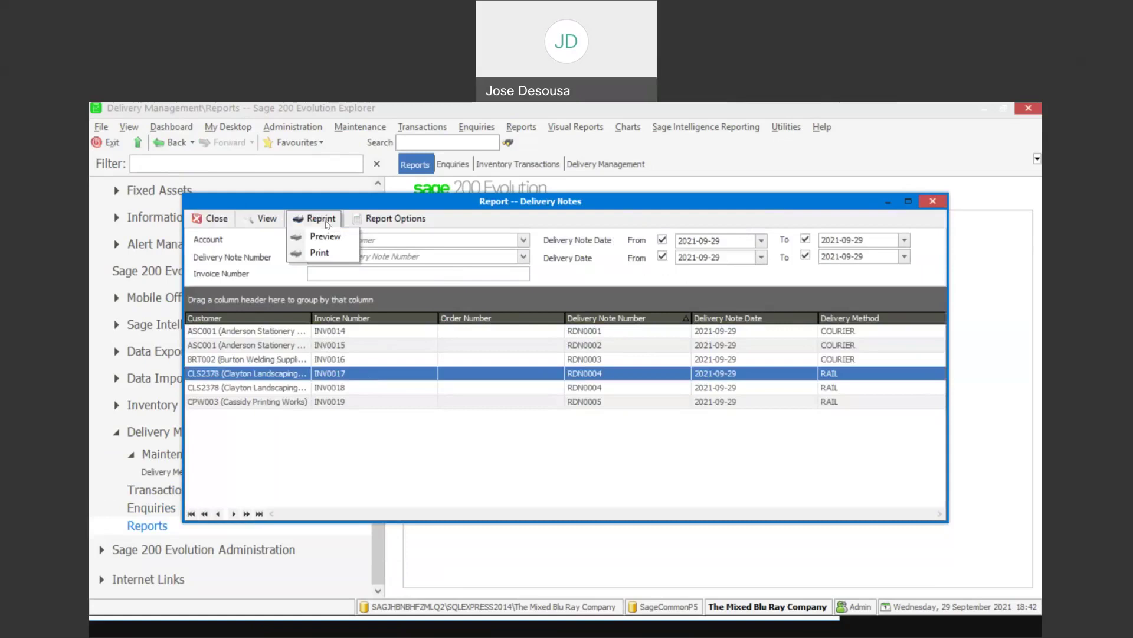
pyautogui.click(326, 238)
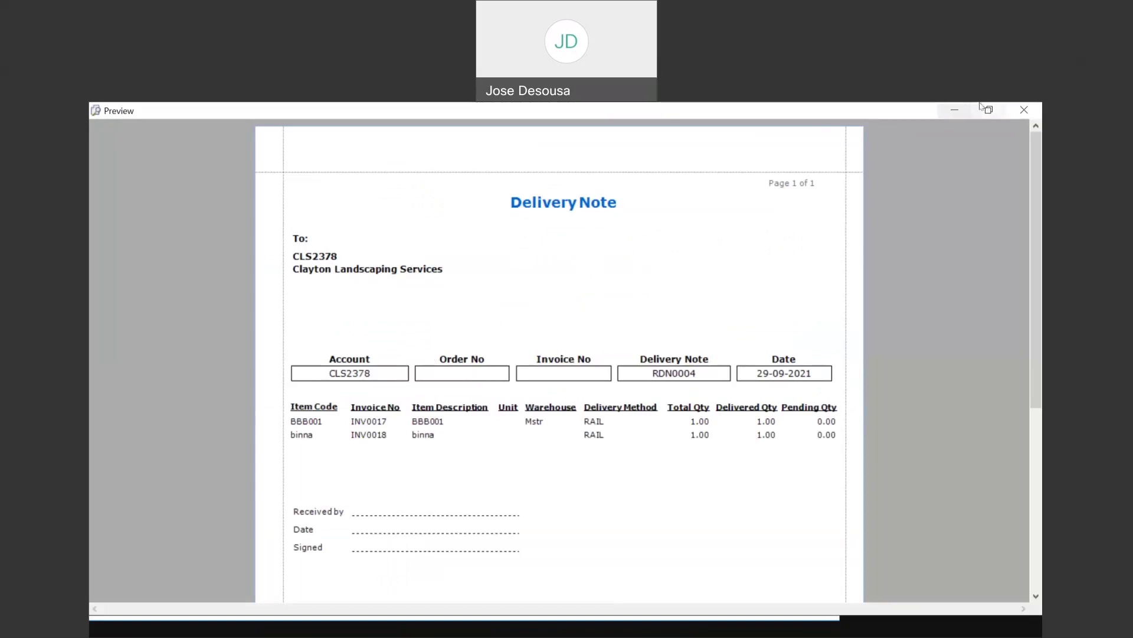
pyautogui.click(1023, 110)
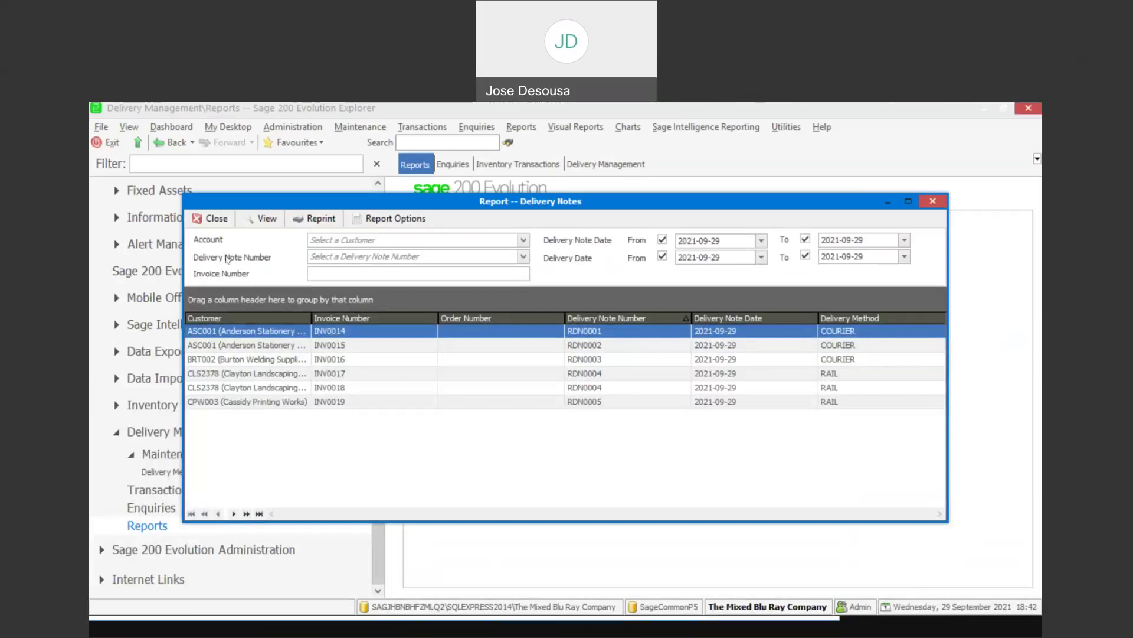
pyautogui.click(218, 220)
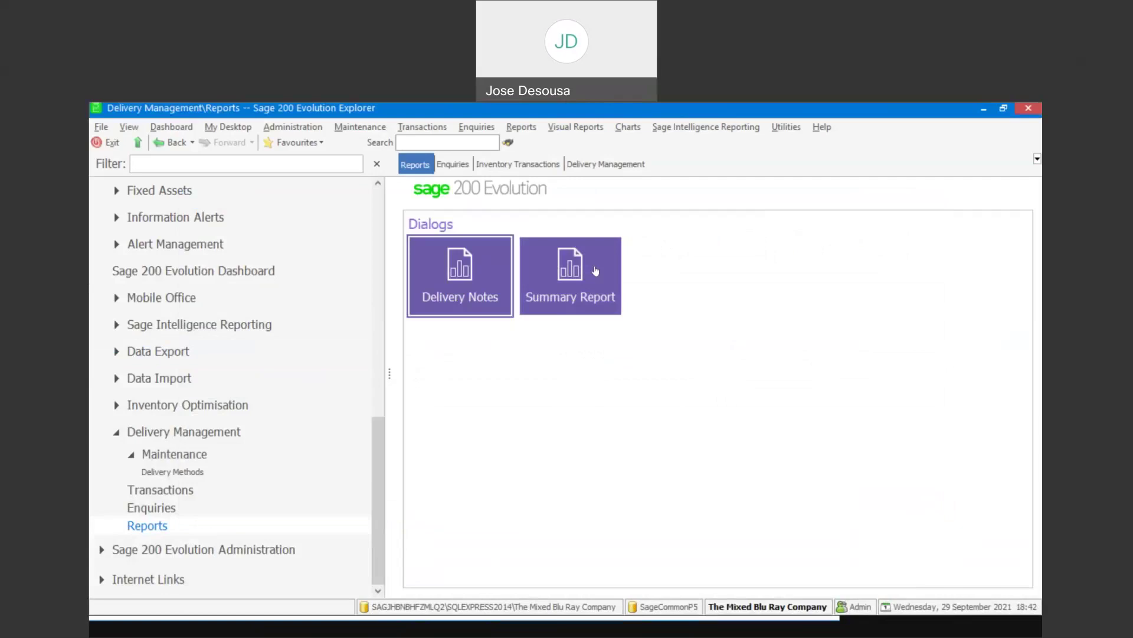
# Open the Delivery Management Summary Report, find the Completed Deliveries, and close the report after reviewing them.
pyautogui.click(596, 270)
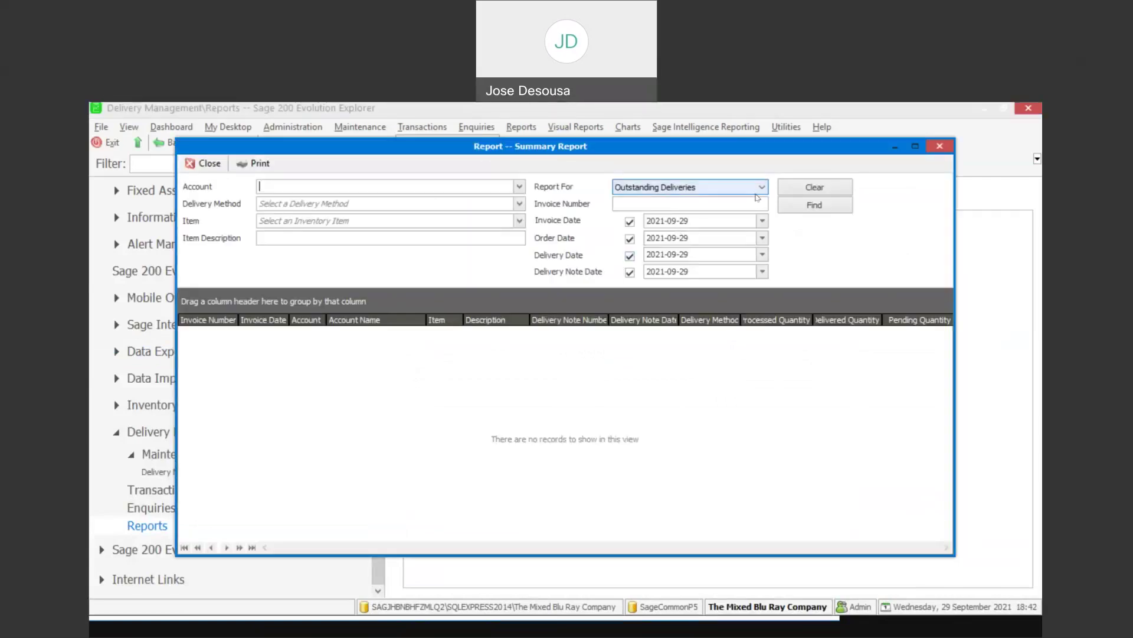
pyautogui.click(763, 190)
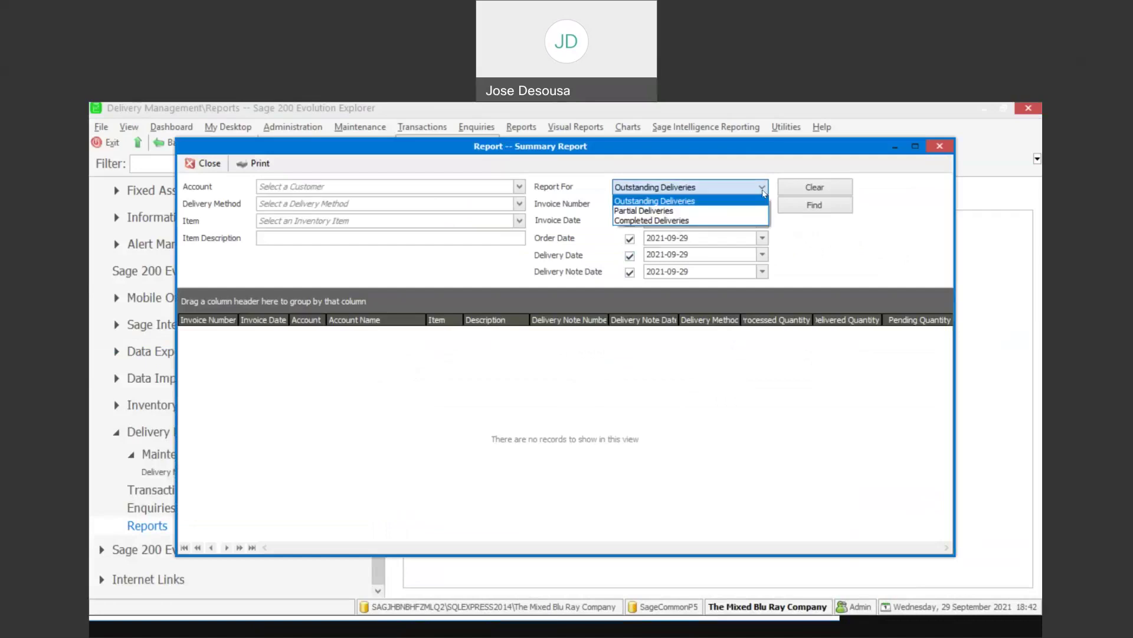
pyautogui.click(694, 219)
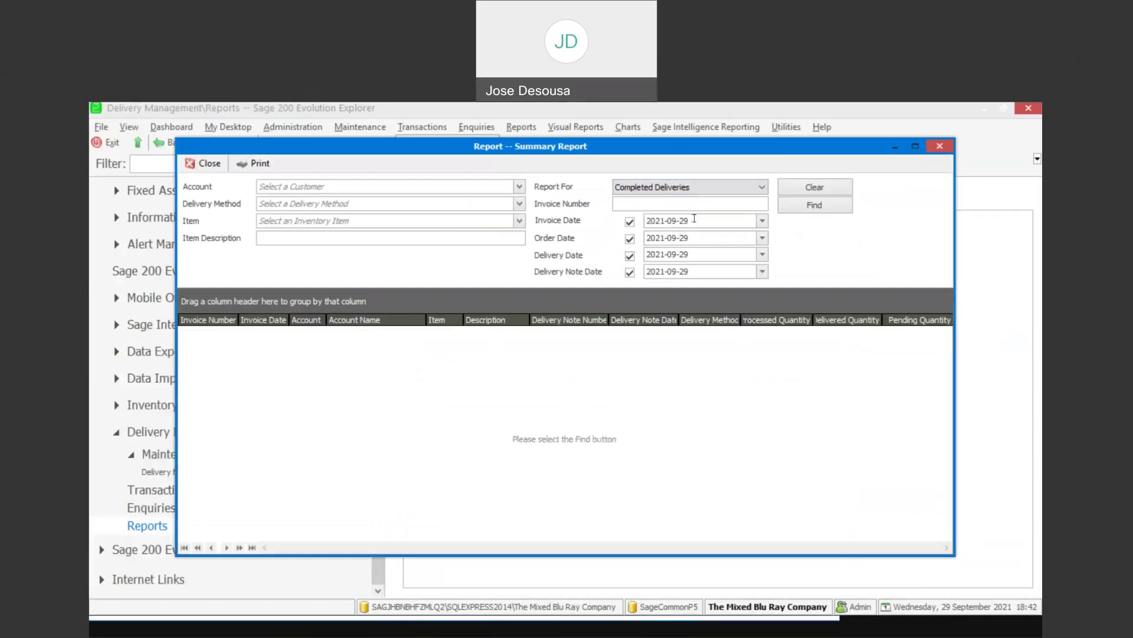
pyautogui.click(695, 220)
pyautogui.click(824, 209)
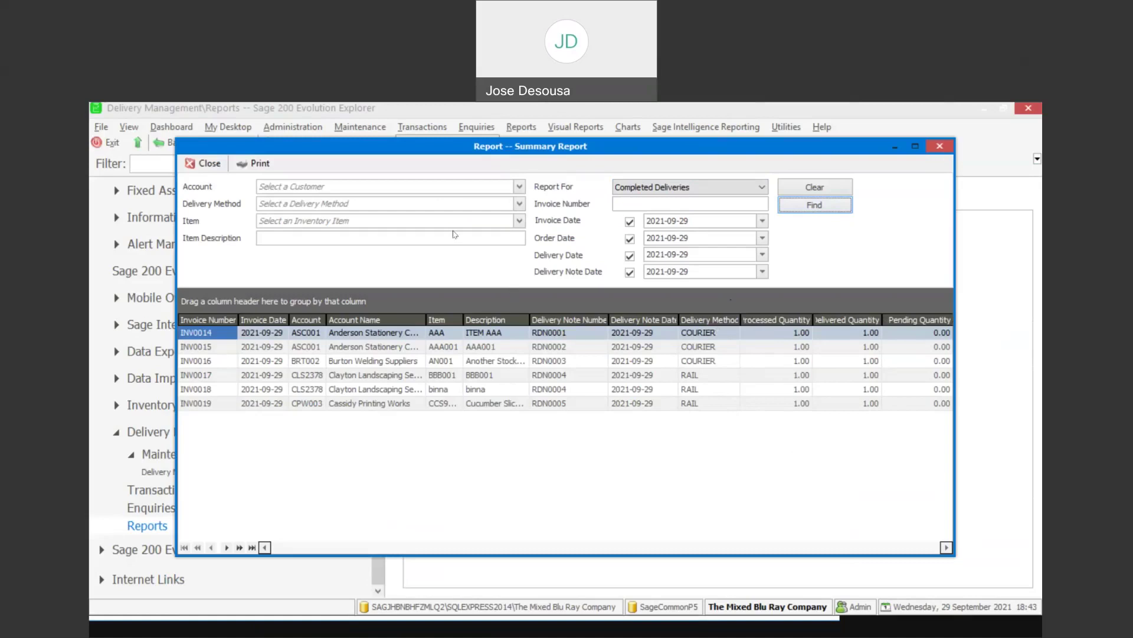
pyautogui.click(217, 167)
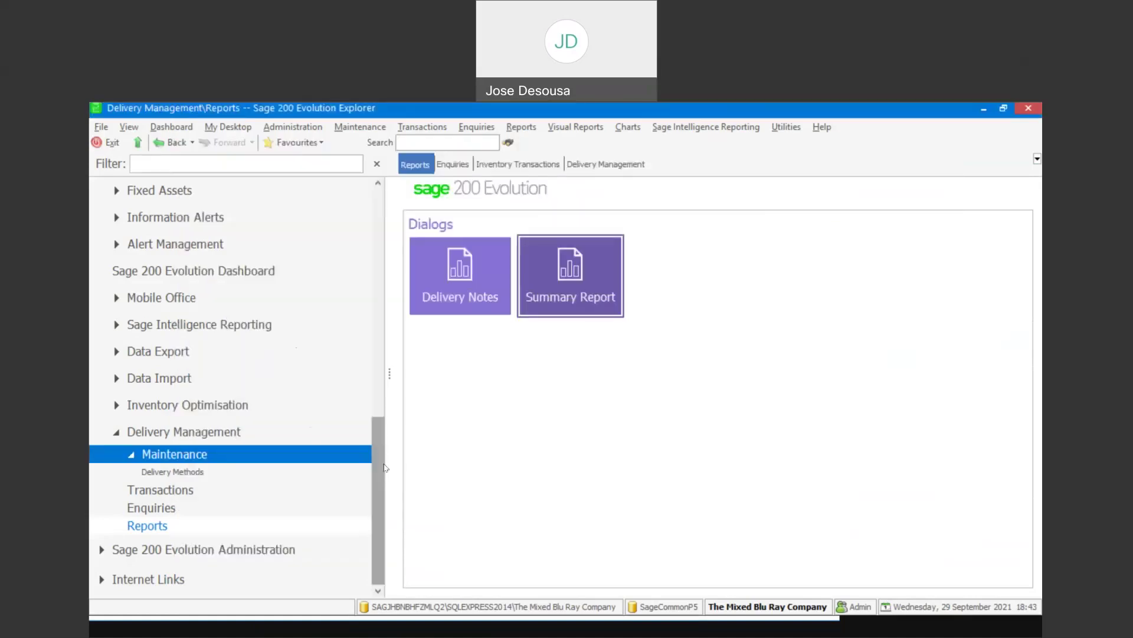
# Open the delivery note cancellation in Delivery Transactions and list the Complete Delivered delivery notes.
pyautogui.click(245, 493)
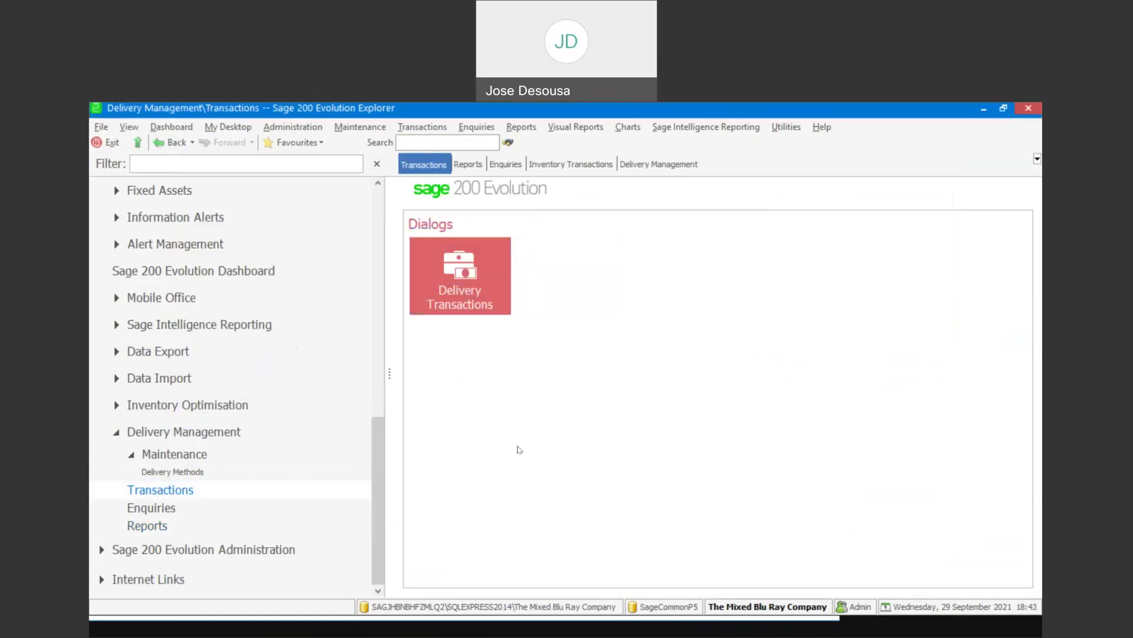
pyautogui.click(470, 296)
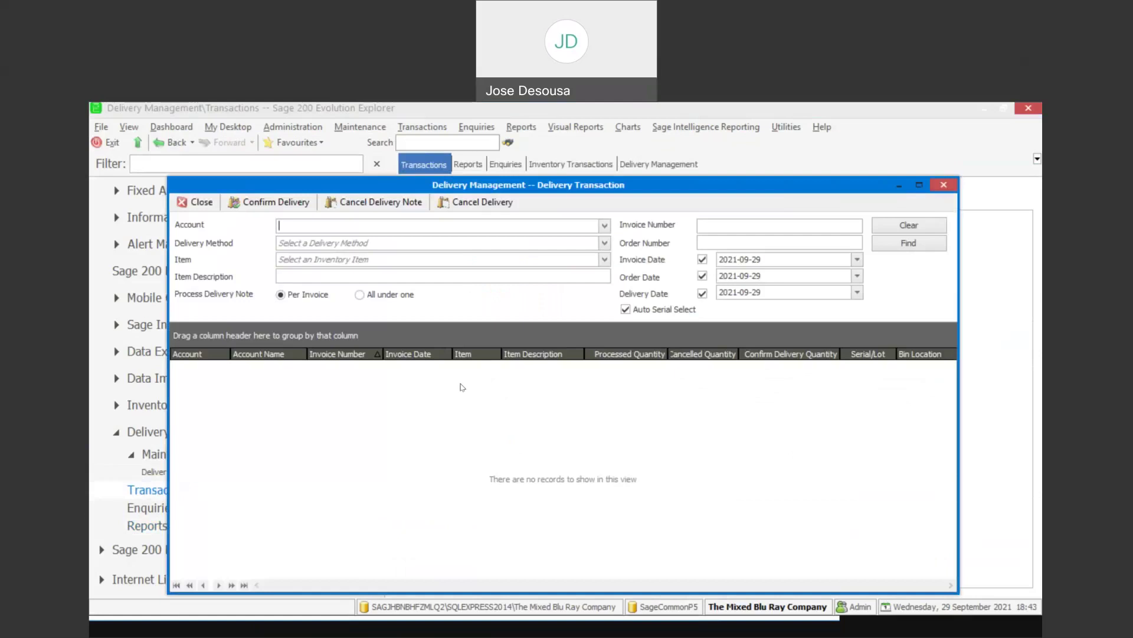
pyautogui.click(388, 205)
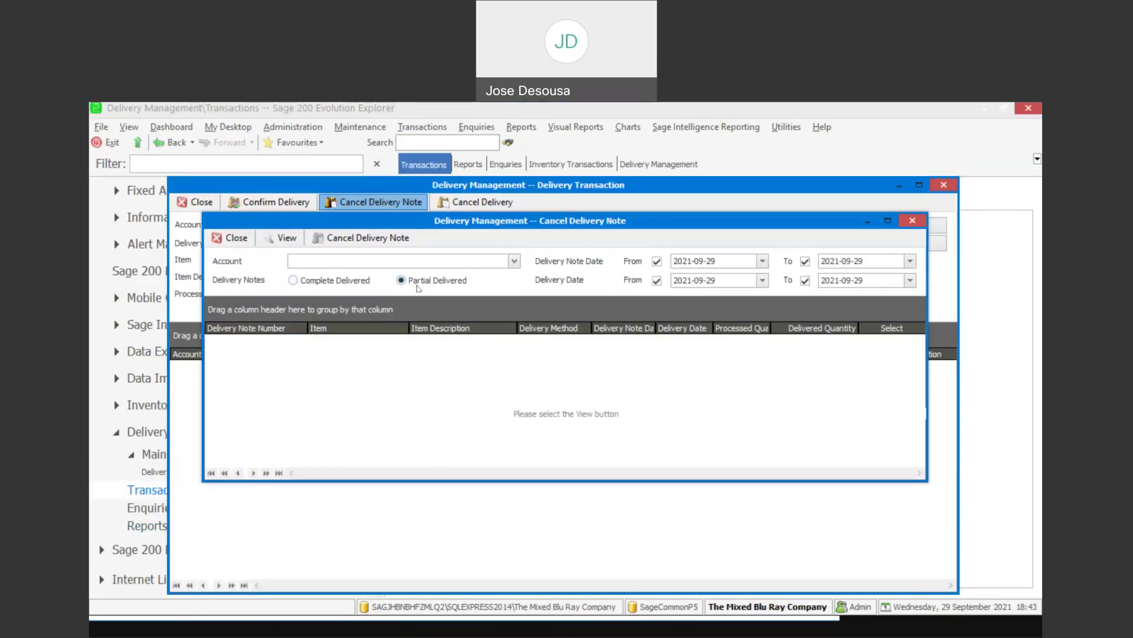
pyautogui.click(293, 281)
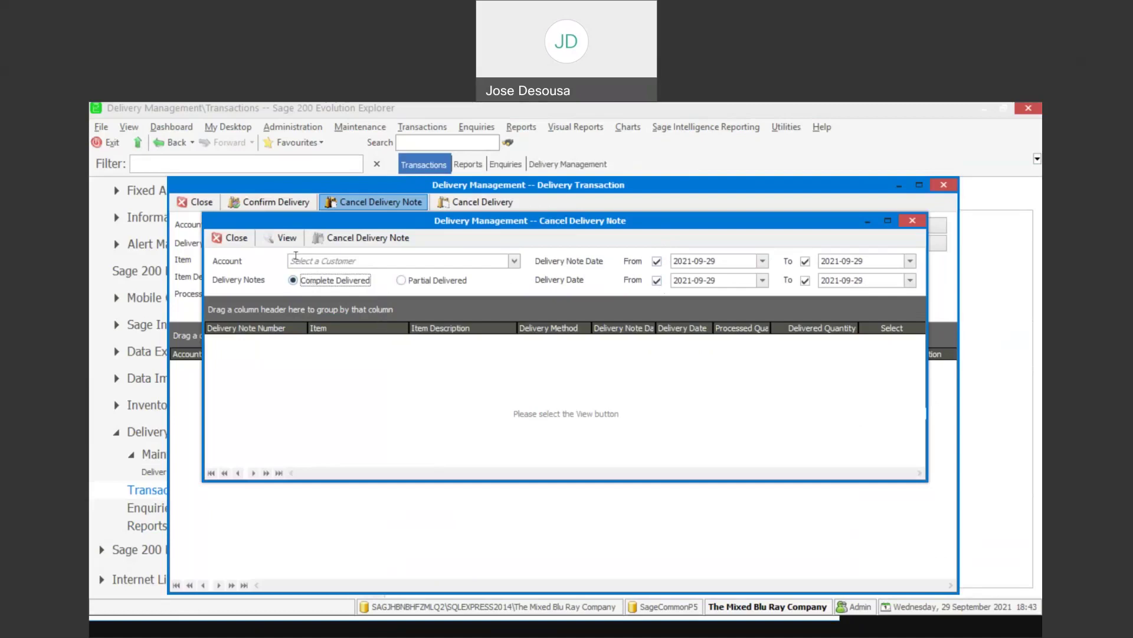
pyautogui.click(284, 242)
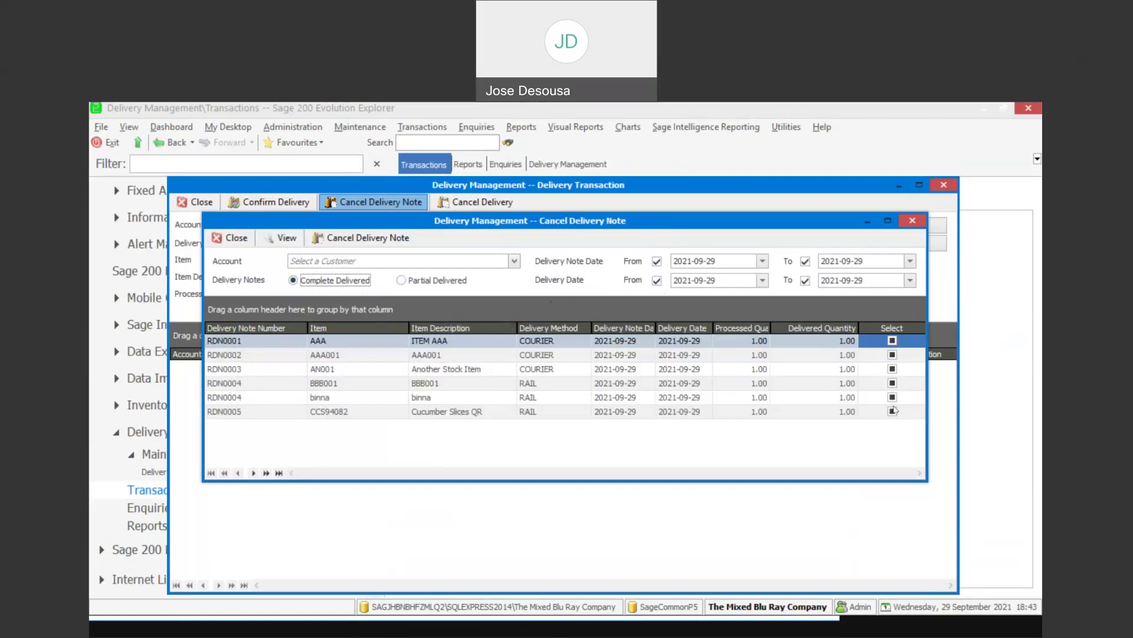
# Cancel the delivery notes for BBB001, binna and Cucumber Slices QR, and close the Cancel Delivery Note window.
pyautogui.click(892, 383)
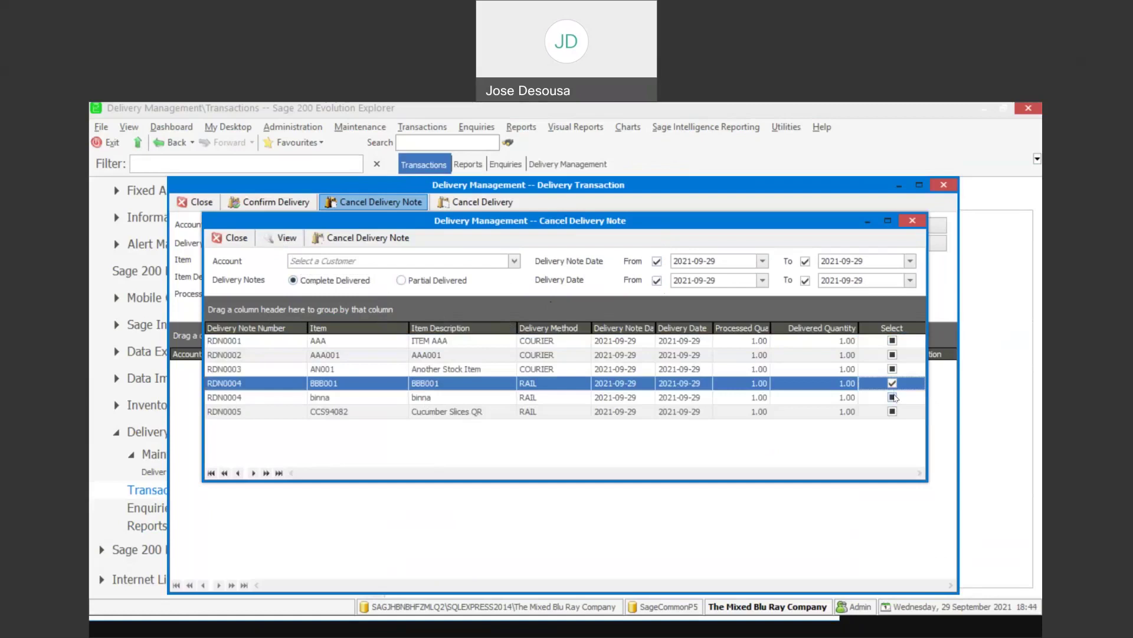
pyautogui.click(893, 397)
pyautogui.click(892, 412)
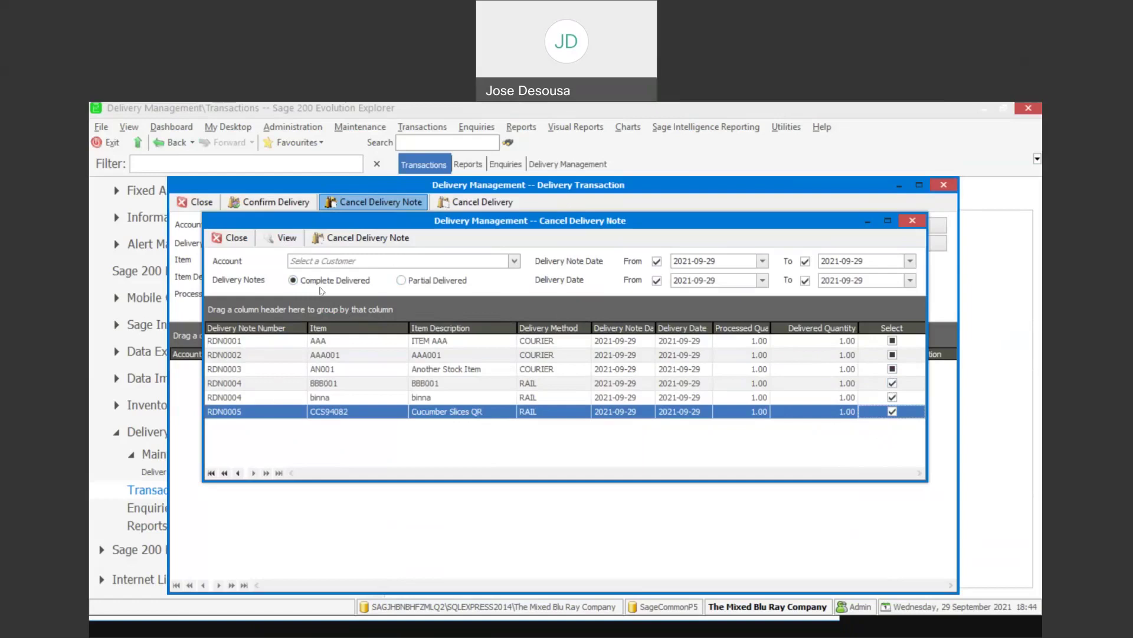
pyautogui.click(355, 239)
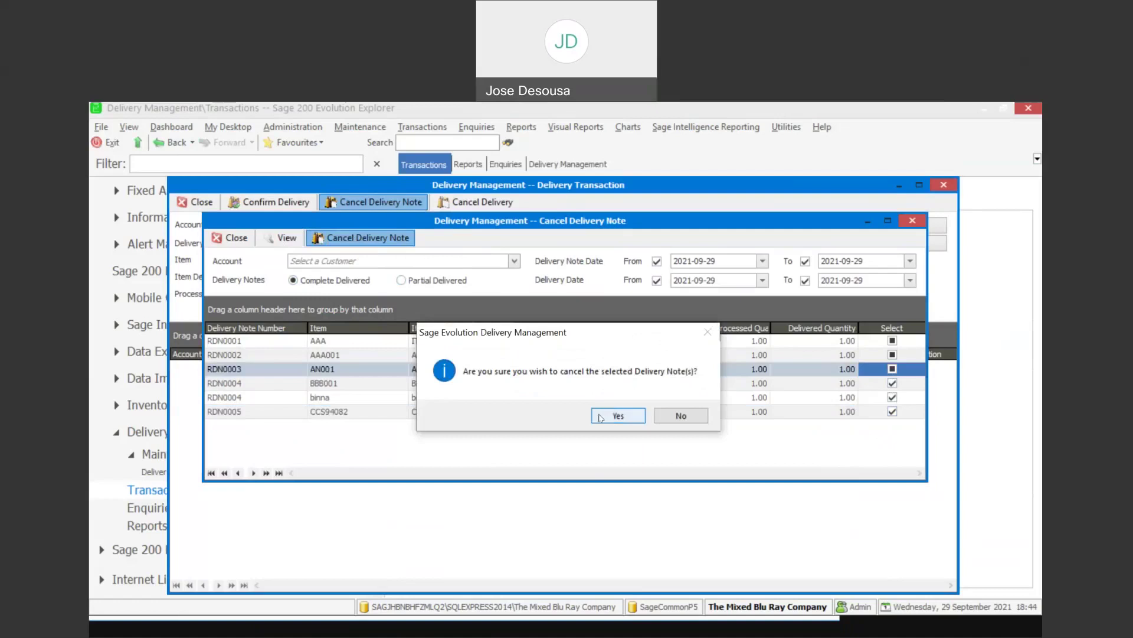
pyautogui.click(601, 416)
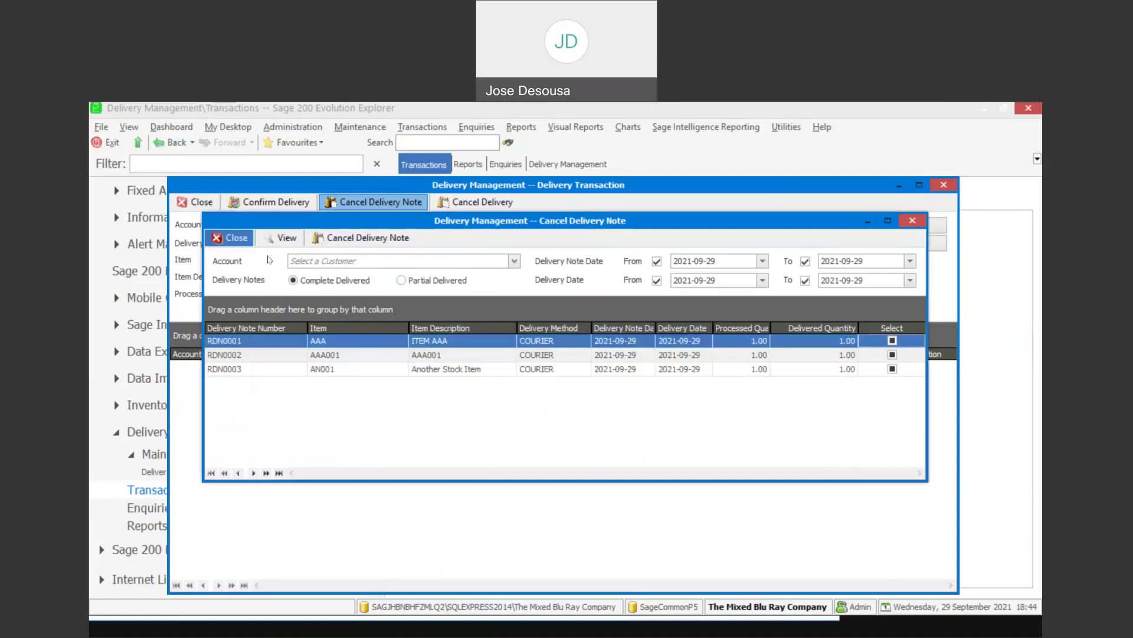
pyautogui.click(231, 237)
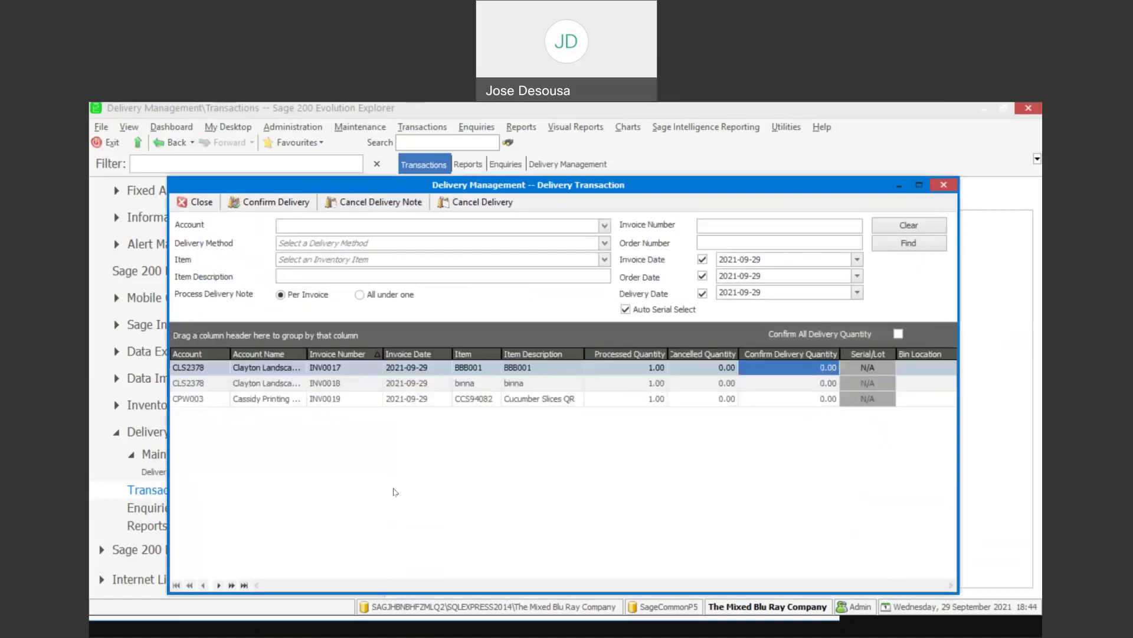
# Reopen Delivery Transactions and find the outstanding invoice lines with delivery notes processed per invoice.
pyautogui.click(202, 206)
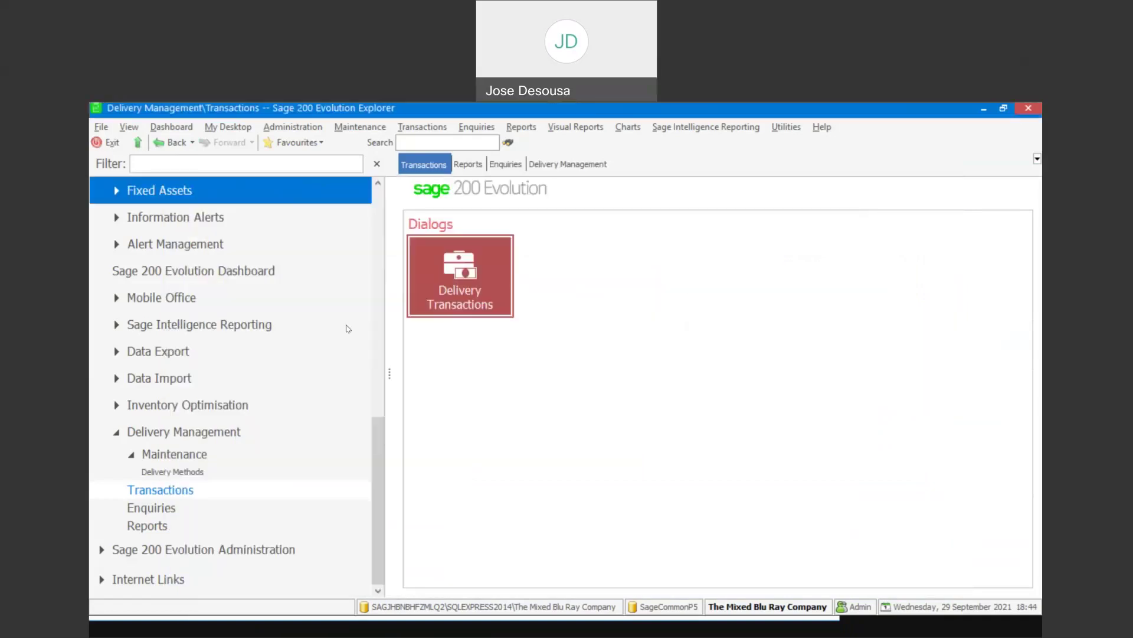
pyautogui.click(465, 276)
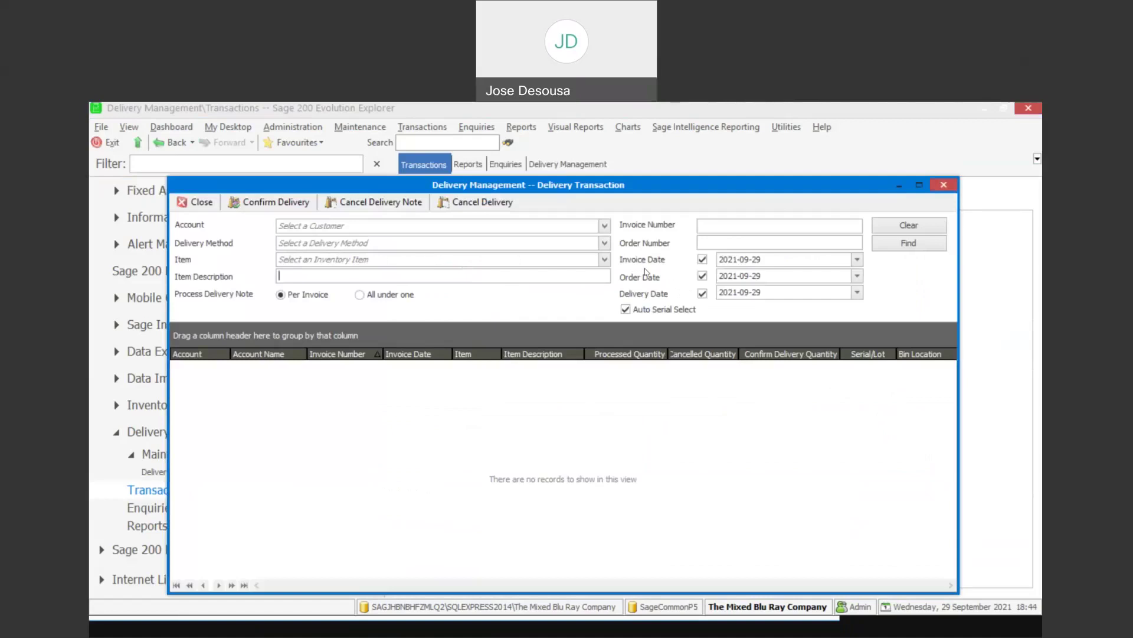
pyautogui.click(911, 247)
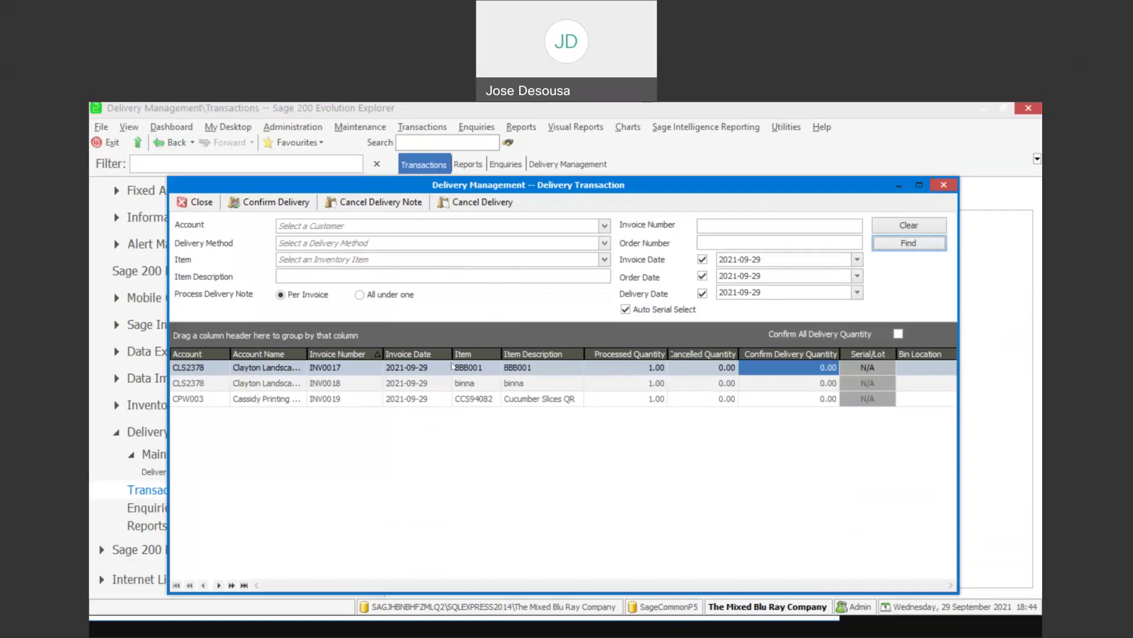
# Set the confirmed delivery quantity to 1 for the BBB001, binna and Cucumber Slices QR invoice lines.
pyautogui.click(763, 364)
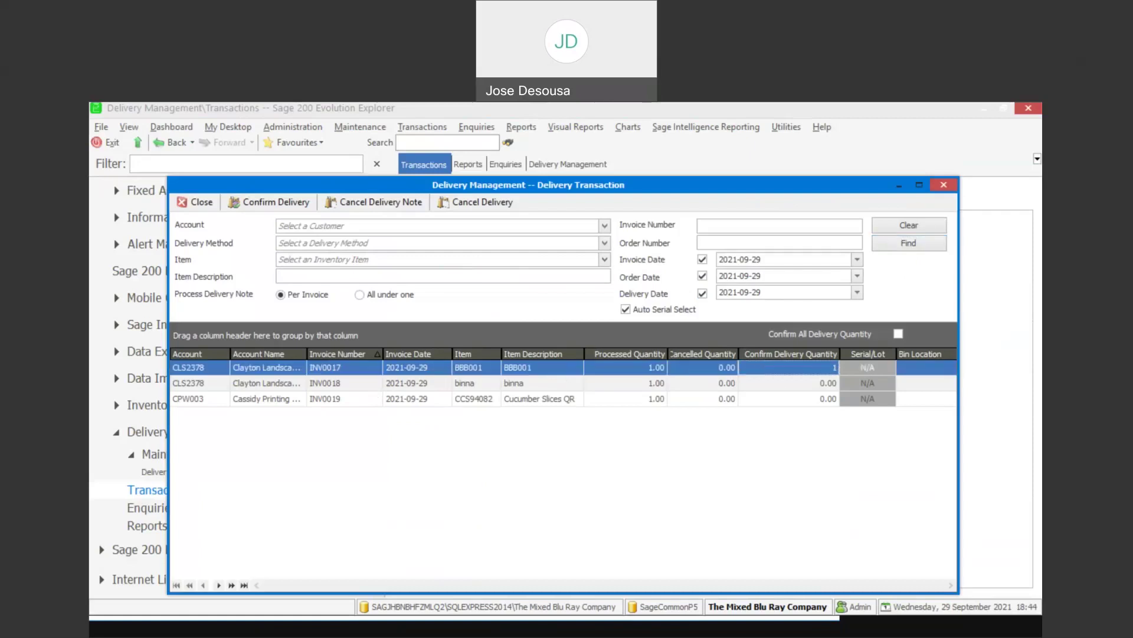
pyautogui.click(791, 390)
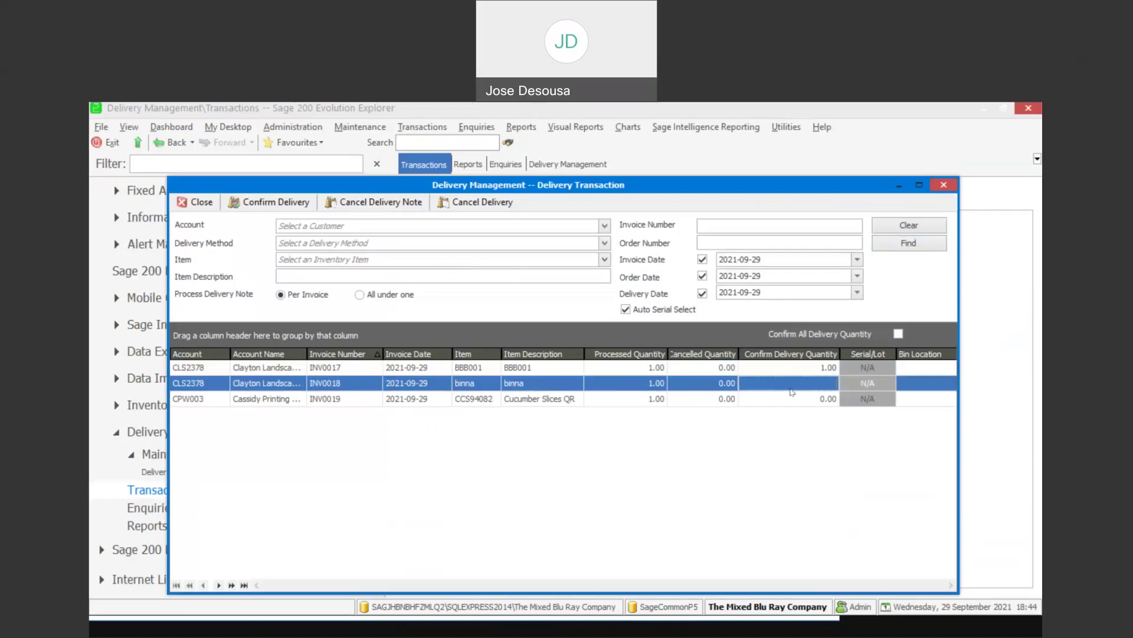
pyautogui.click(820, 396)
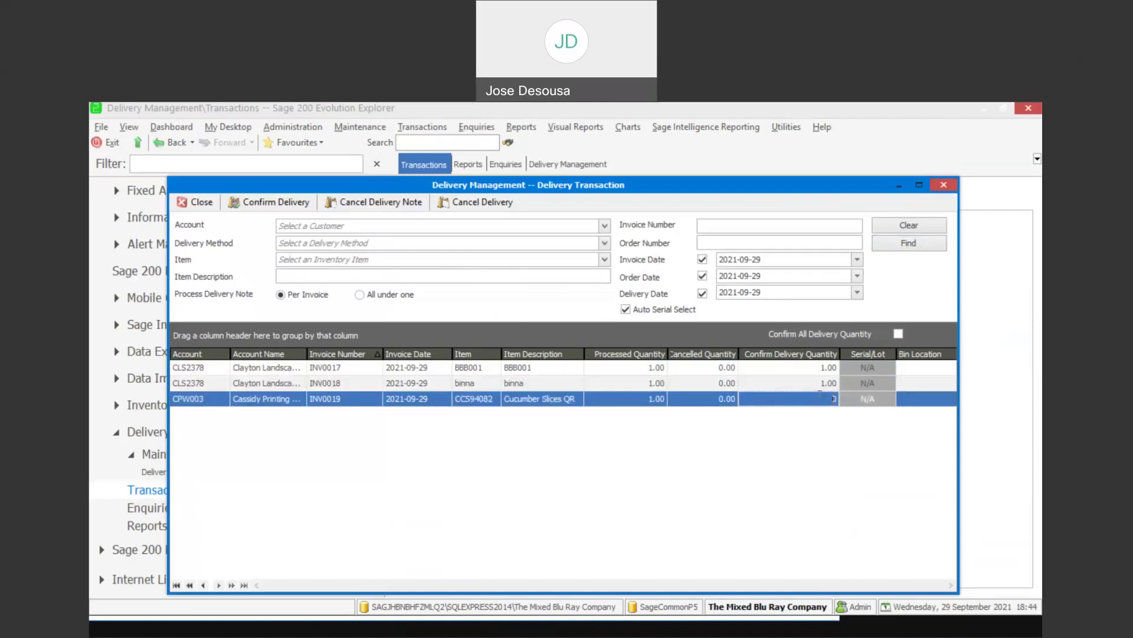
pyautogui.click(828, 435)
# Confirm the deliveries with a print preview of the delivery notes, and close the preview and the Delivery Transaction window.
pyautogui.click(300, 205)
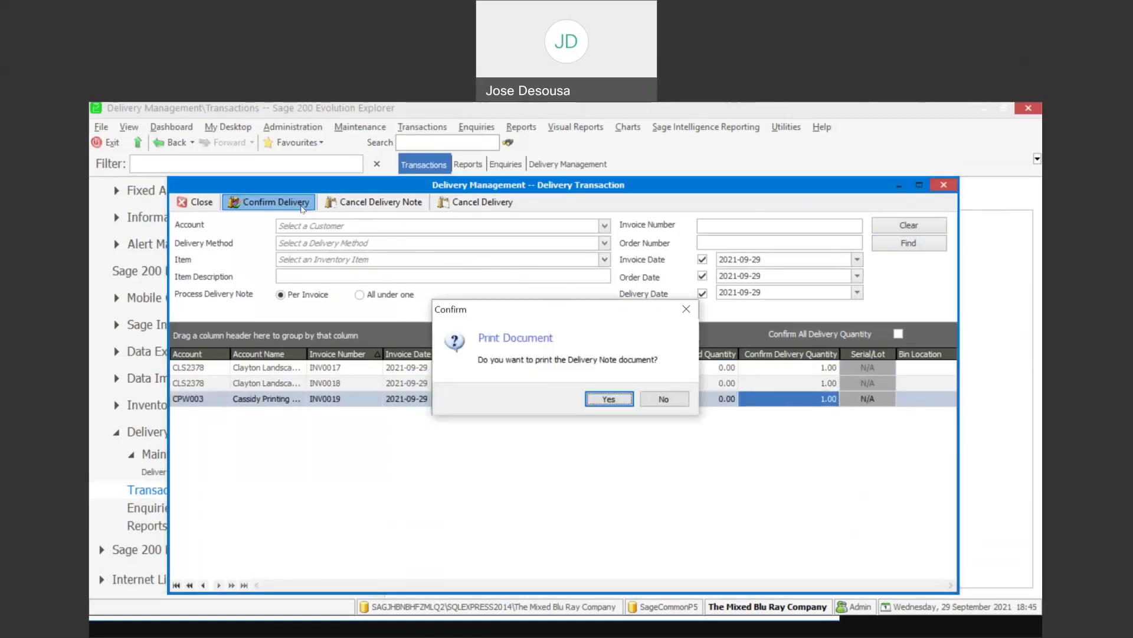
pyautogui.click(607, 400)
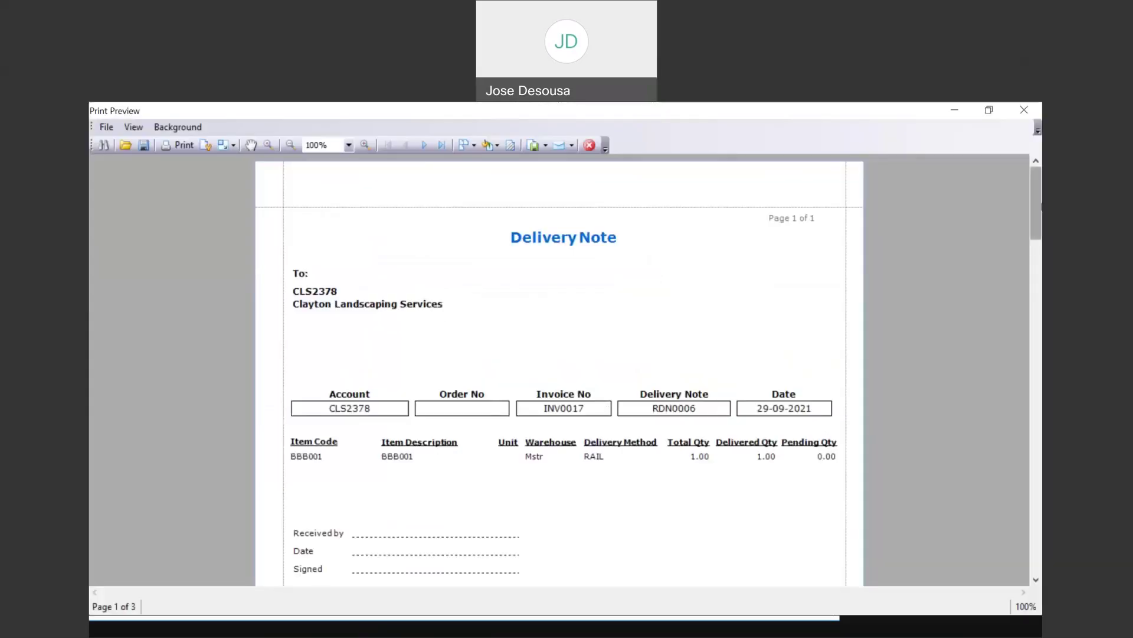
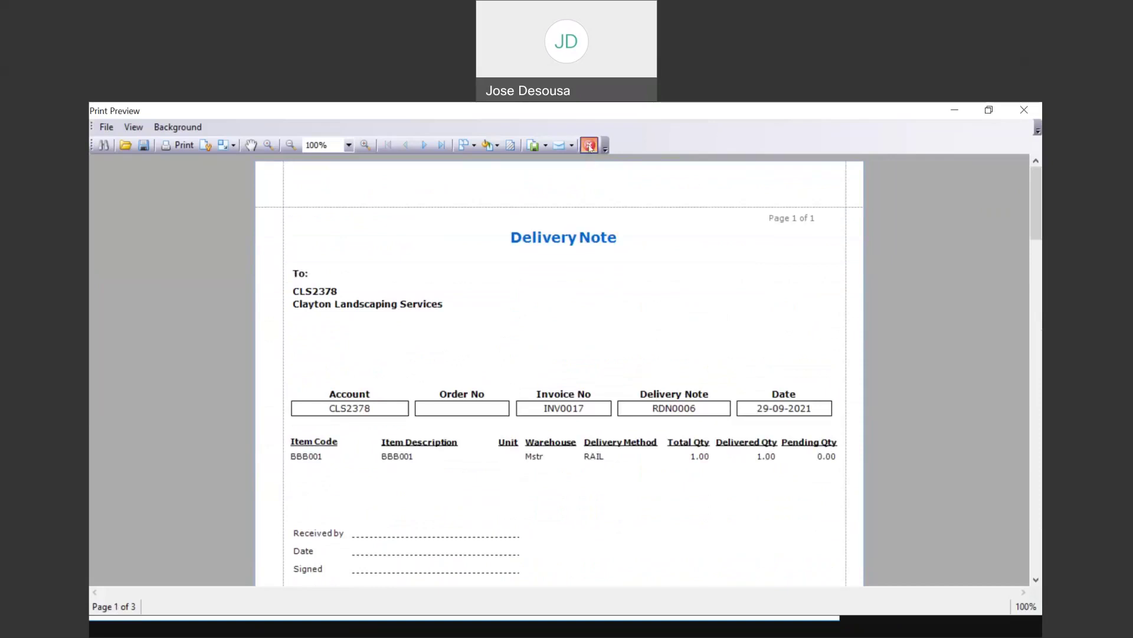
pyautogui.click(590, 146)
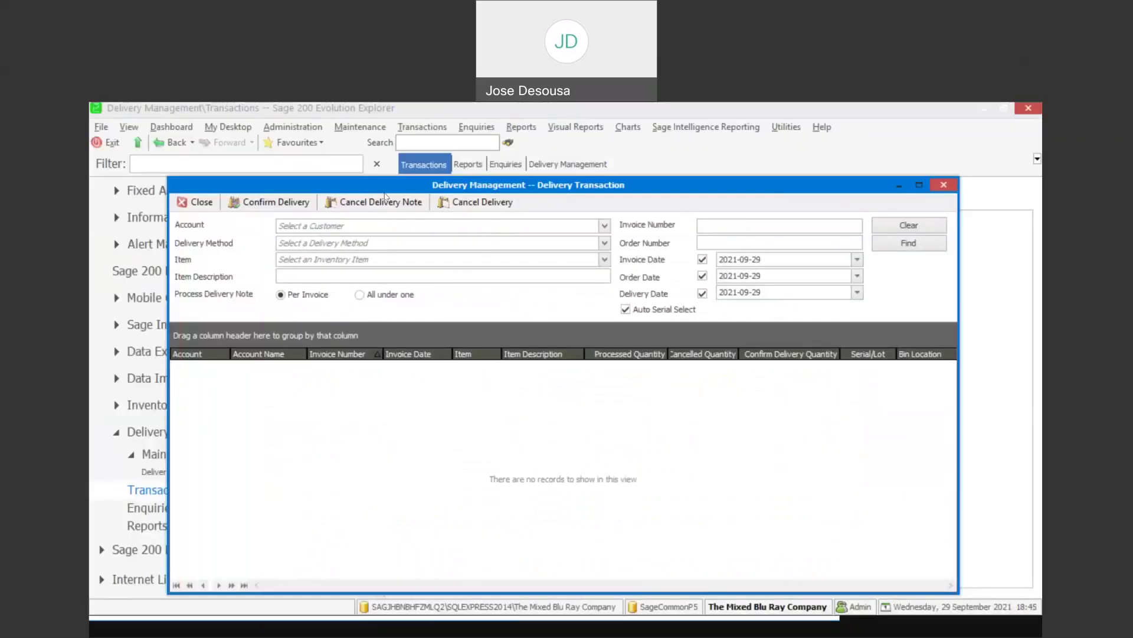
pyautogui.click(201, 203)
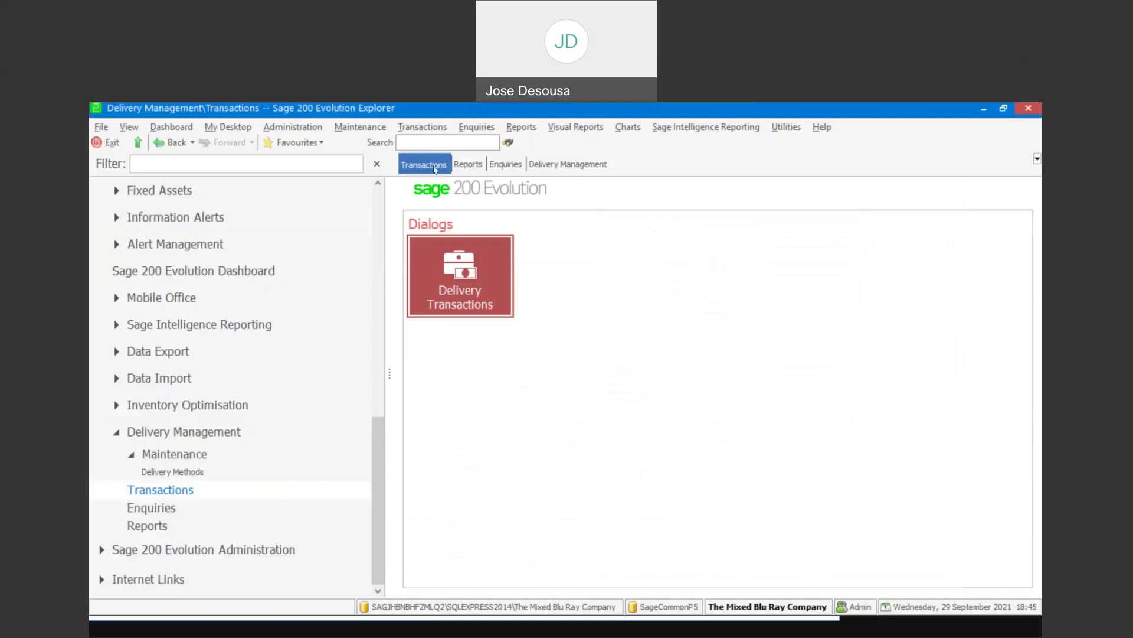
# Create a new inventory invoice for Ellis Fleet Services with the delivery method ROAD.
pyautogui.moveTo(377, 431); pyautogui.dragTo(379, 266)
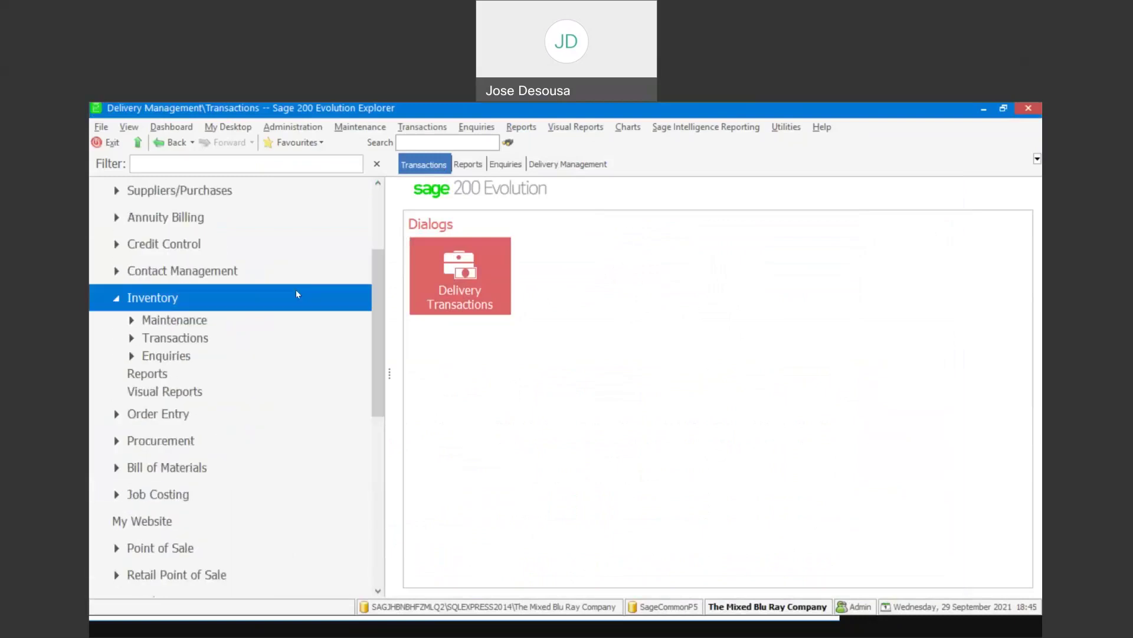
pyautogui.click(209, 339)
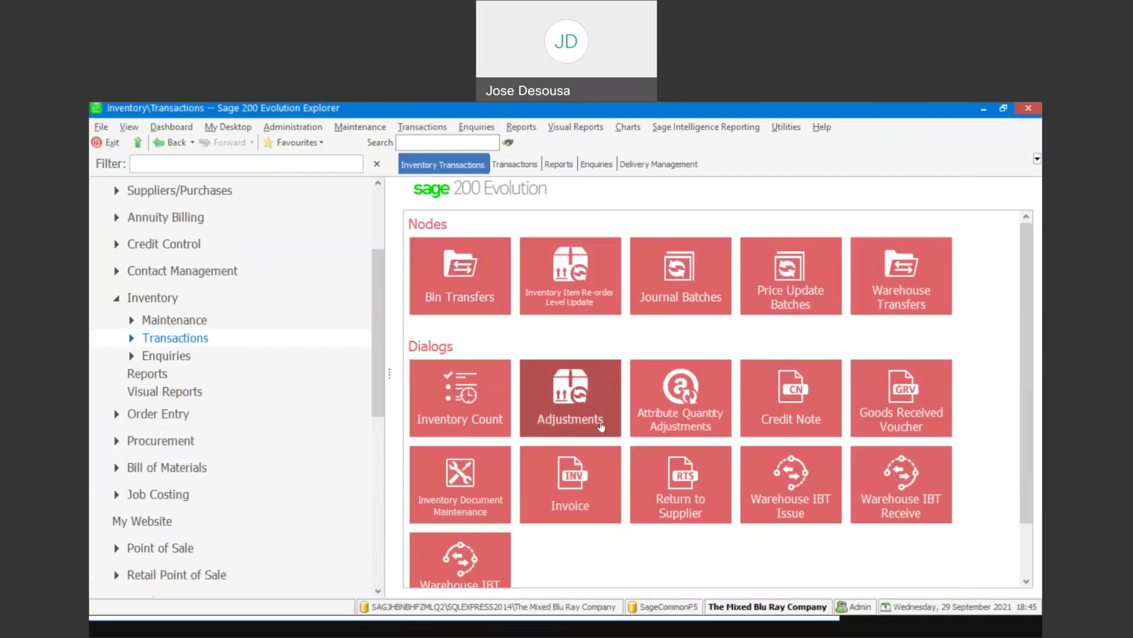
pyautogui.click(592, 464)
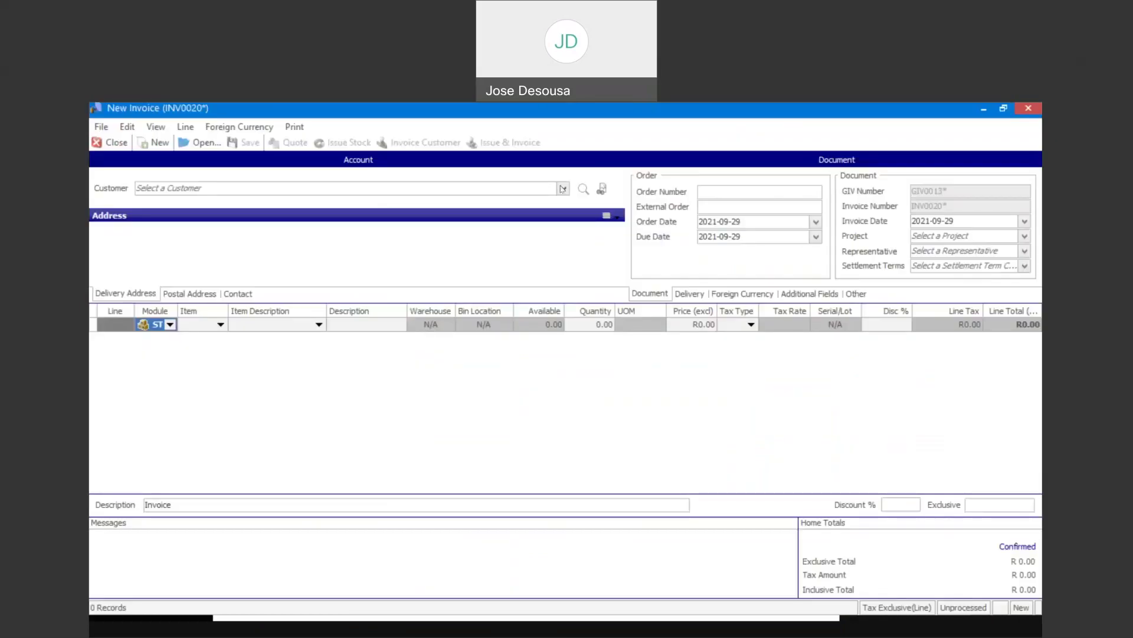
pyautogui.click(562, 189)
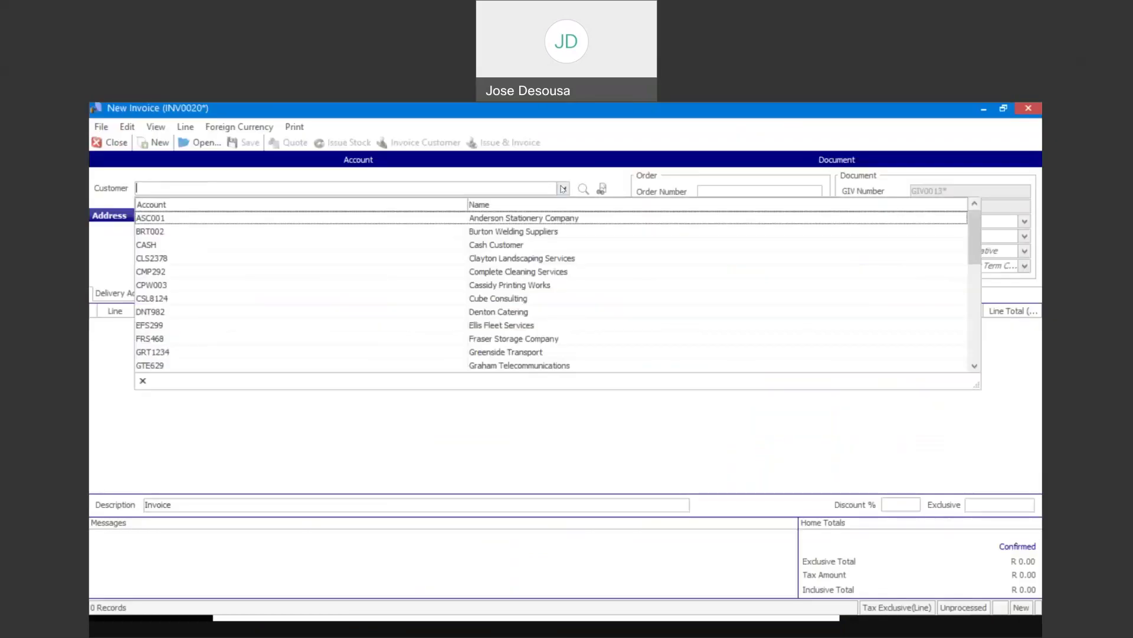
pyautogui.click(539, 325)
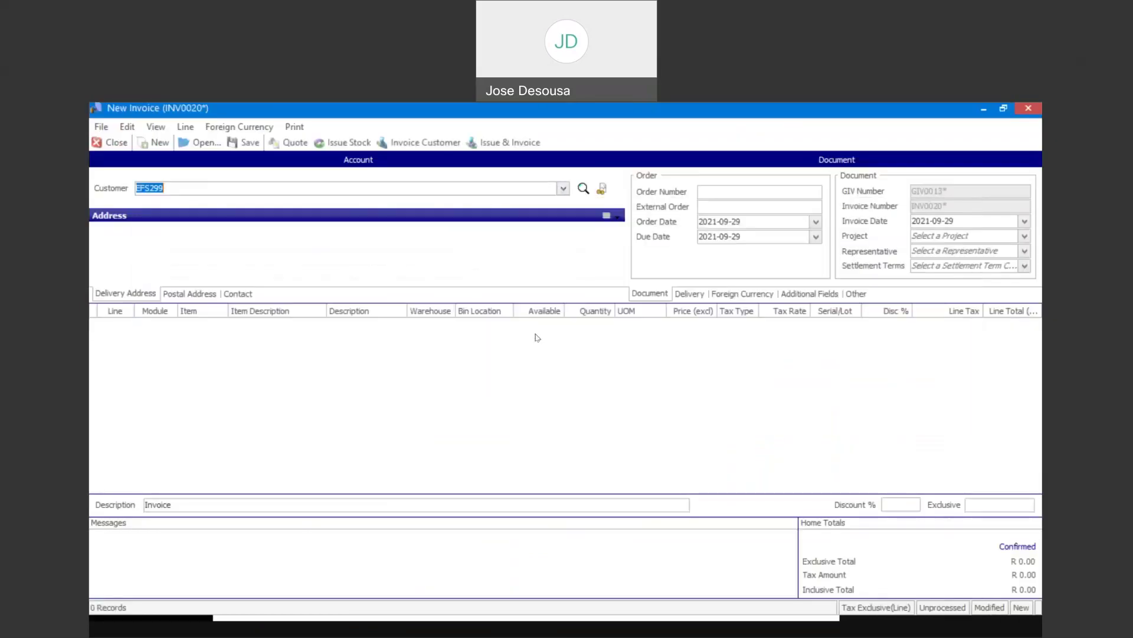
pyautogui.click(676, 295)
pyautogui.click(856, 223)
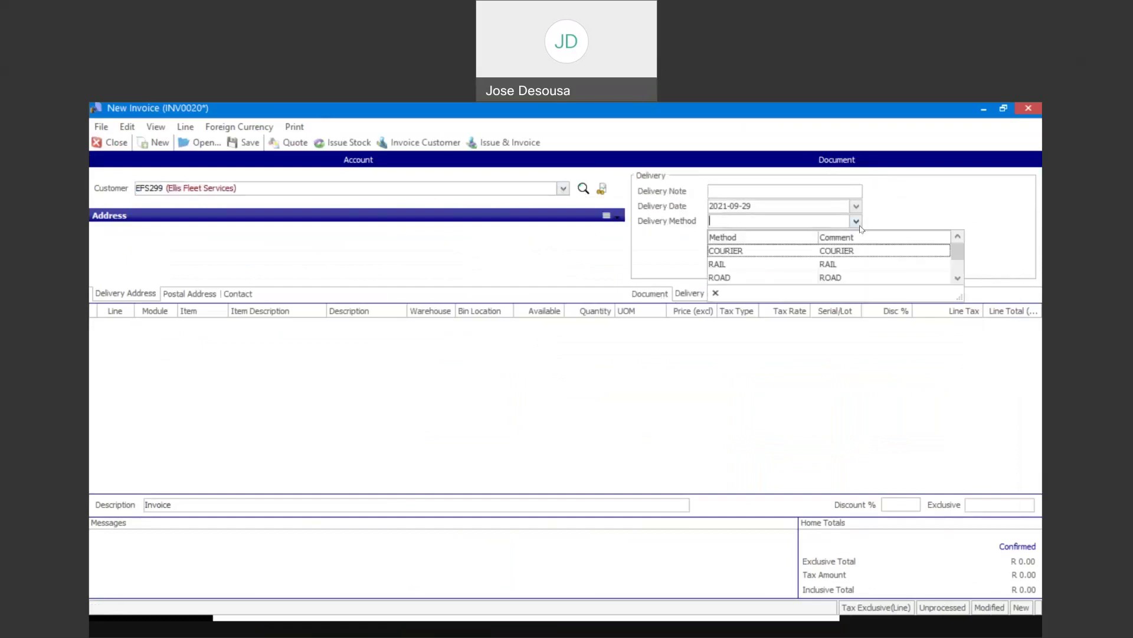
pyautogui.click(847, 278)
# Add an invoice line for one Cherry Tomato Pod (CTO9762) from the Mstr warehouse.
pyautogui.click(219, 326)
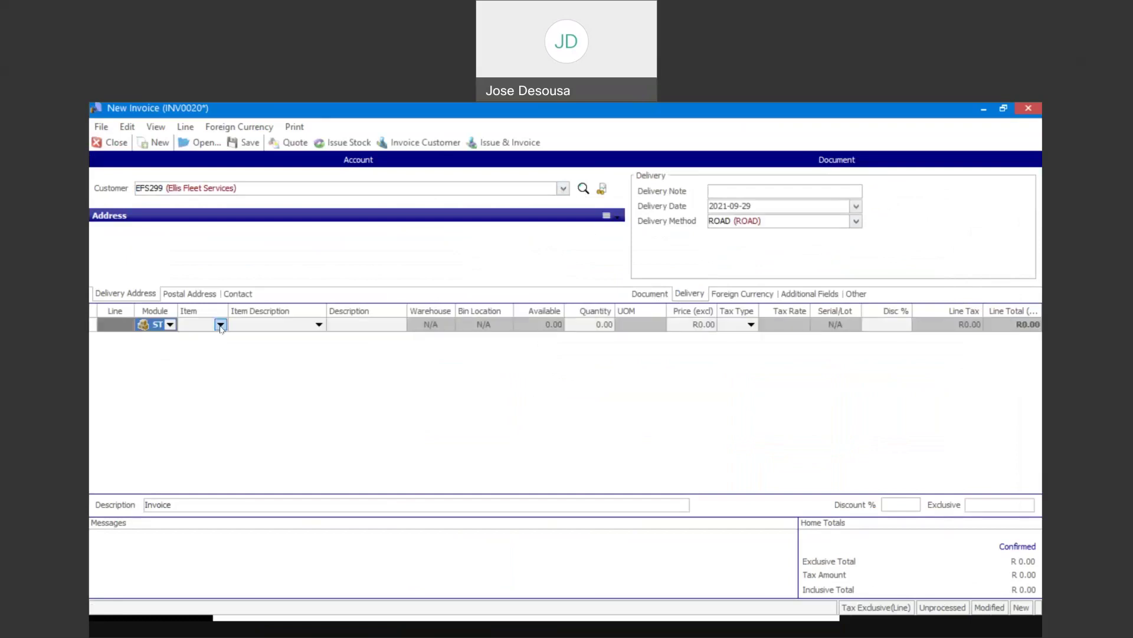
pyautogui.click(220, 325)
pyautogui.write('br')
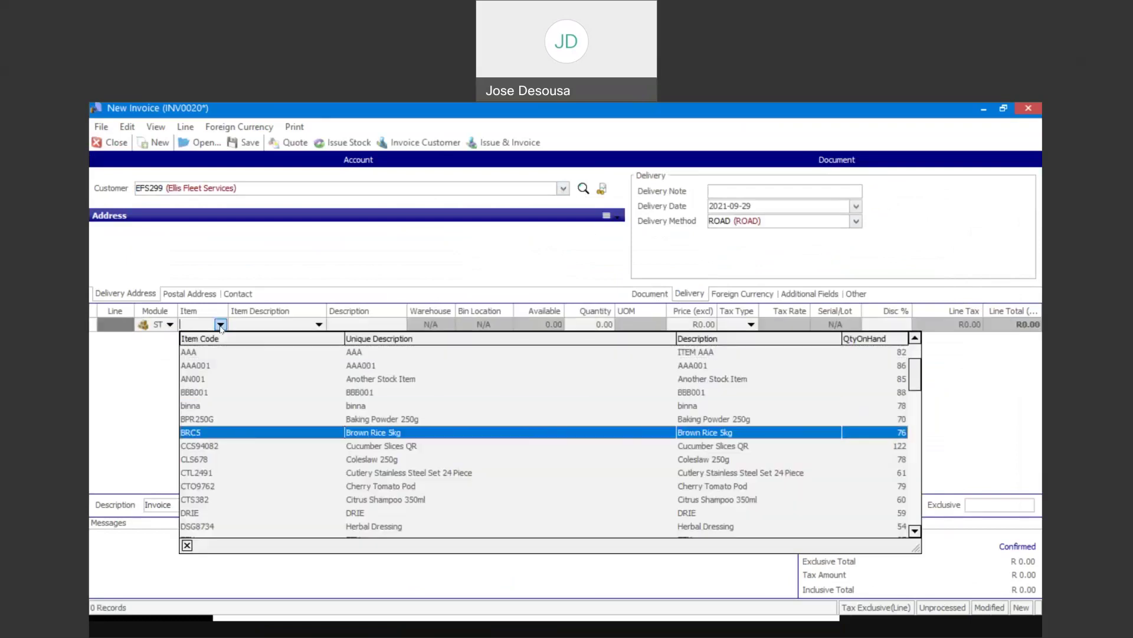
pyautogui.write('cto')
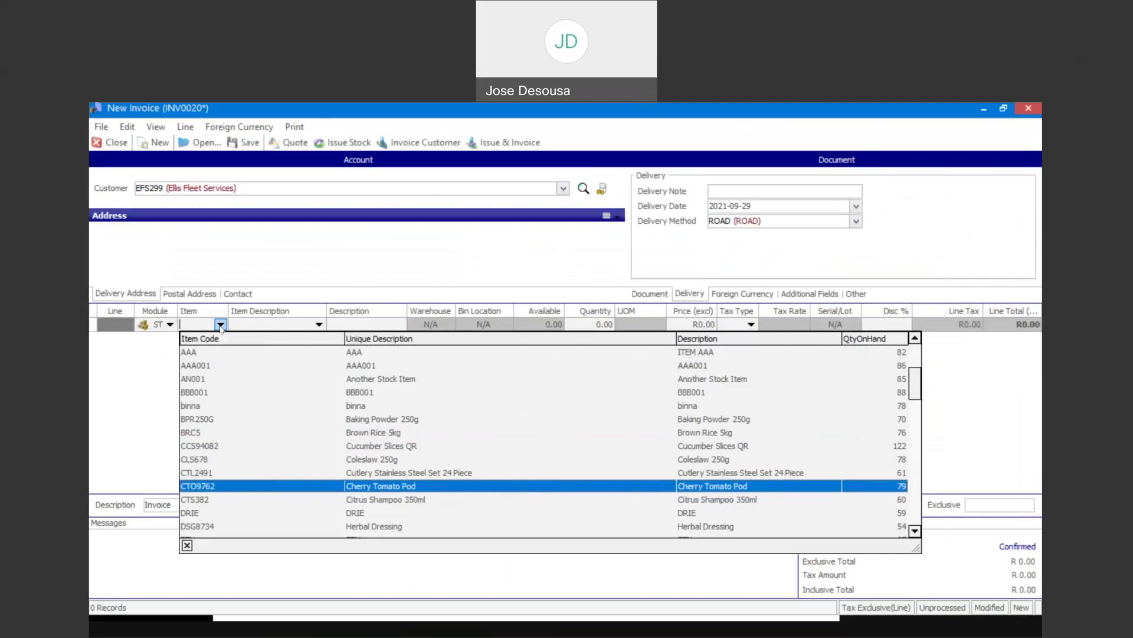
pyautogui.press('Return')
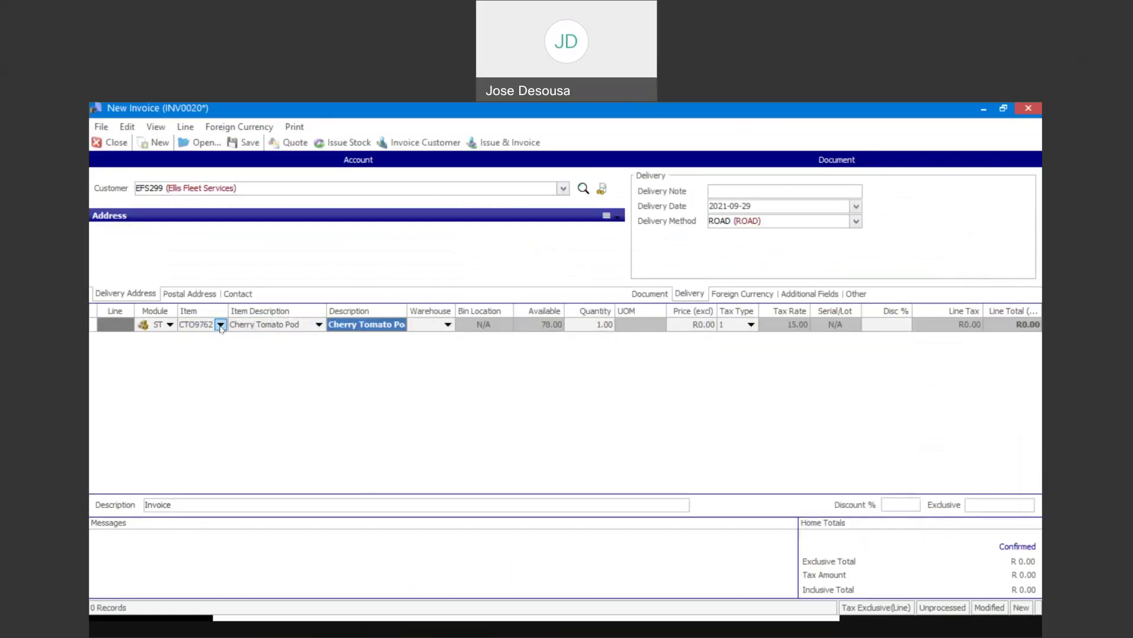
pyautogui.press('Tab')
pyautogui.press('Tab')
pyautogui.press('Tab')
pyautogui.press('Tab')
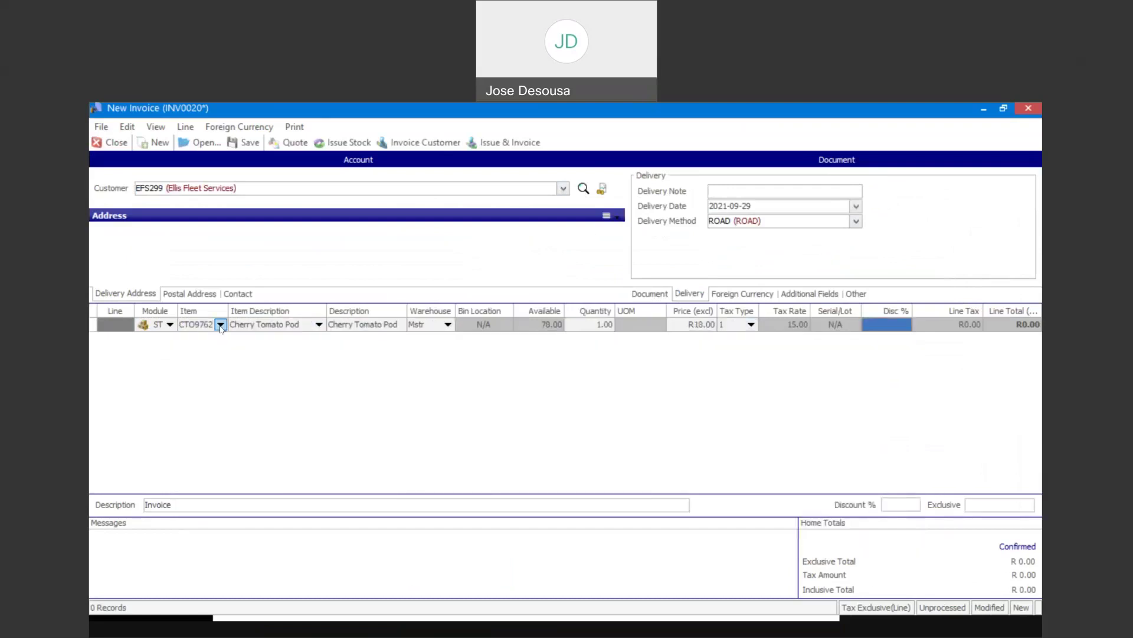
# Add a second invoice line for one green salad portion, item GNS1356, from the Mstr warehouse.
pyautogui.click(221, 339)
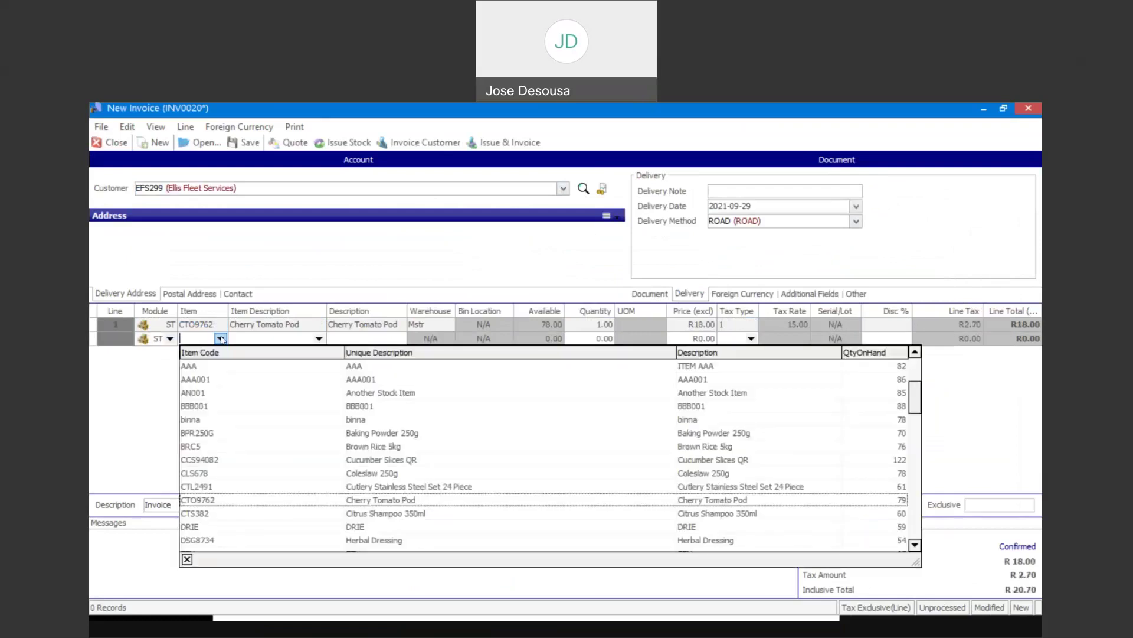
pyautogui.press('Down')
pyautogui.press('Down')
pyautogui.press('Down')
pyautogui.press('Down')
pyautogui.press('Down')
pyautogui.press('Down')
pyautogui.press('Down')
pyautogui.press('Down')
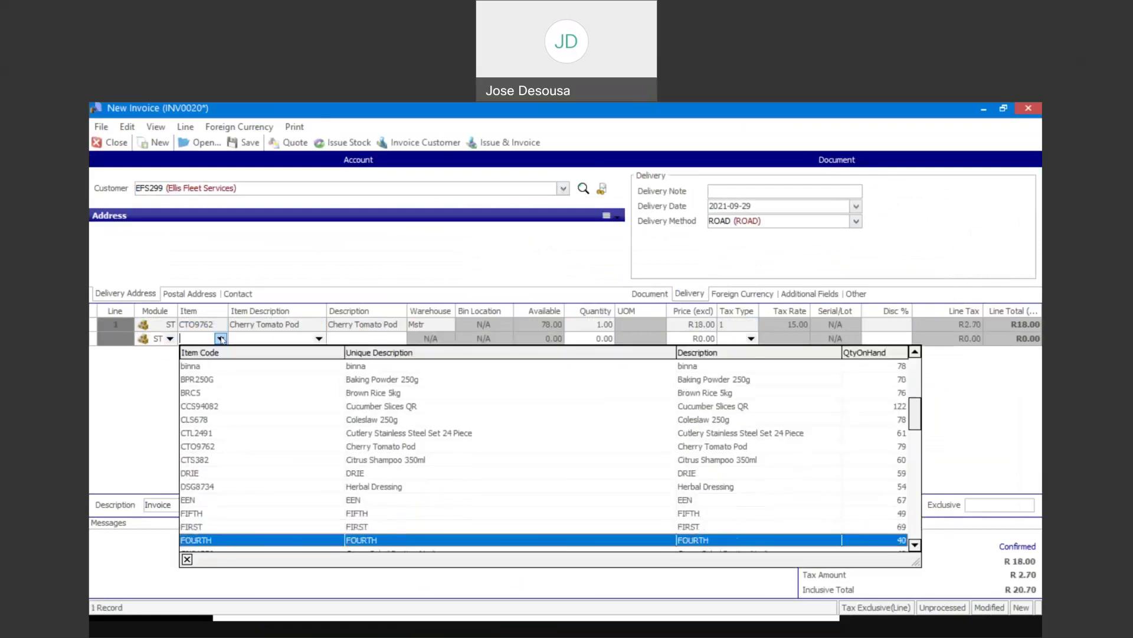
pyautogui.press('Return')
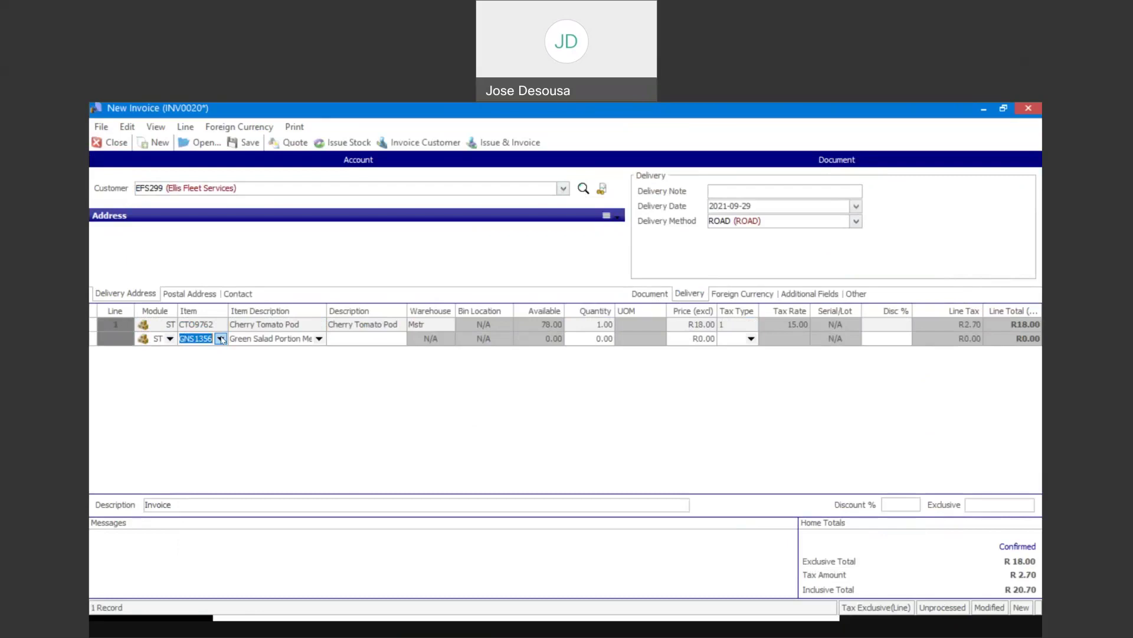
pyautogui.press('Tab')
pyautogui.write('M')
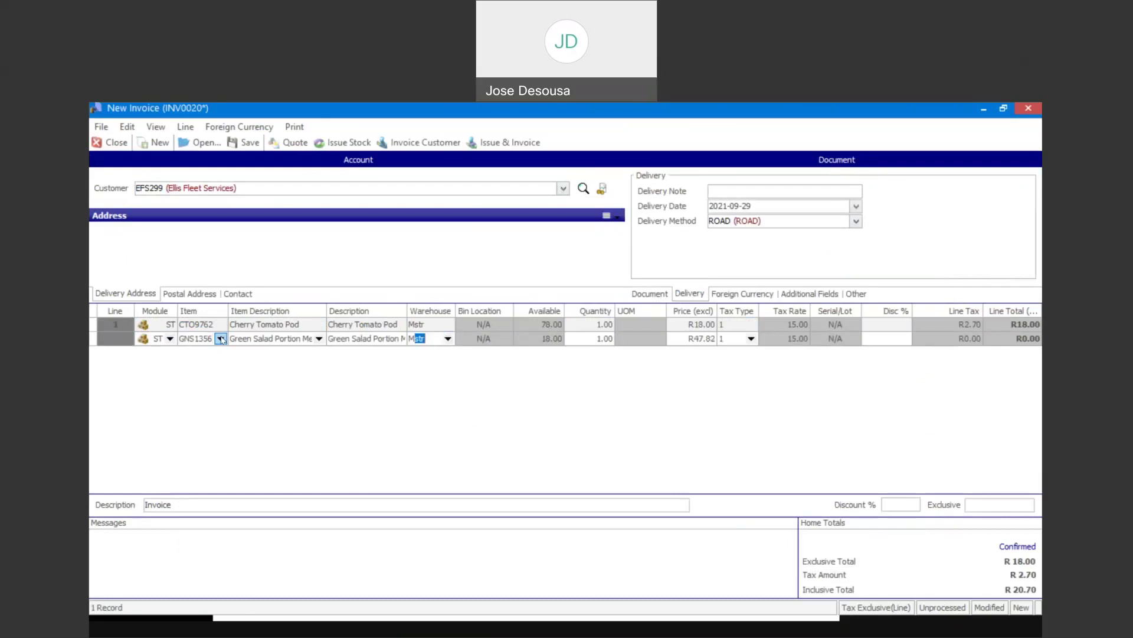
pyautogui.press('Tab')
pyautogui.press('Tab')
pyautogui.press('Tab')
pyautogui.press('Tab')
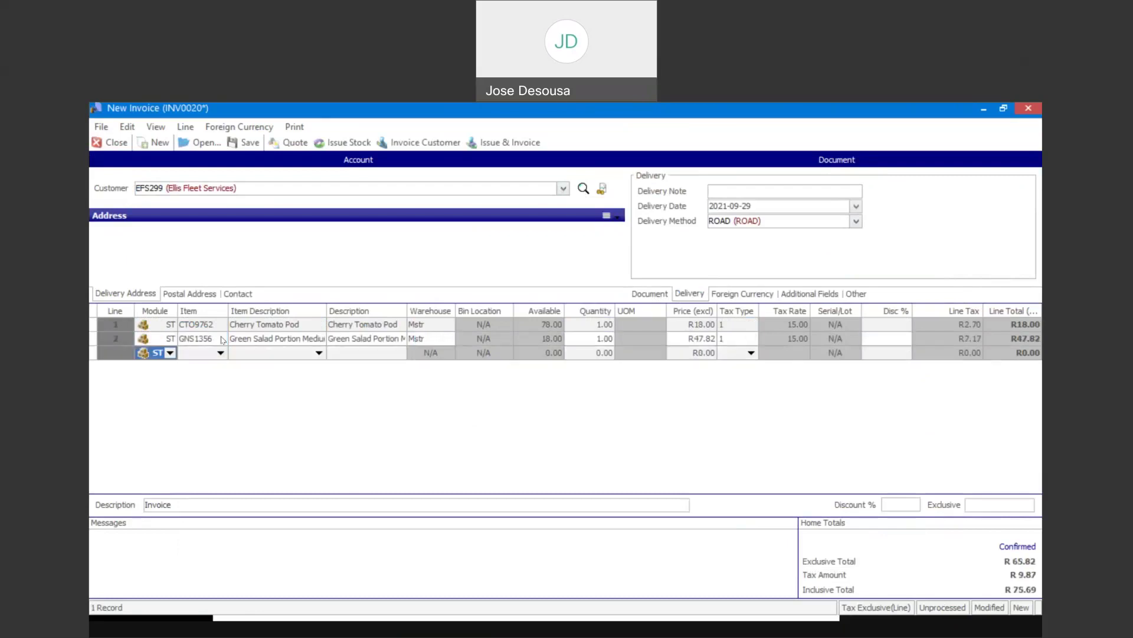
# Issue and invoice the document, ignoring the account terms warning and skipping the printout, and close the invoice window.
pyautogui.click(521, 149)
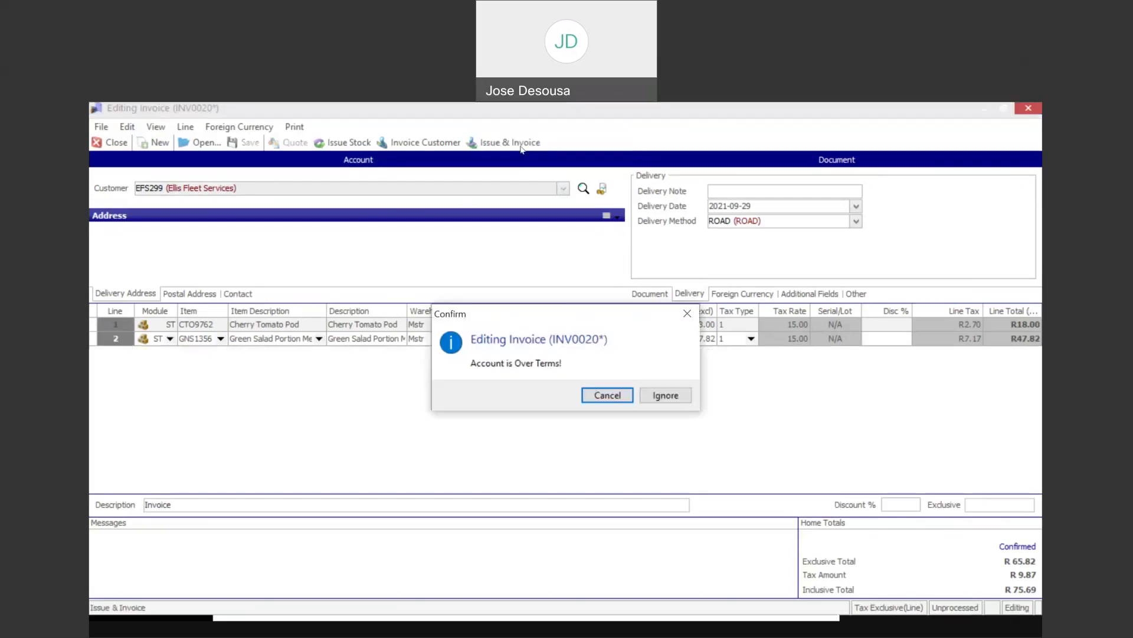
pyautogui.click(673, 396)
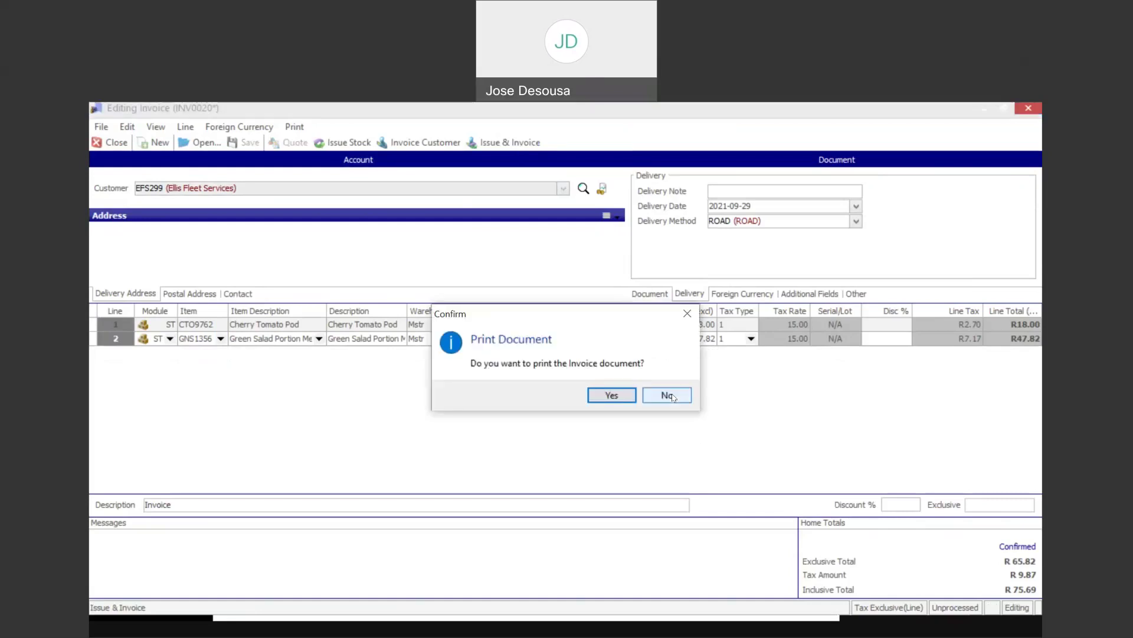
pyautogui.click(668, 394)
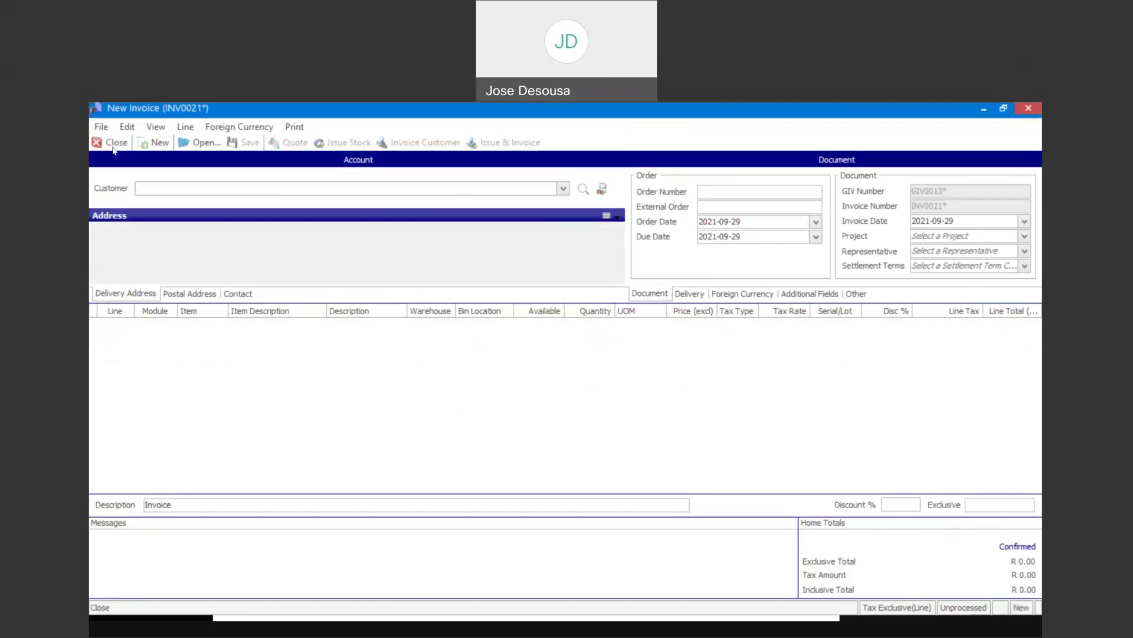
pyautogui.click(115, 144)
# Open Delivery Transactions from Delivery Management and find the outstanding invoice lines for Ellis Fleet Services.
pyautogui.moveTo(376, 291); pyautogui.dragTo(376, 384)
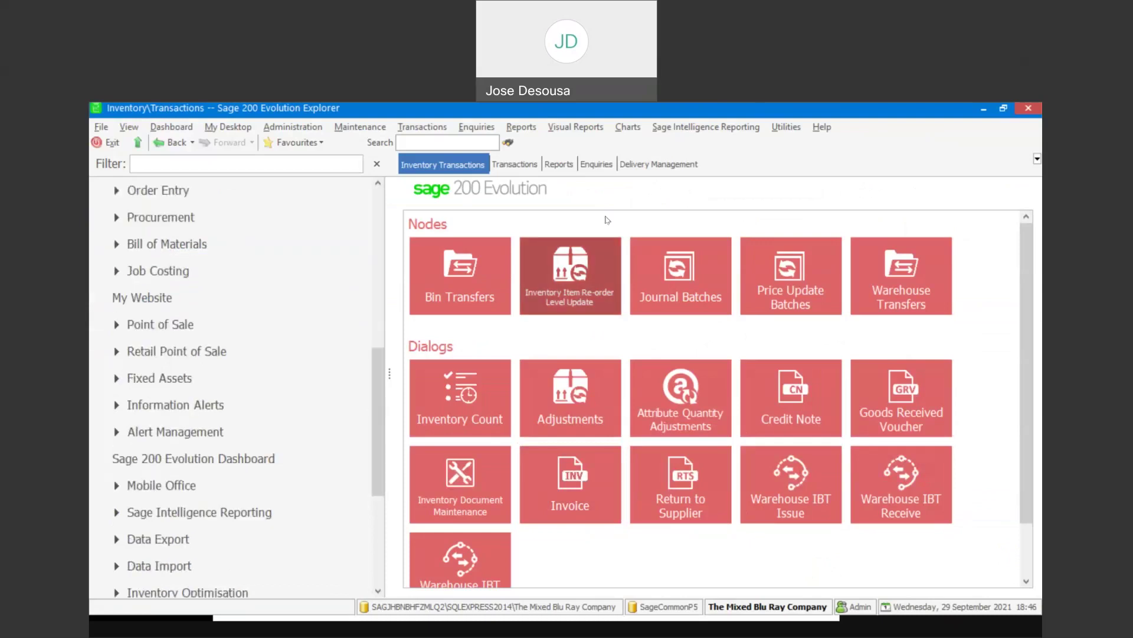
pyautogui.click(659, 164)
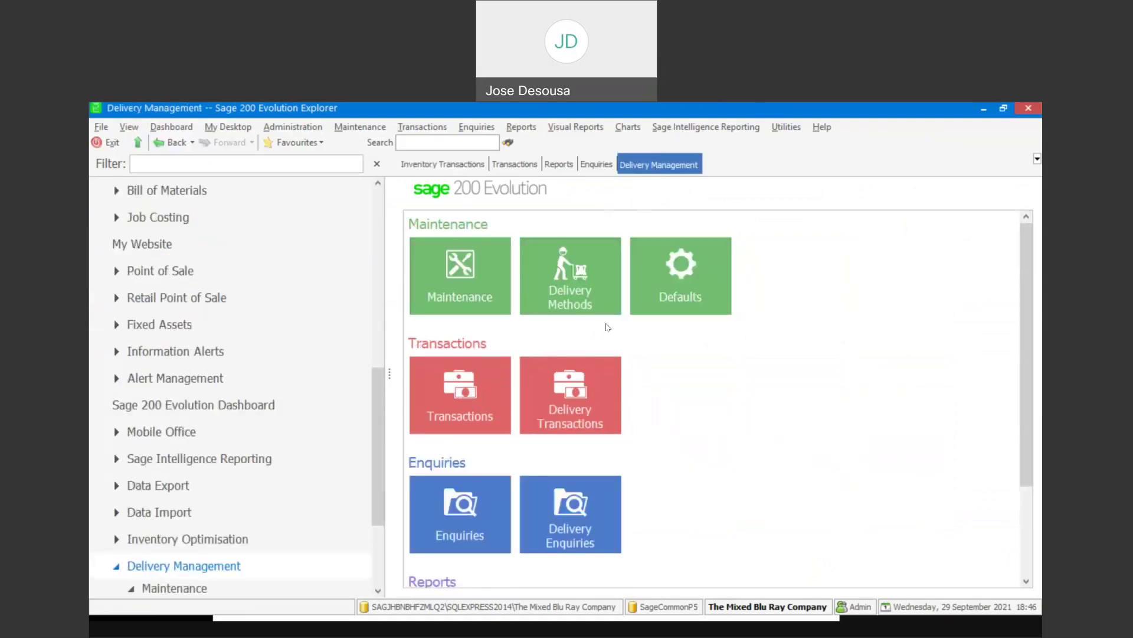
pyautogui.click(573, 393)
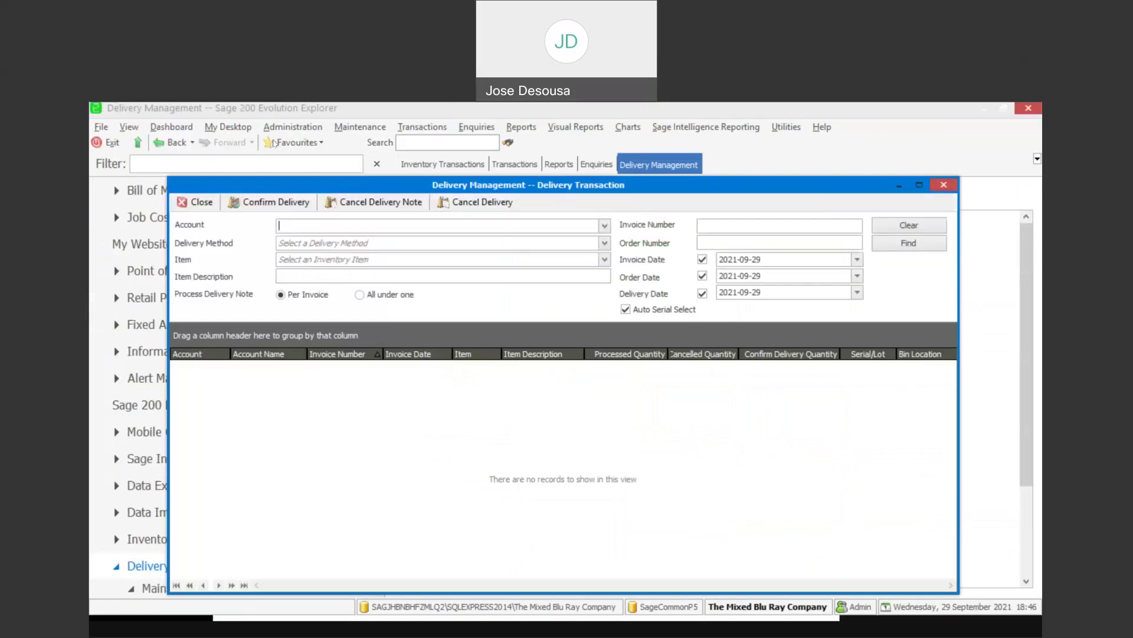
pyautogui.click(604, 230)
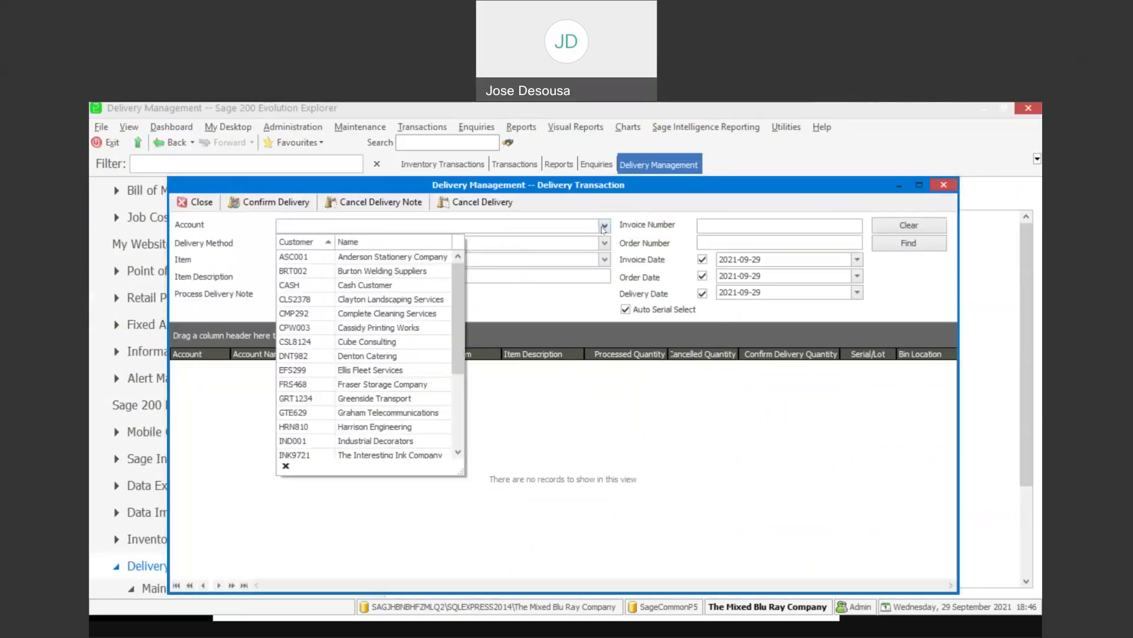
pyautogui.click(420, 373)
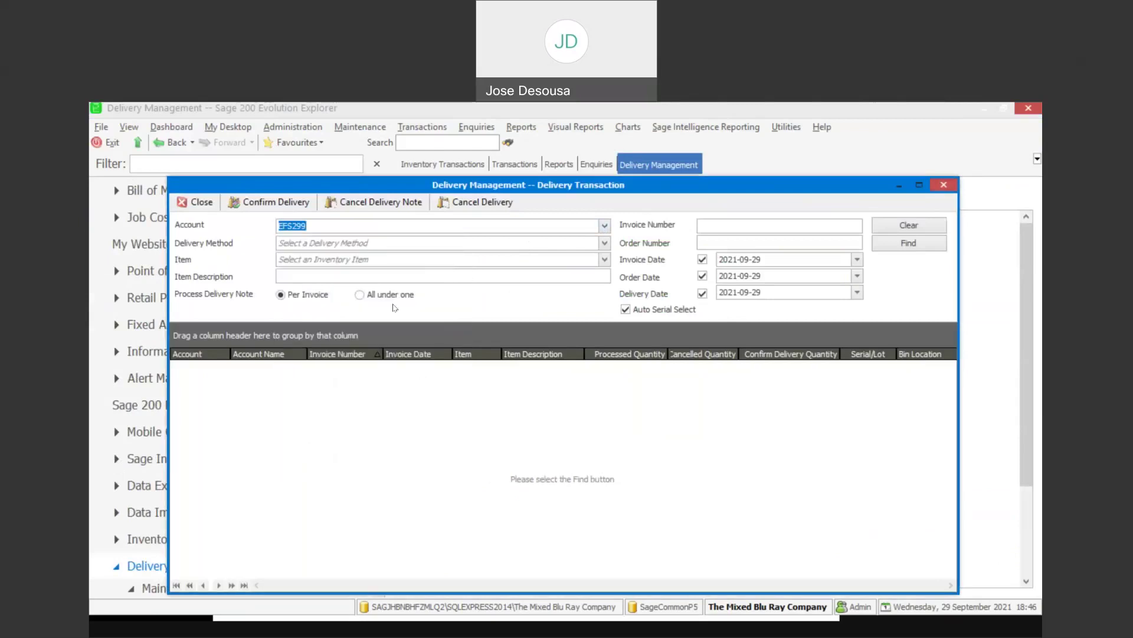
pyautogui.click(902, 245)
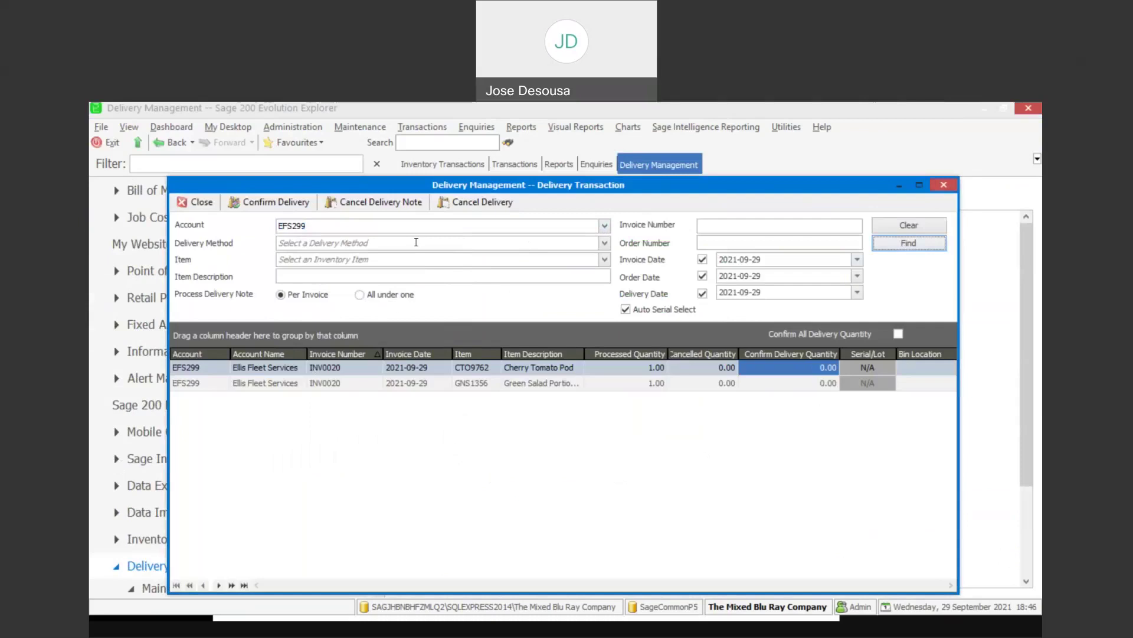
# Start cancelling a delivery and list the pending invoice lines for Ellis Fleet Services dated 2021-09-29.
pyautogui.click(476, 206)
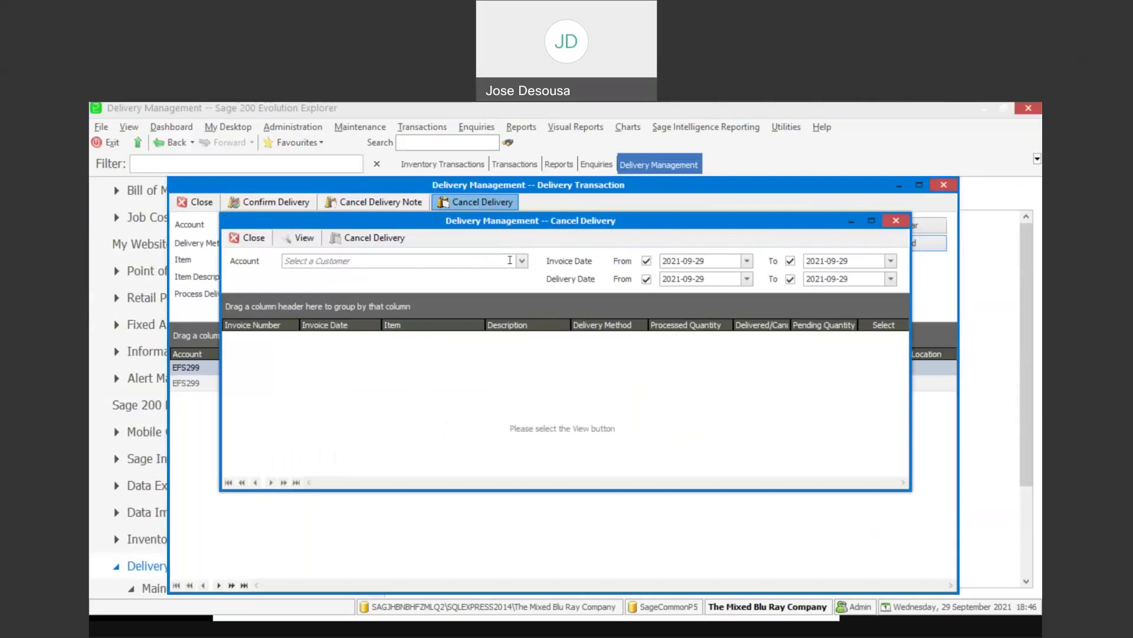
pyautogui.click(522, 262)
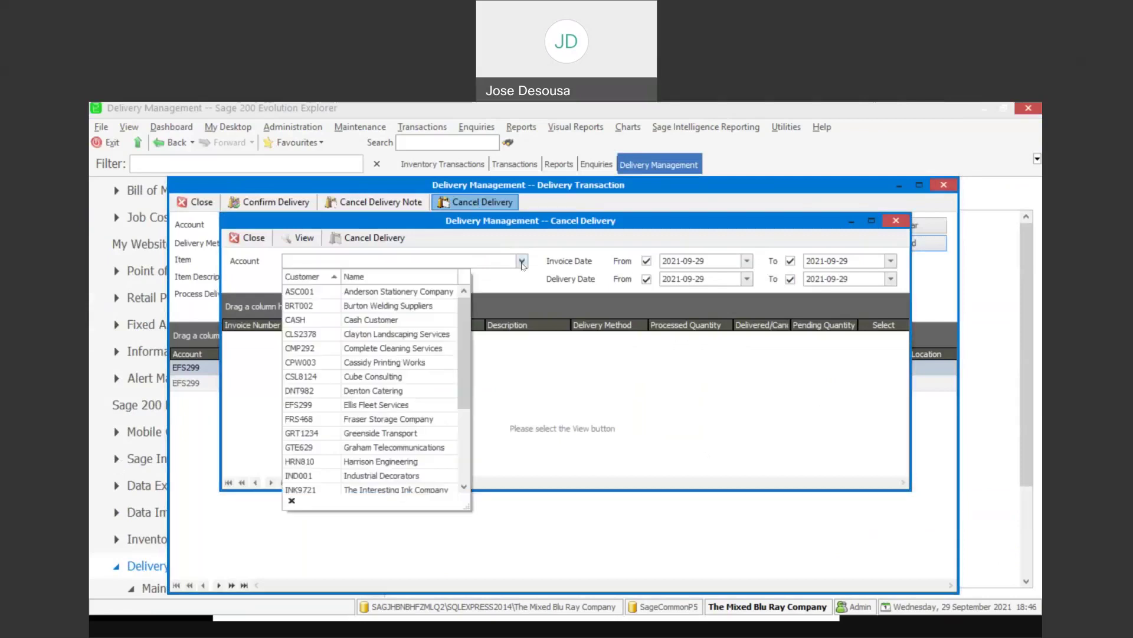
pyautogui.click(409, 404)
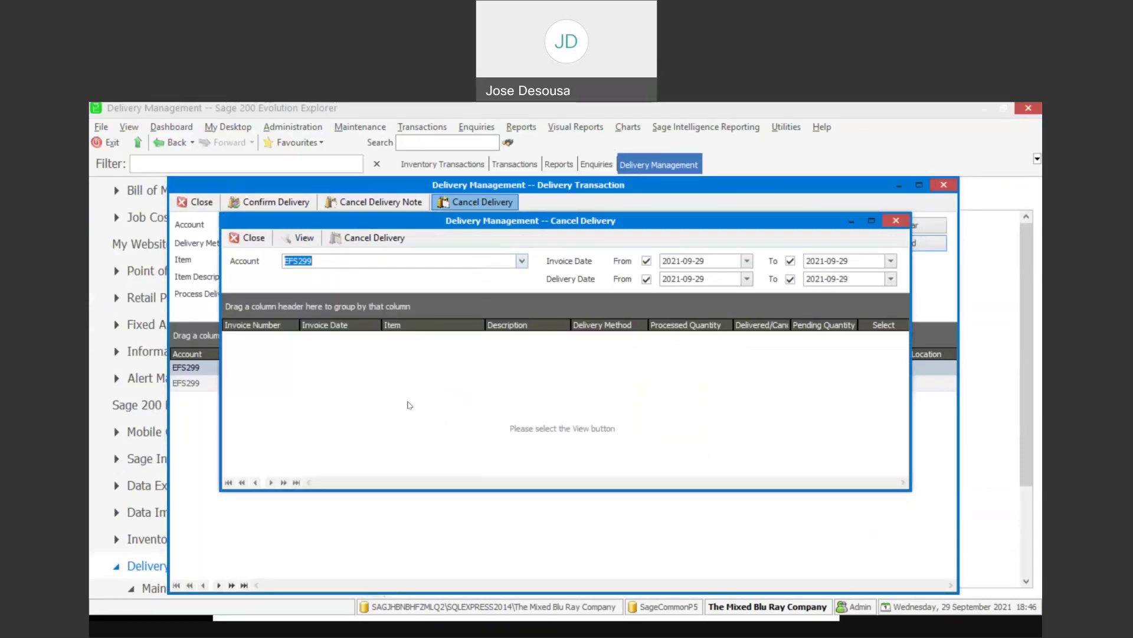
pyautogui.click(305, 239)
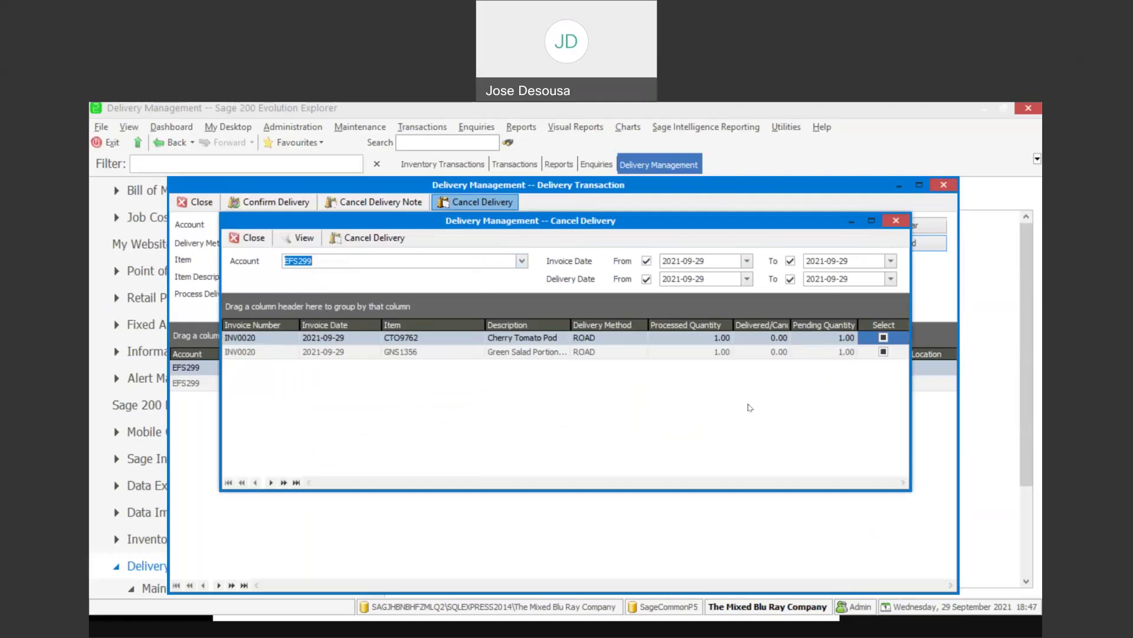
# Cancel the deliveries of the Cherry Tomato Pod and green salad portion lines on INV0020, and close the Cancel Delivery window.
pyautogui.click(883, 337)
pyautogui.click(884, 352)
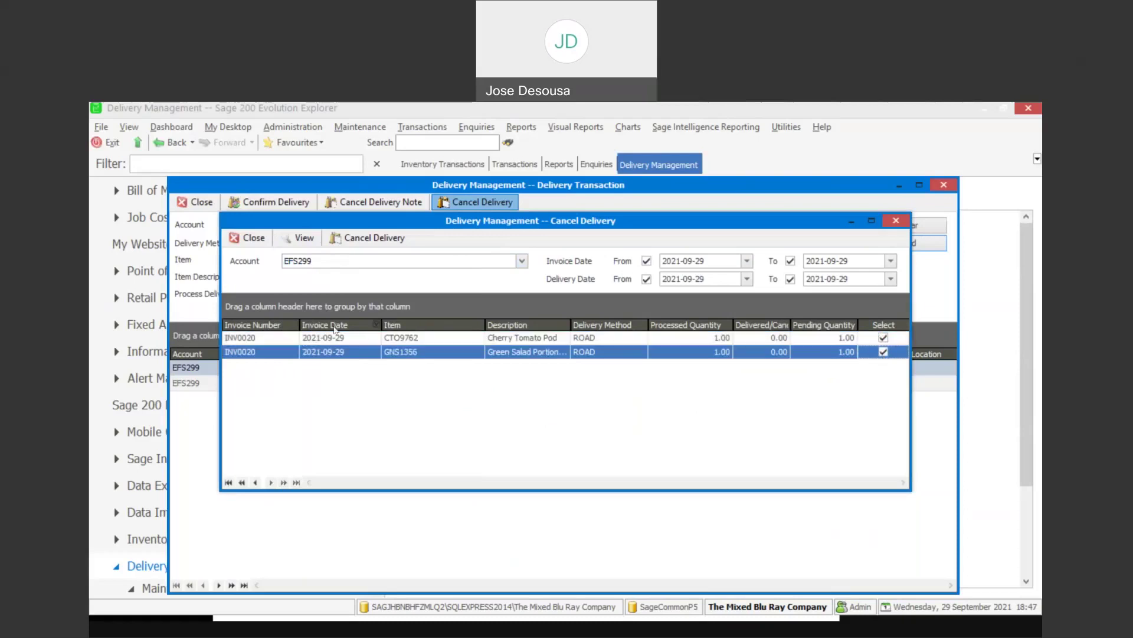
pyautogui.click(379, 238)
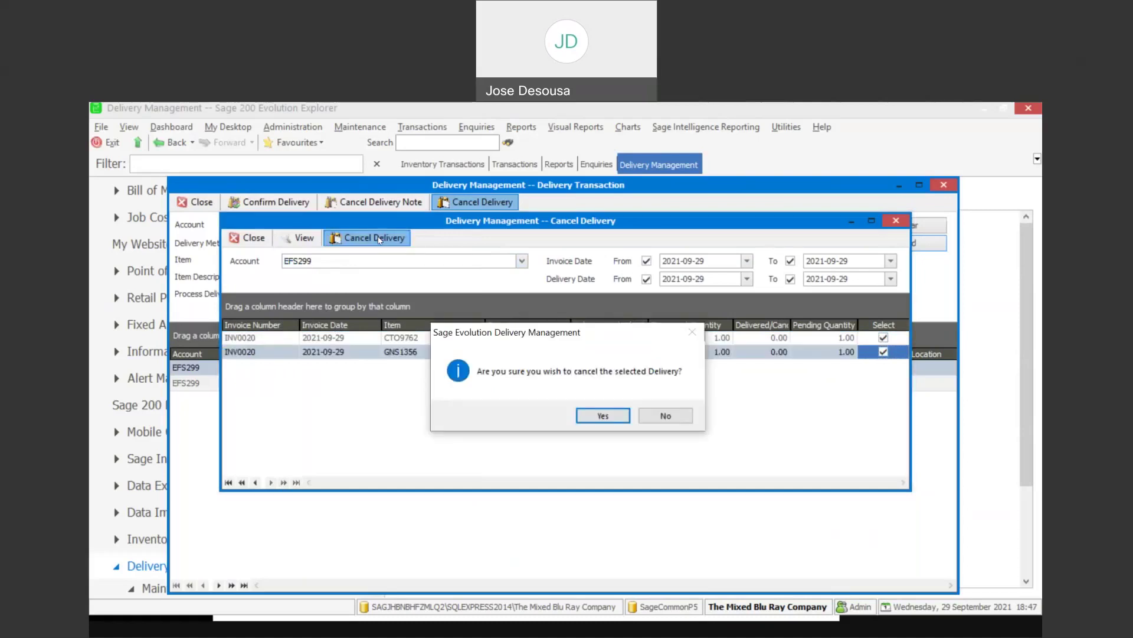
pyautogui.click(602, 417)
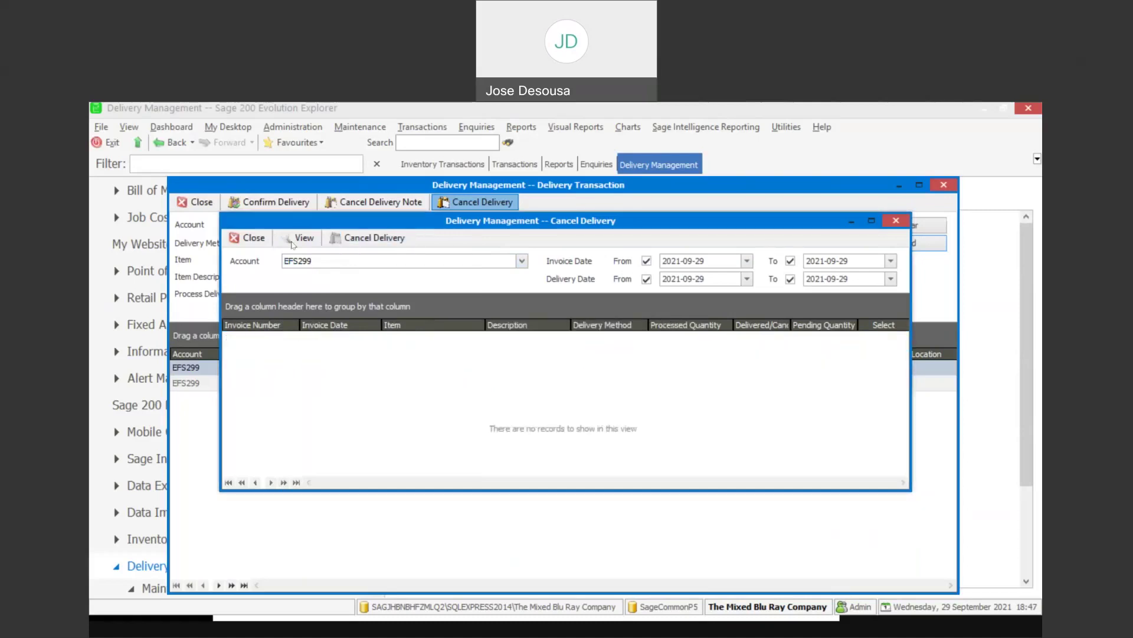
pyautogui.click(244, 237)
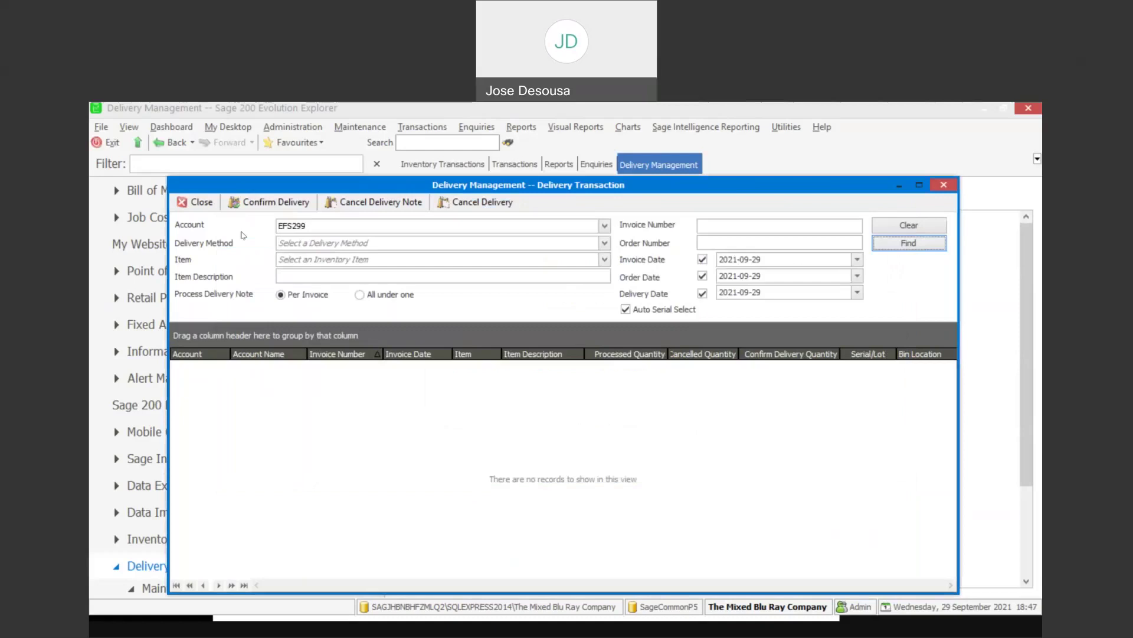
# Reopen Delivery Transactions, search for outstanding deliveries for Ellis Fleet Services, and close the window.
pyautogui.click(195, 202)
pyautogui.click(574, 401)
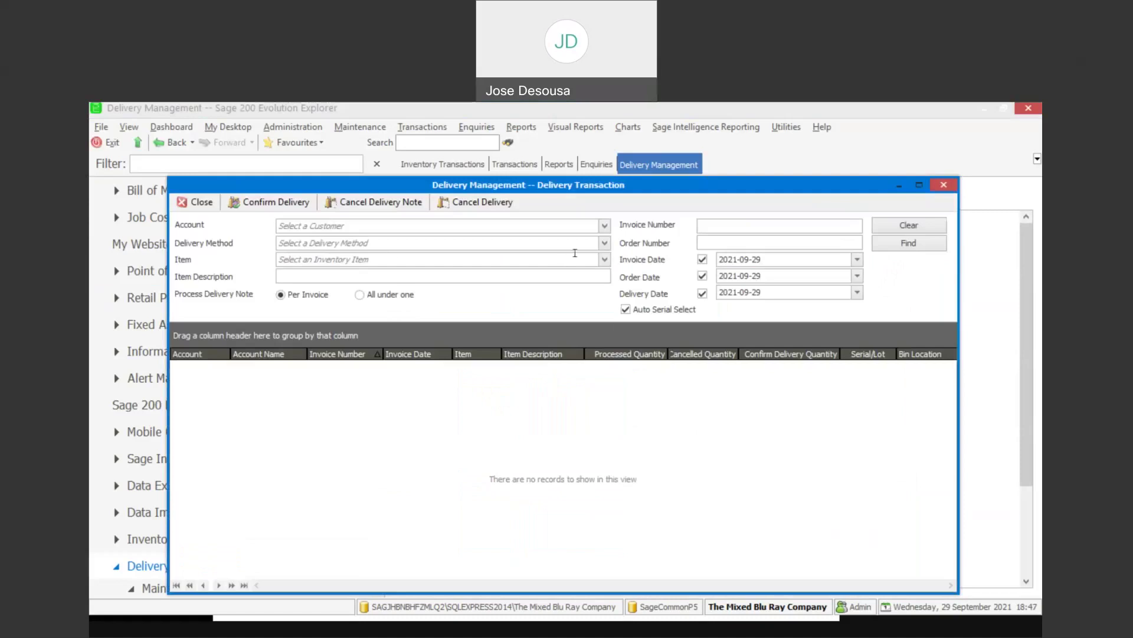
pyautogui.click(605, 227)
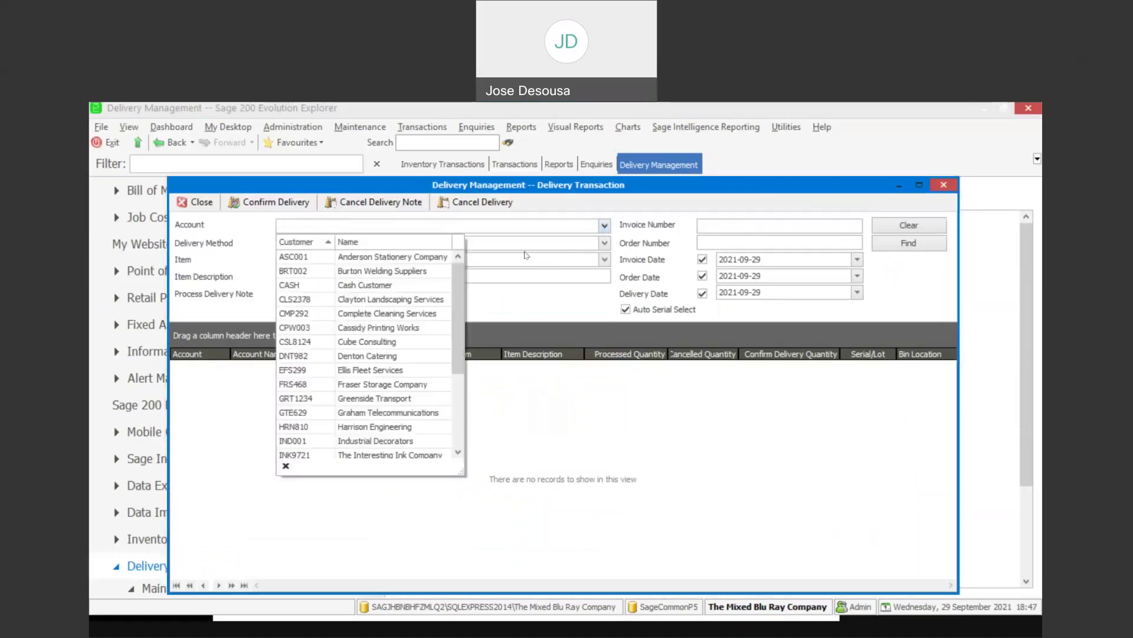
pyautogui.click(368, 371)
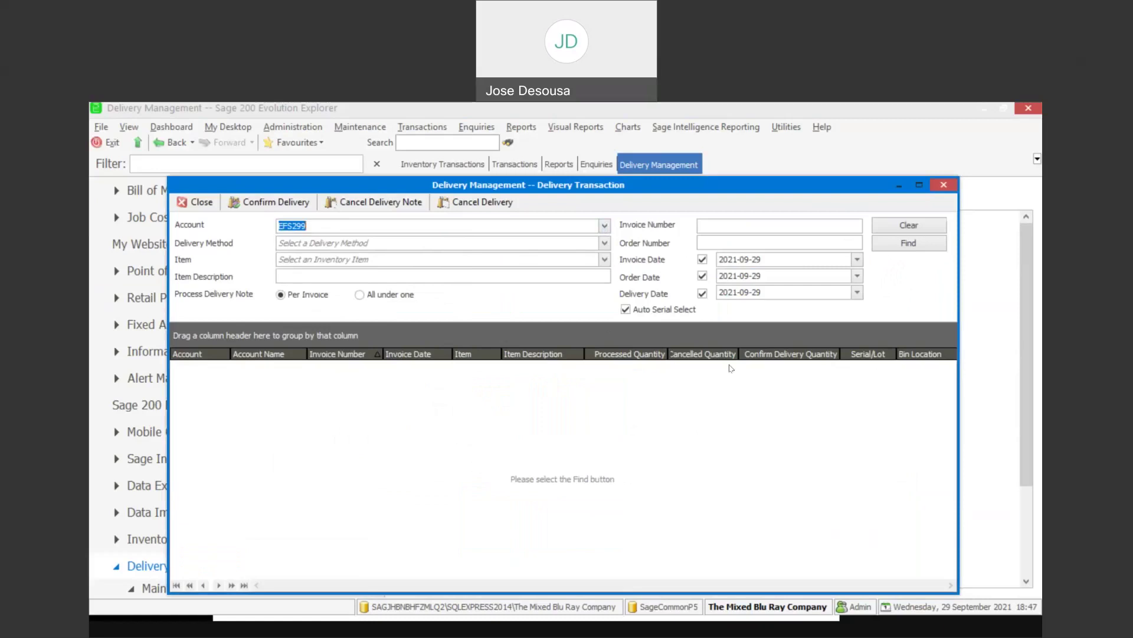
pyautogui.click(908, 245)
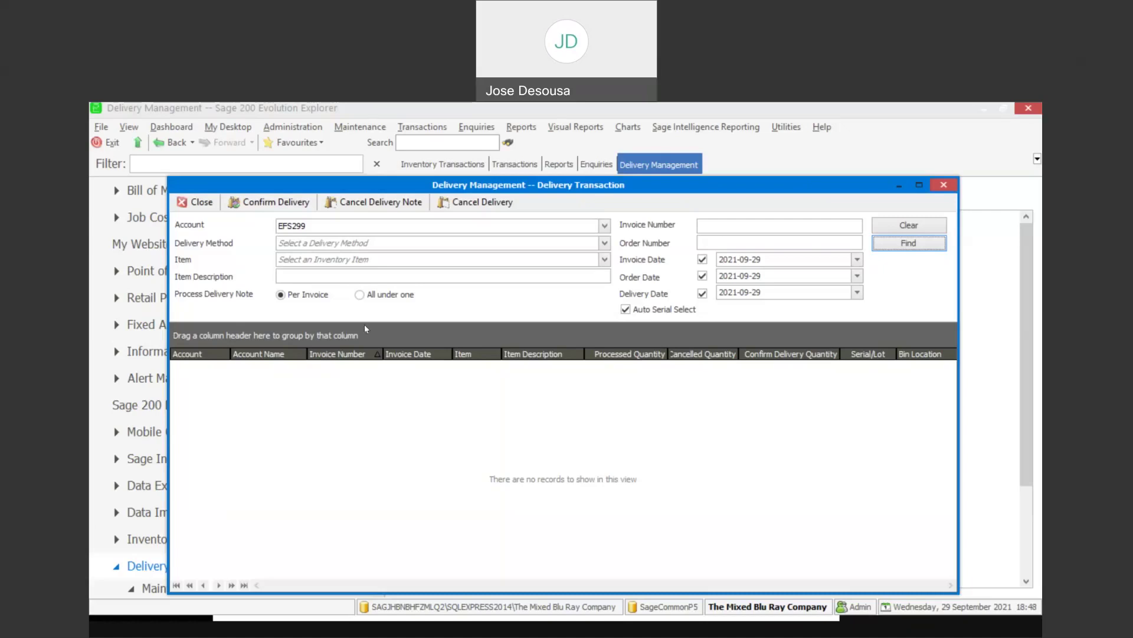
pyautogui.click(195, 202)
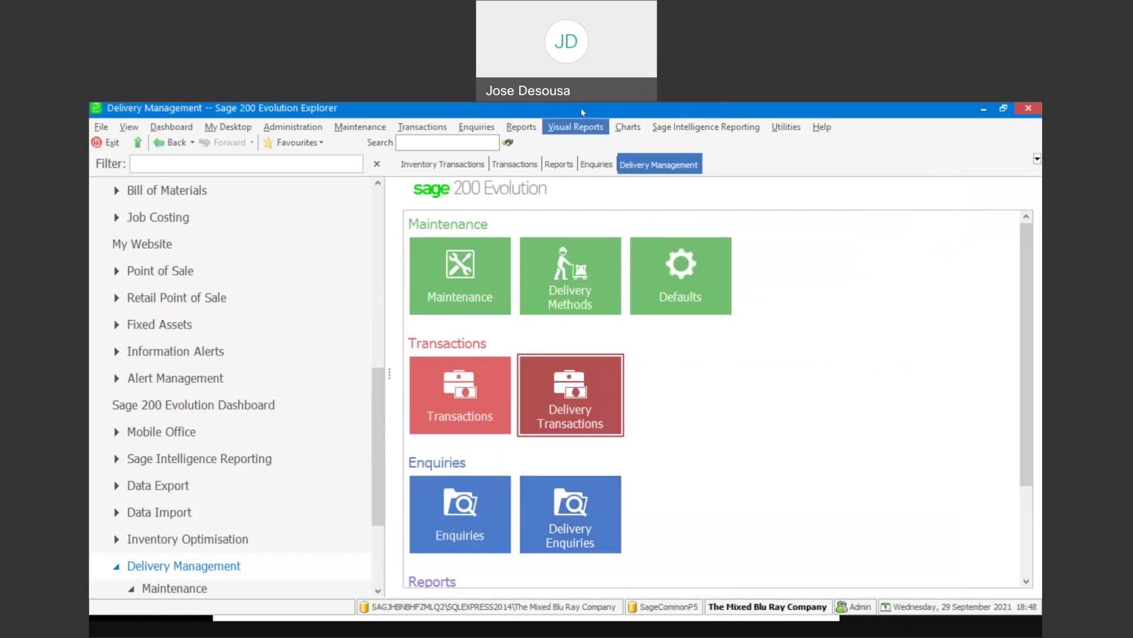
# Open the Delivery Management defaults.
pyautogui.click(683, 264)
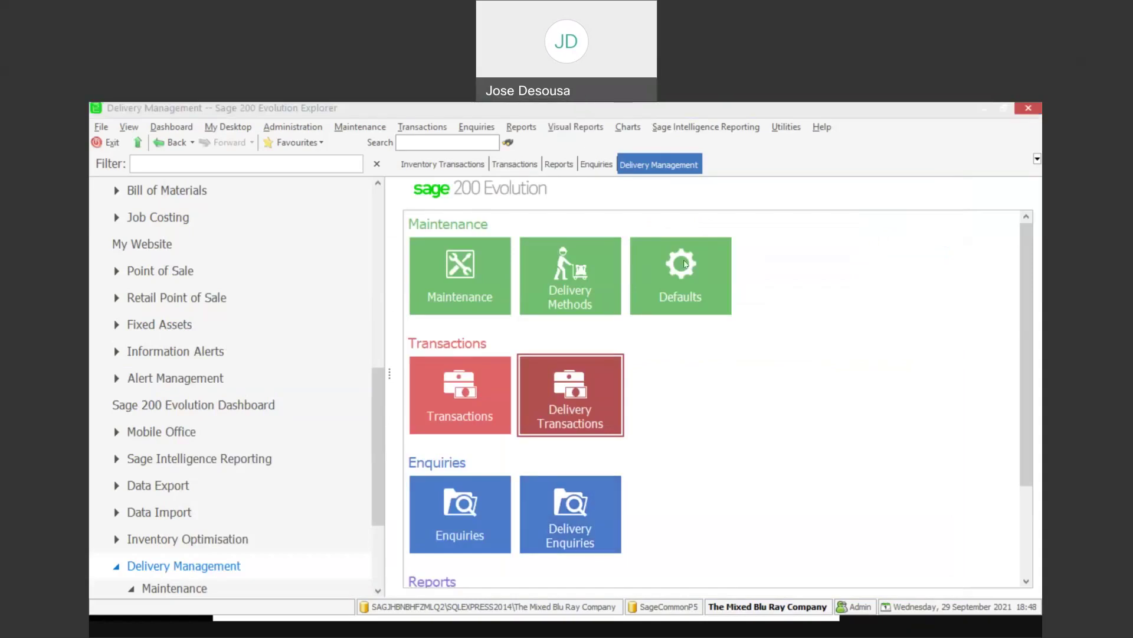